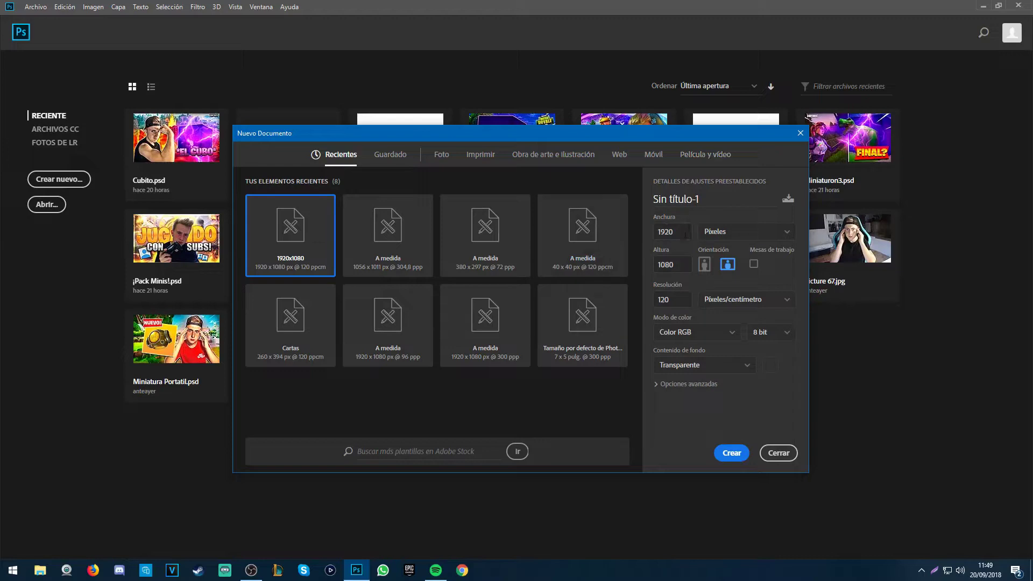
Step: Create a new 1920 × 1080 pixel document at 120 pixels/centimetre in RGB with a transparent background
double_click(676, 264)
double_click(678, 232)
double_click(664, 299)
click(729, 366)
click(729, 368)
click(732, 453)
scroll(468, 305, down, 5)
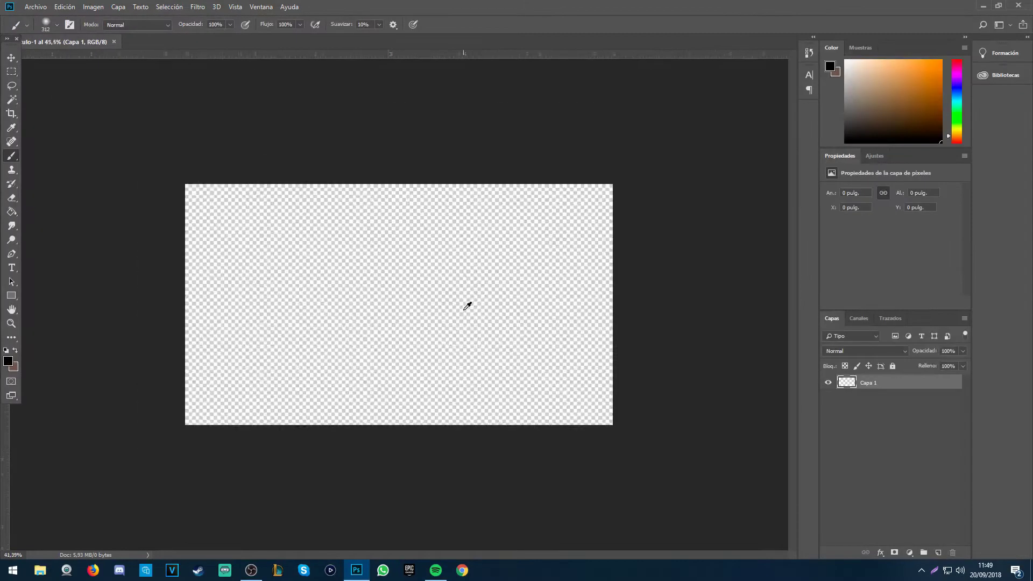
scroll(464, 309, up, 5)
scroll(336, 264, down, 4)
scroll(336, 264, up, 2)
scroll(337, 263, down, 2)
scroll(339, 263, up, 2)
scroll(301, 284, down, 2)
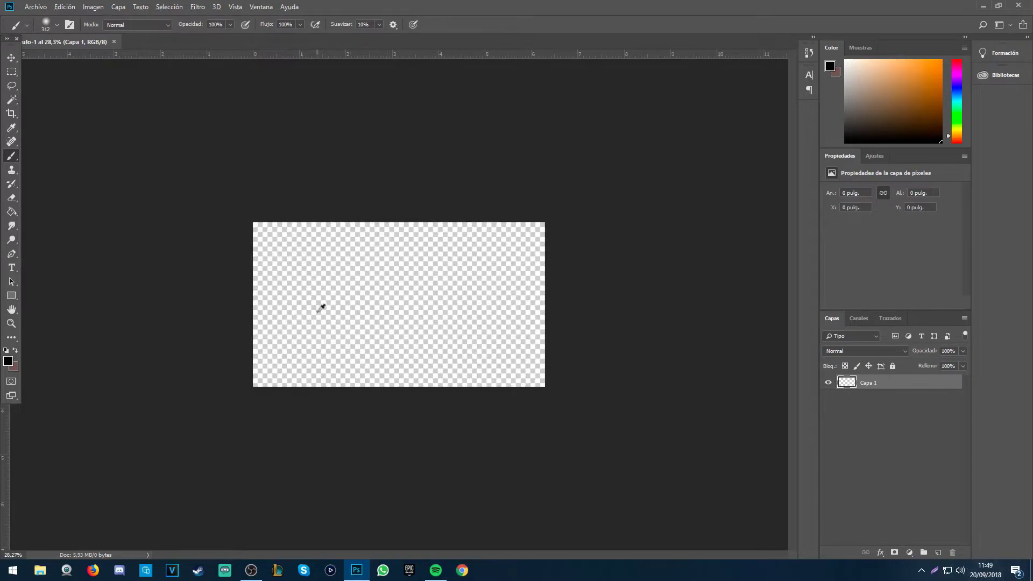
scroll(321, 306, up, 2)
Step: Open Picture 17.jpg from the Logitech Webcam folder in Imágenes and unlock its background layer
click(36, 7)
click(63, 30)
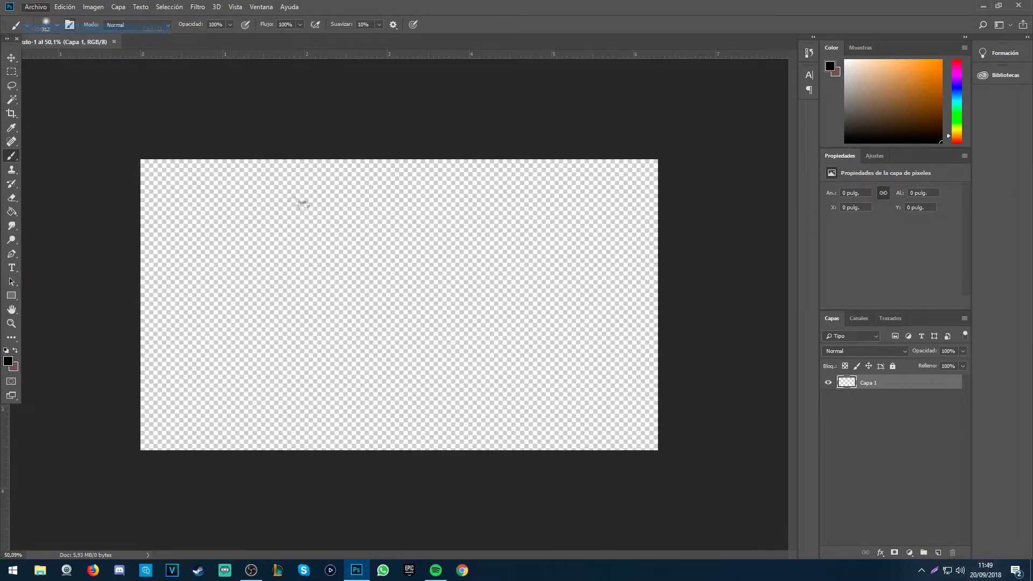
click(44, 173)
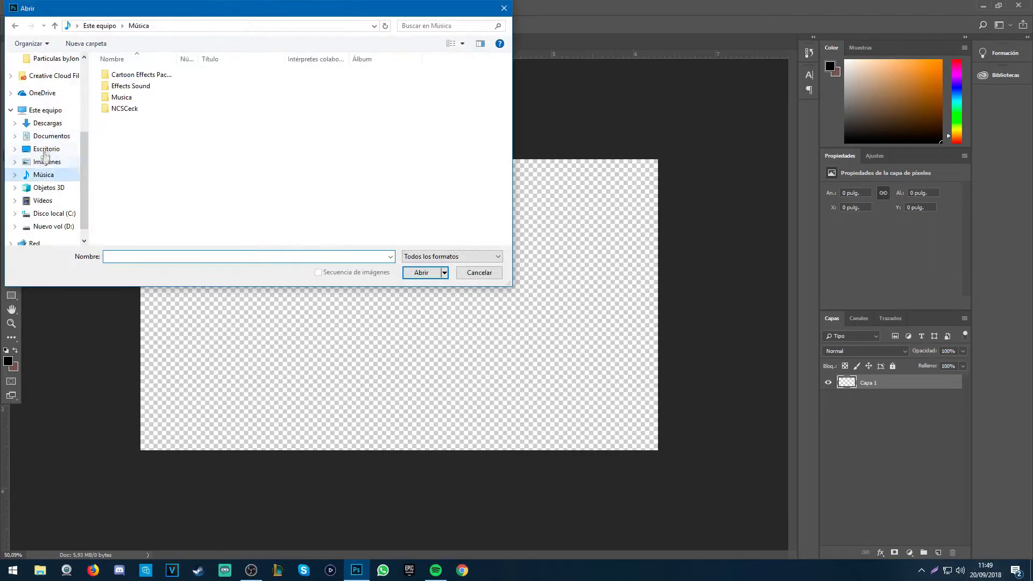
click(48, 137)
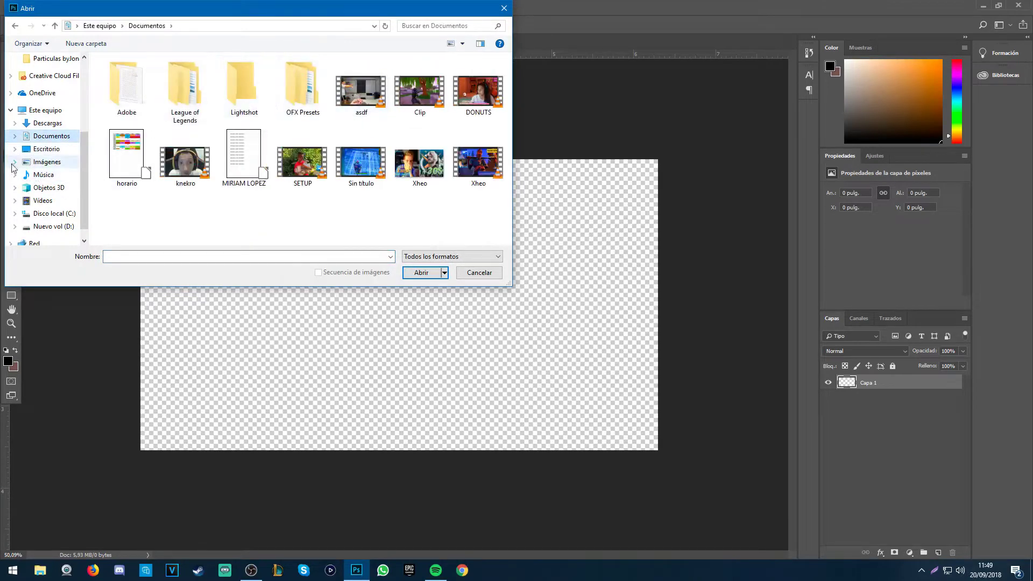
click(47, 162)
double_click(303, 116)
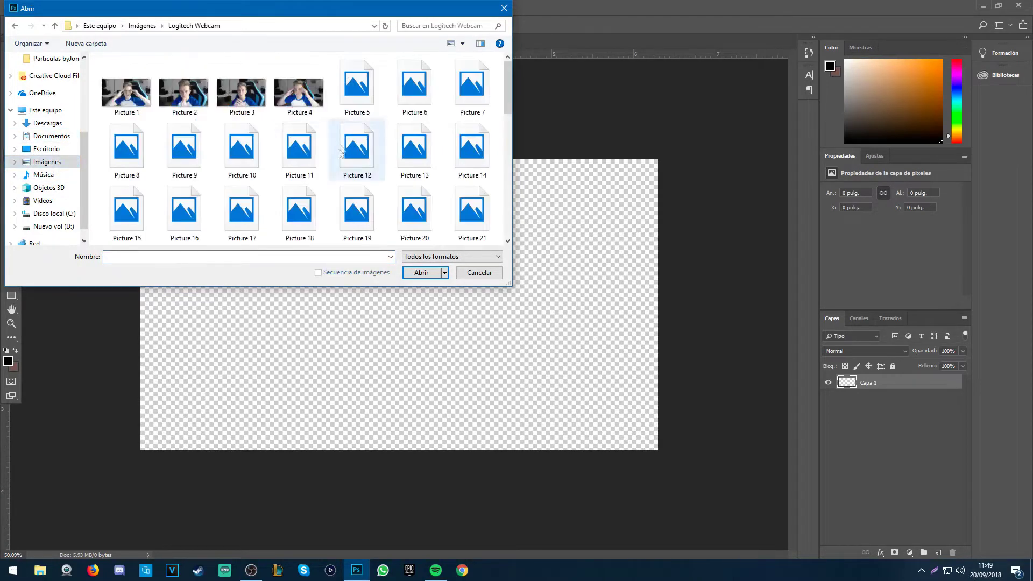
scroll(314, 131, down, 10)
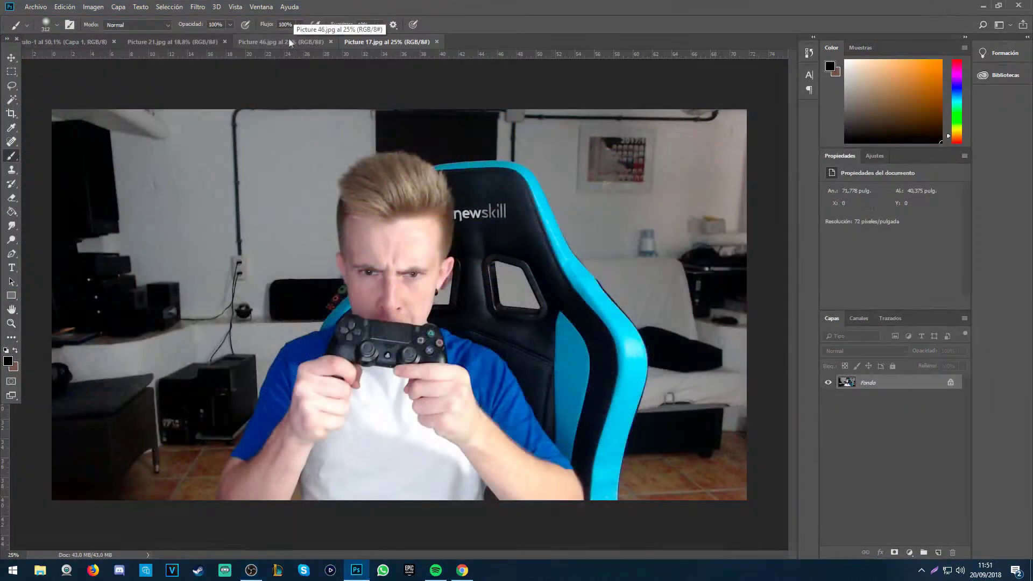
click(285, 42)
click(202, 44)
click(224, 41)
click(224, 42)
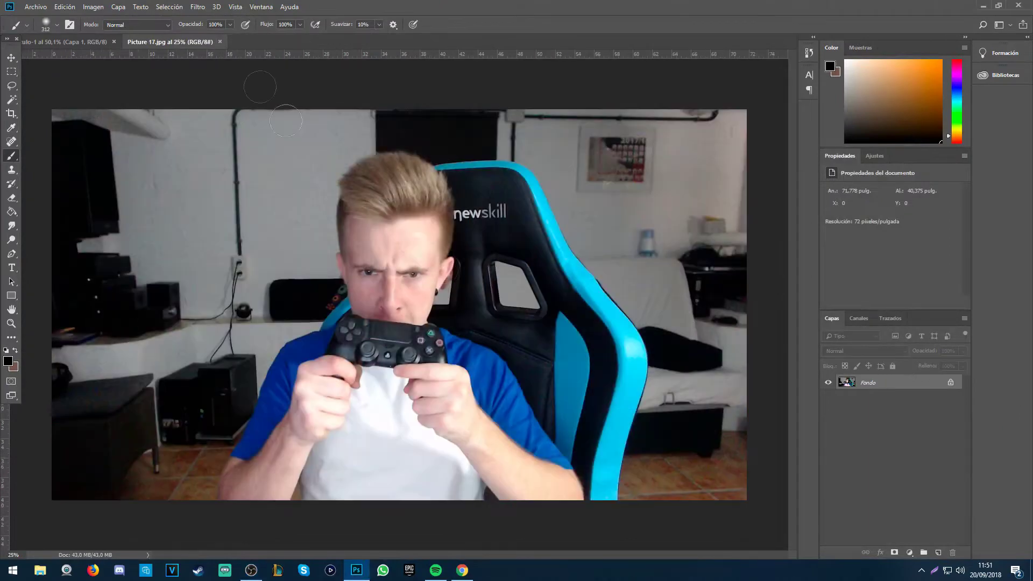
scroll(487, 298, down, 2)
click(950, 382)
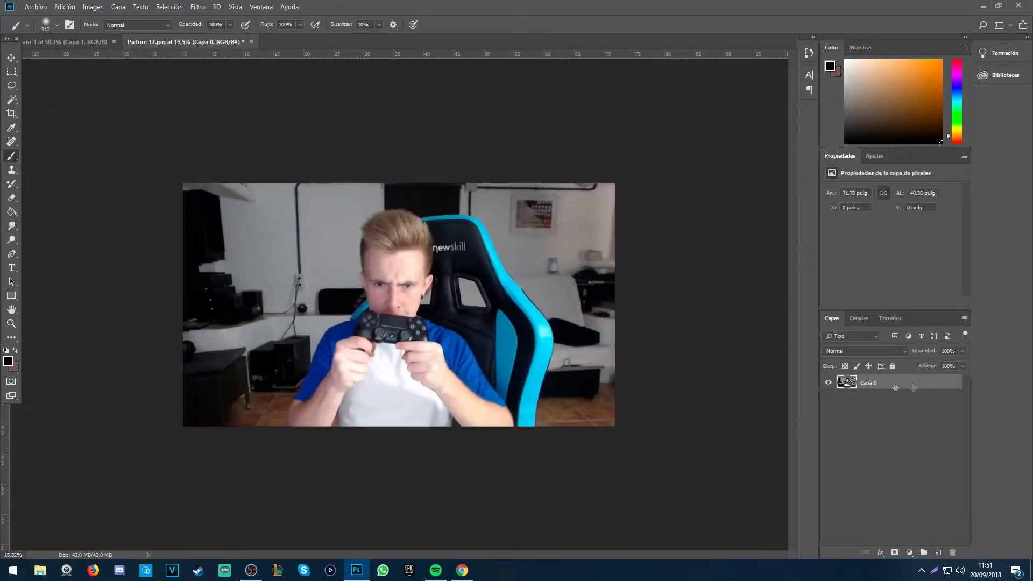
Step: With the Pen tool, start a path at the photo's bottom edge and trace the outer forearm up to the blue sleeve
click(12, 254)
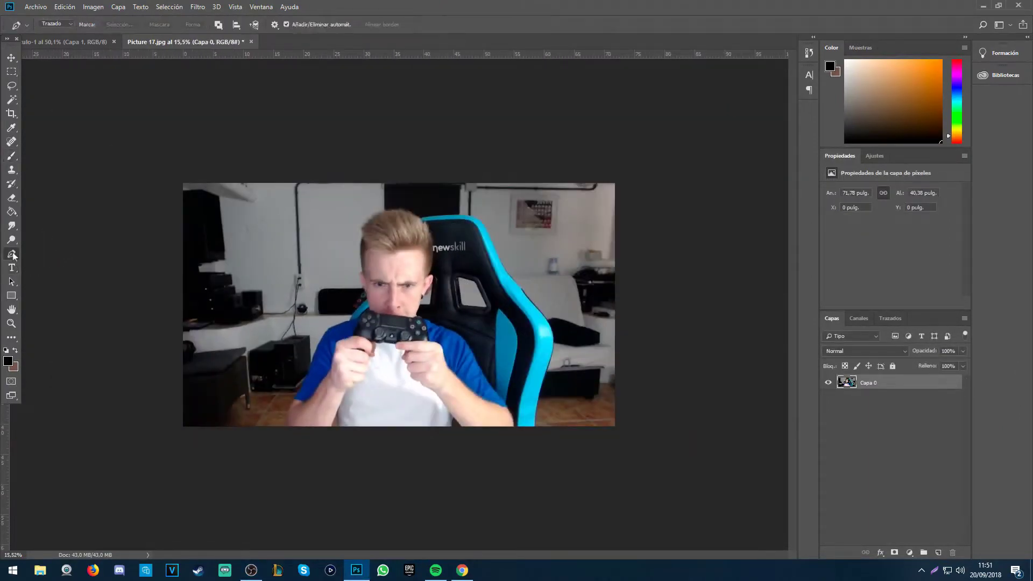
click(12, 256)
click(41, 254)
scroll(319, 411, up, 6)
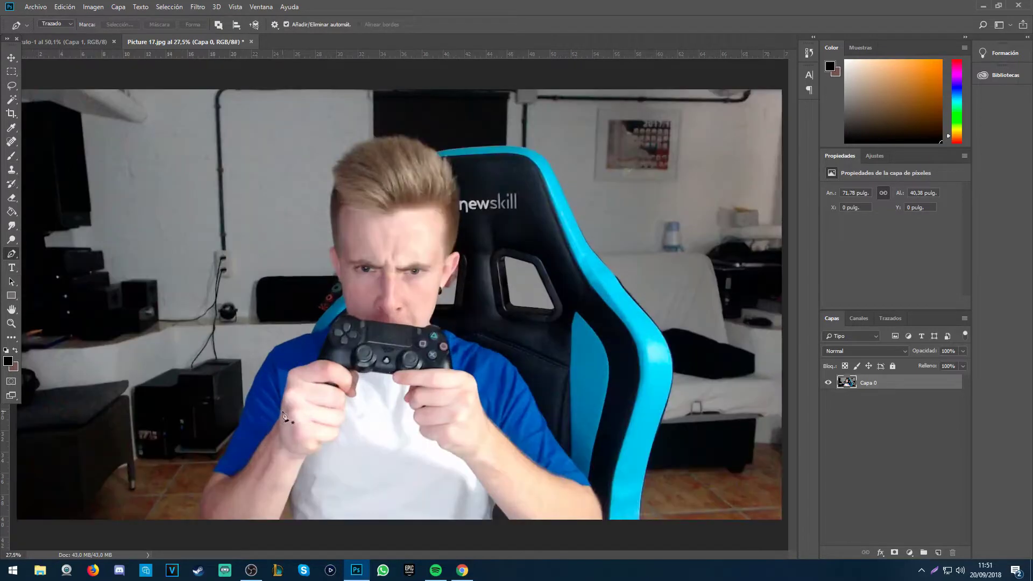
scroll(257, 428, down, 3)
scroll(258, 429, up, 5)
scroll(184, 484, down, 3)
scroll(182, 481, up, 5)
scroll(190, 470, up, 1)
click(192, 432)
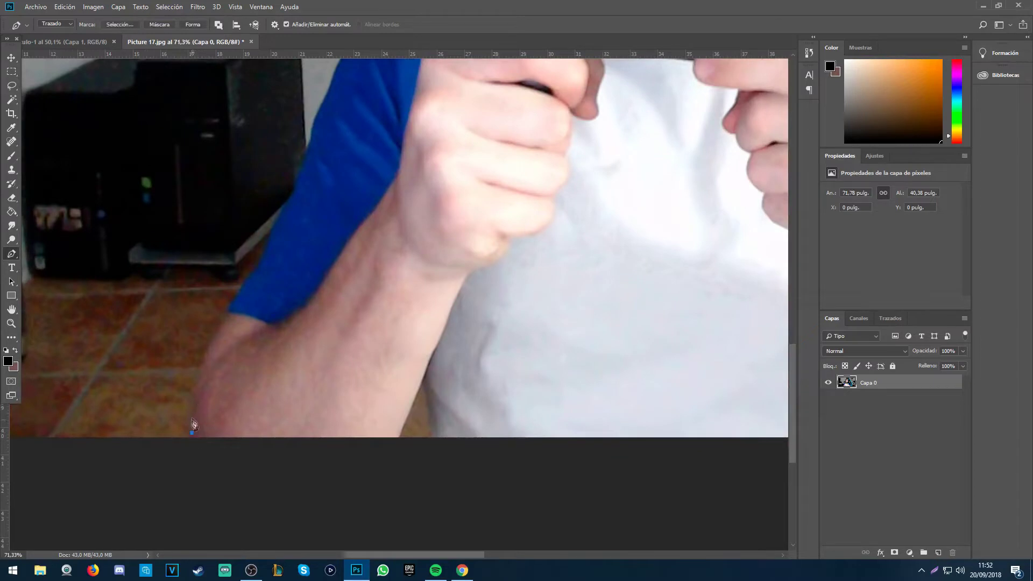
click(196, 411)
click(230, 308)
click(236, 297)
click(249, 278)
click(262, 264)
Step: Continue the path up the sleeve, around the shoulders and head, and close it along the photo's bottom edge
scroll(263, 266, up, 3)
click(276, 310)
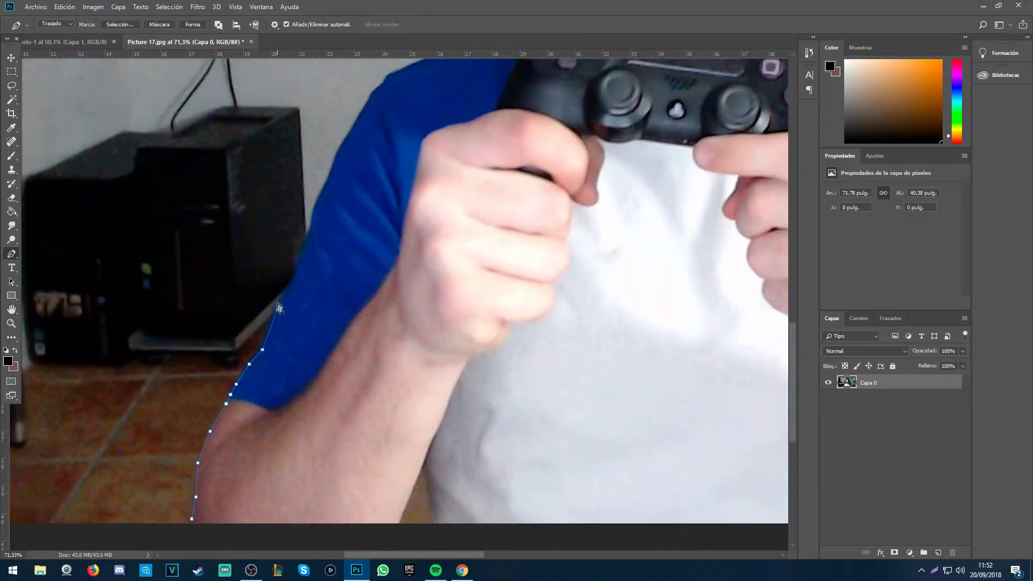
click(294, 277)
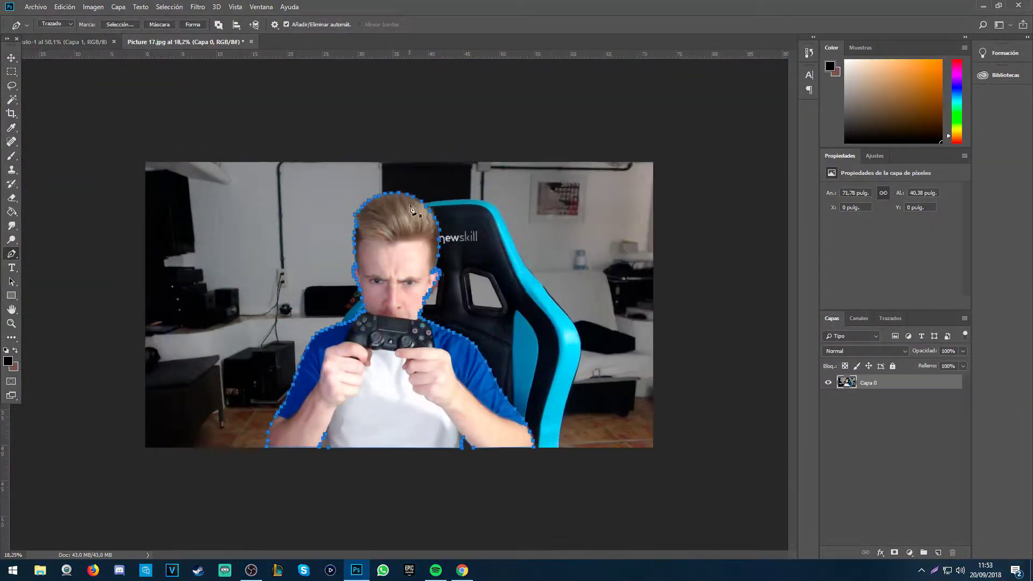
scroll(458, 217, up, 5)
scroll(458, 217, down, 12)
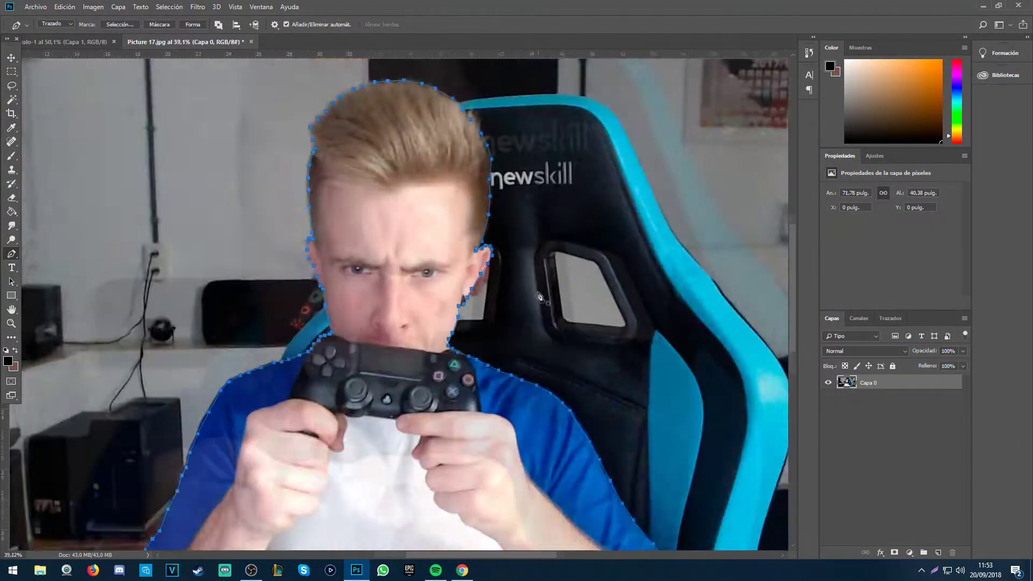
scroll(370, 382, up, 10)
scroll(369, 382, down, 2)
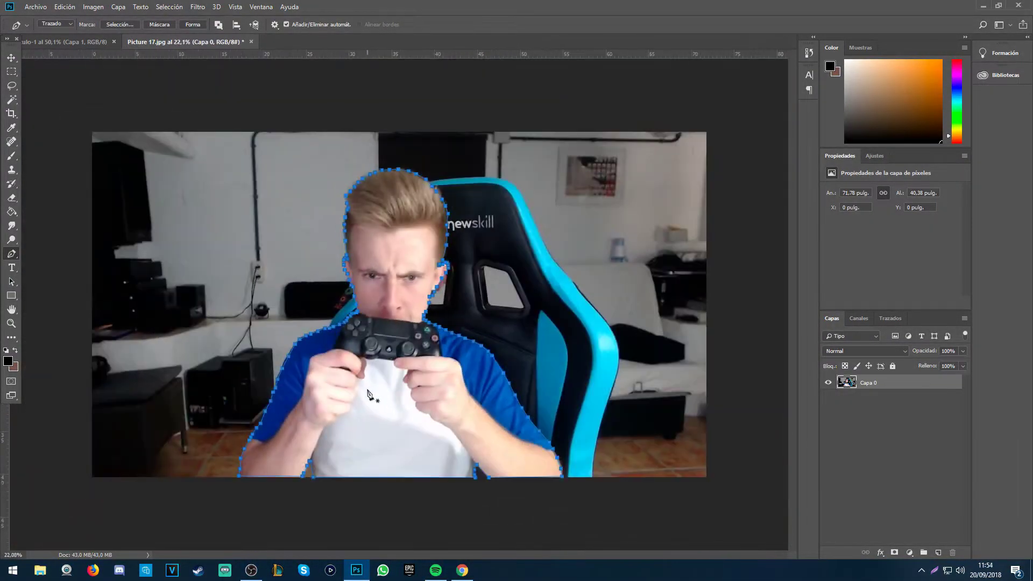
Step: Apply Select and Mask to the photo layer with the smoothing (Redondeado) set to 10
click(14, 104)
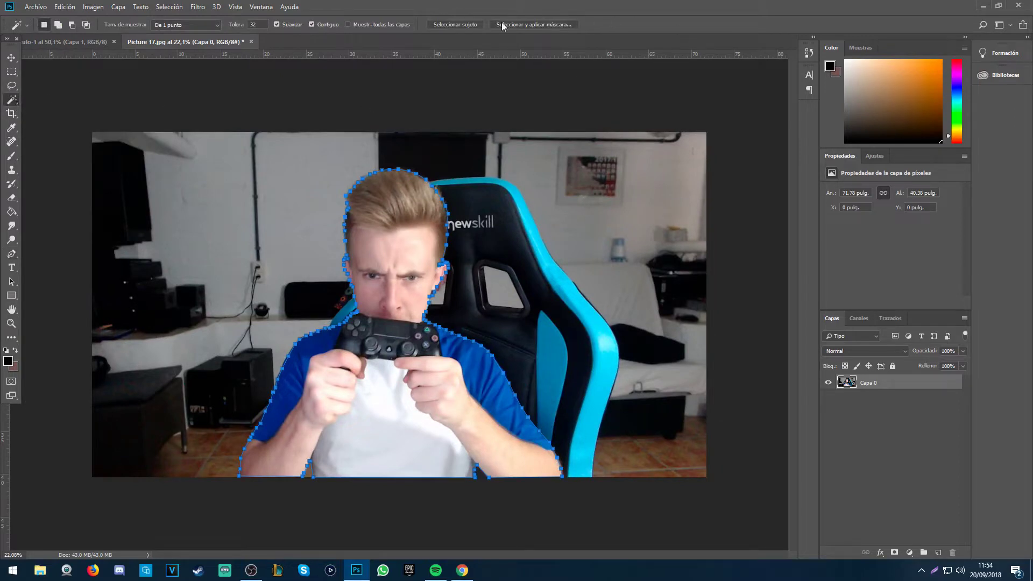
click(540, 25)
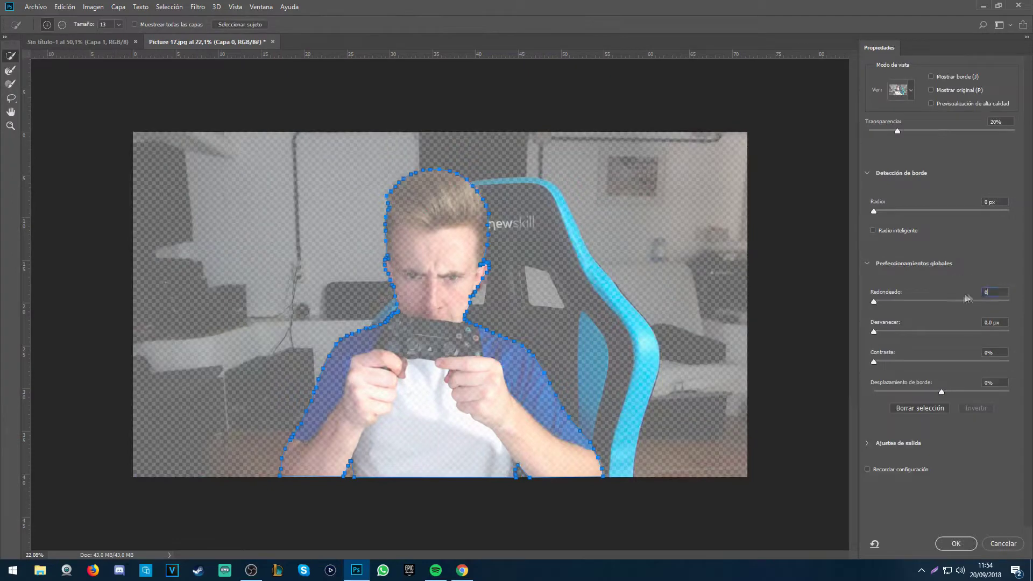
text(10)
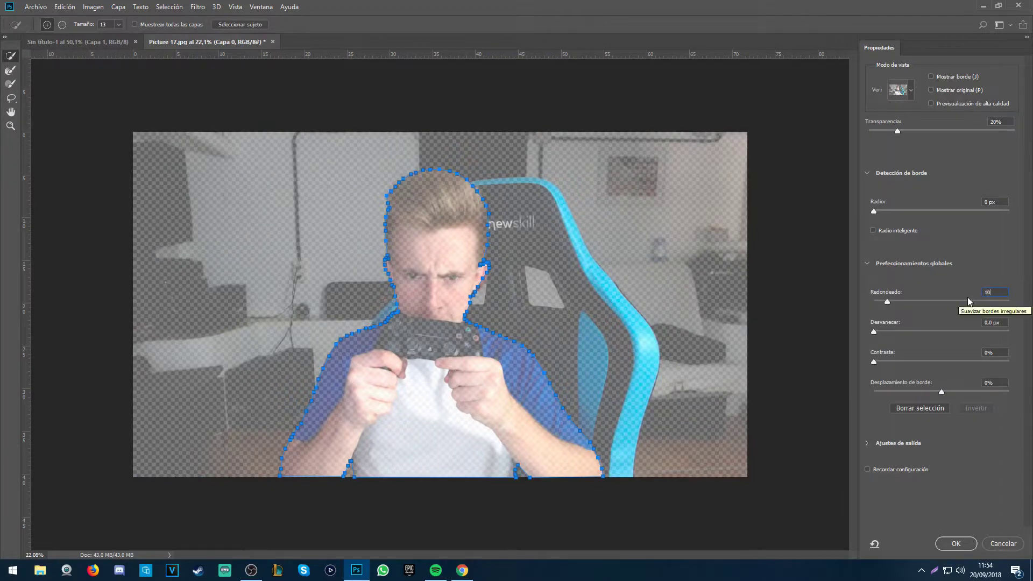
click(955, 543)
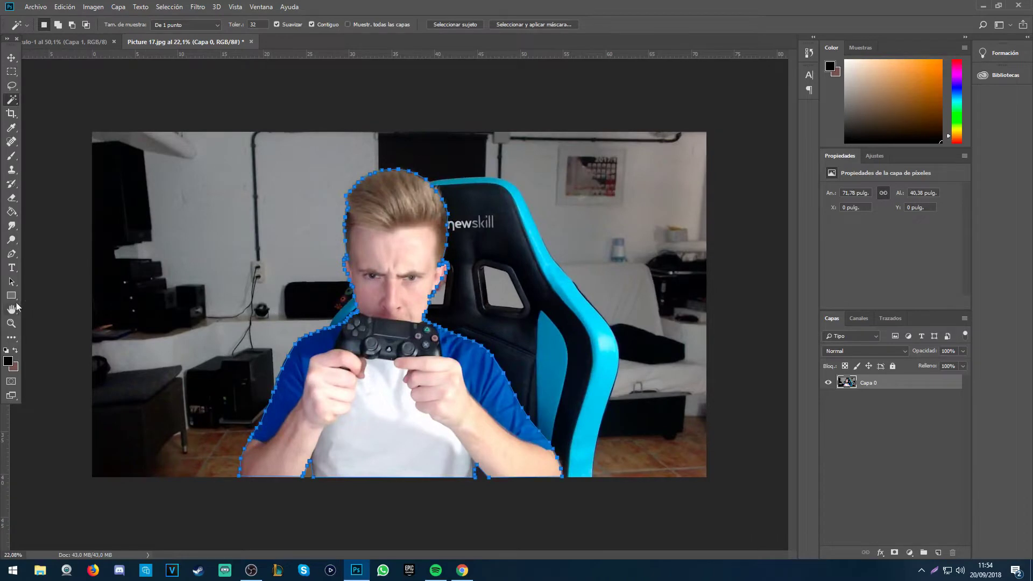
Step: Convert the path around the person into a new anti-aliased selection with a 2-pixel feather radius
click(13, 298)
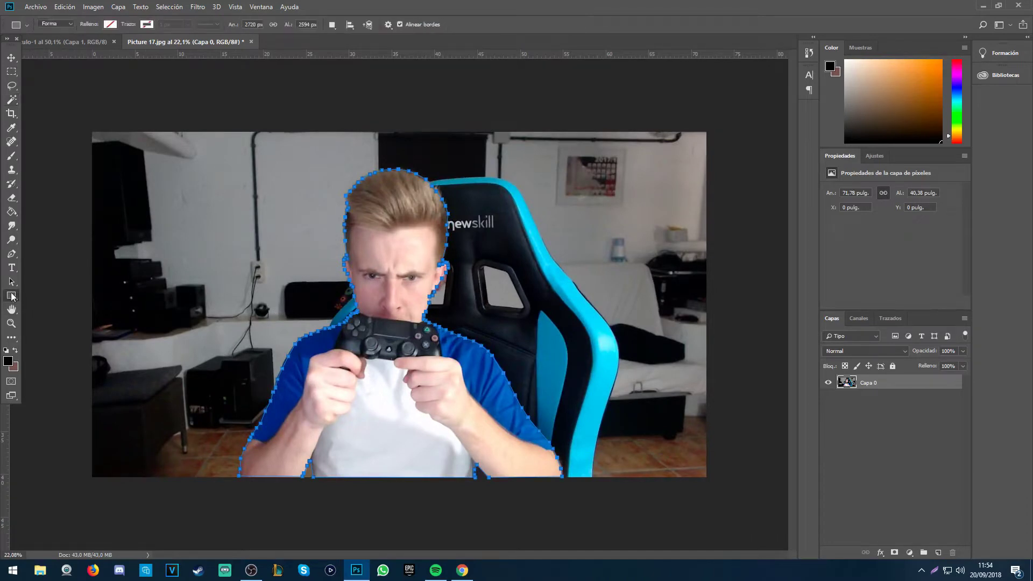
right_click(389, 251)
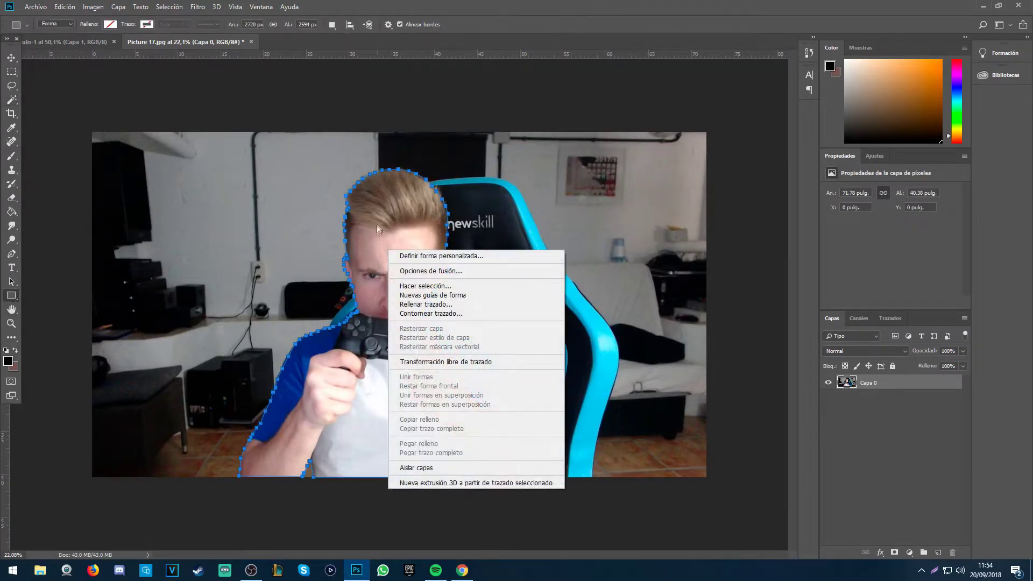
click(444, 288)
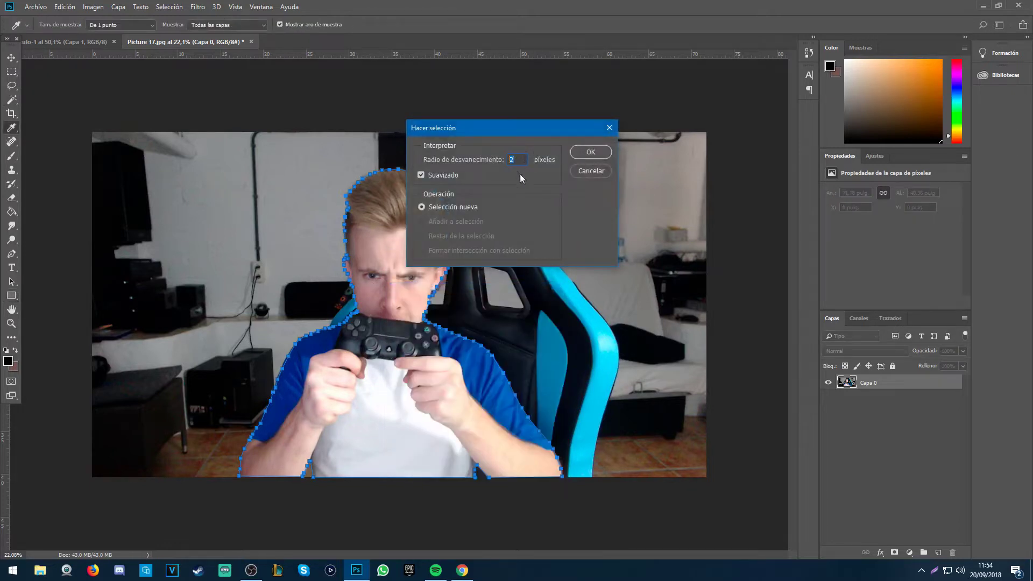
click(591, 151)
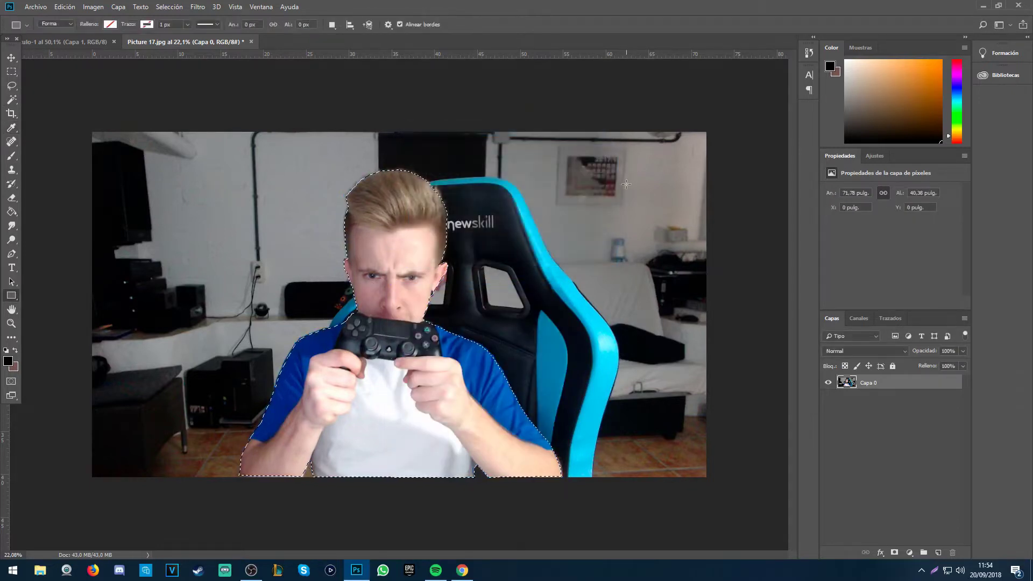
Step: Copy the selected person onto a new layer and hide the original photo layer
key(ctrl+j)
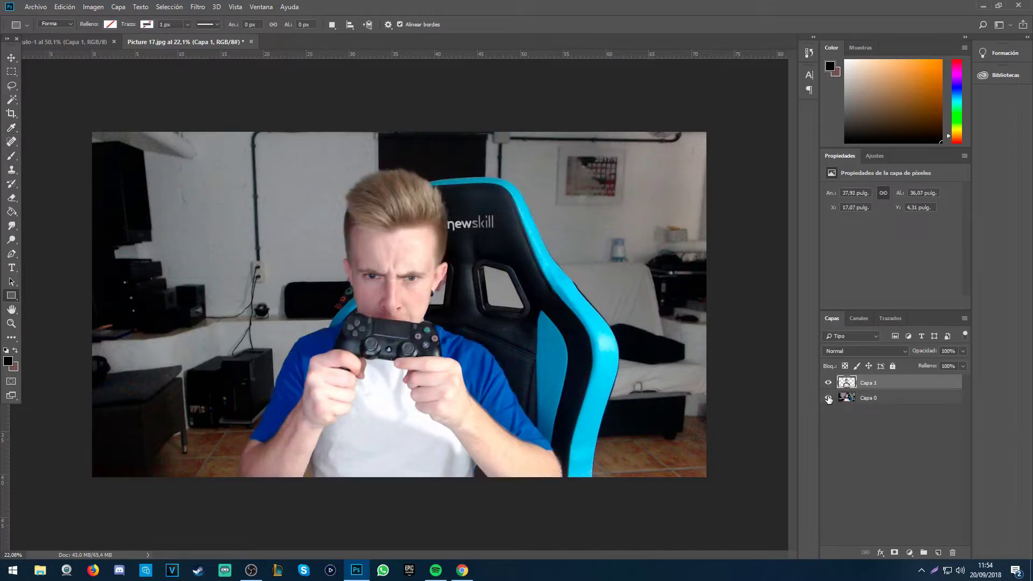
click(828, 398)
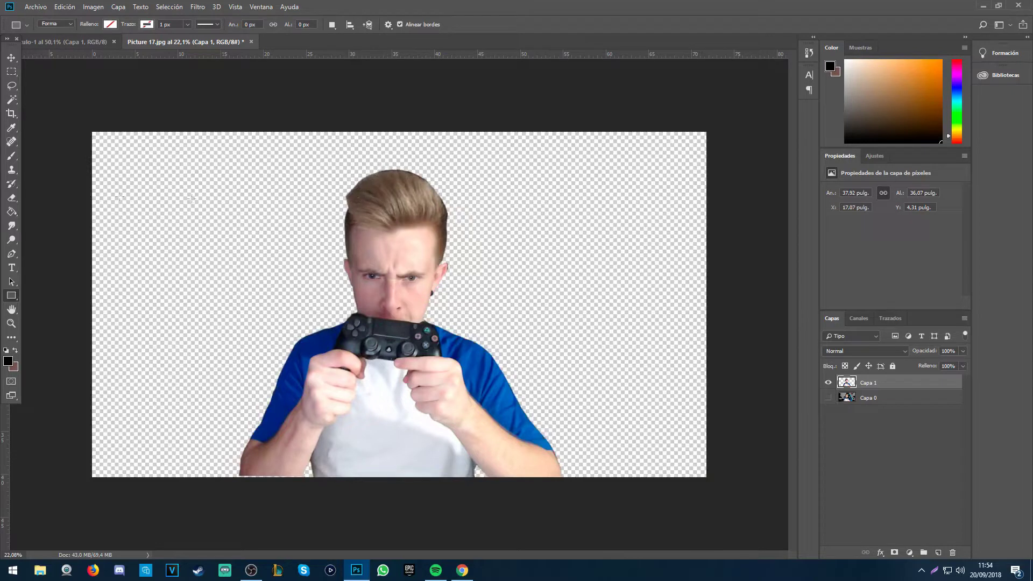
Step: Smudge the cutout's hair outward along its upper edges with the Smudge tool at 50% strength
click(10, 173)
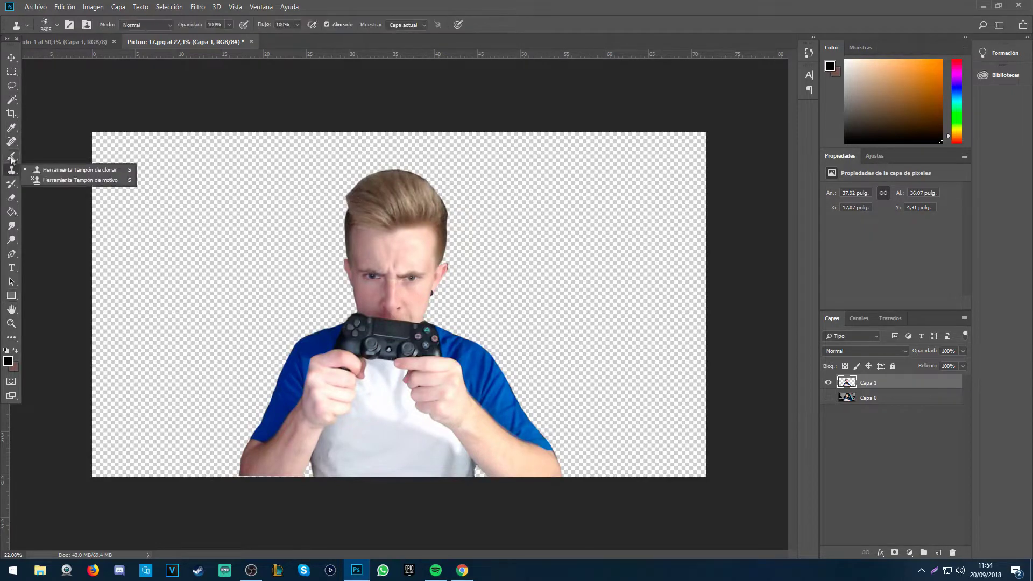
click(13, 226)
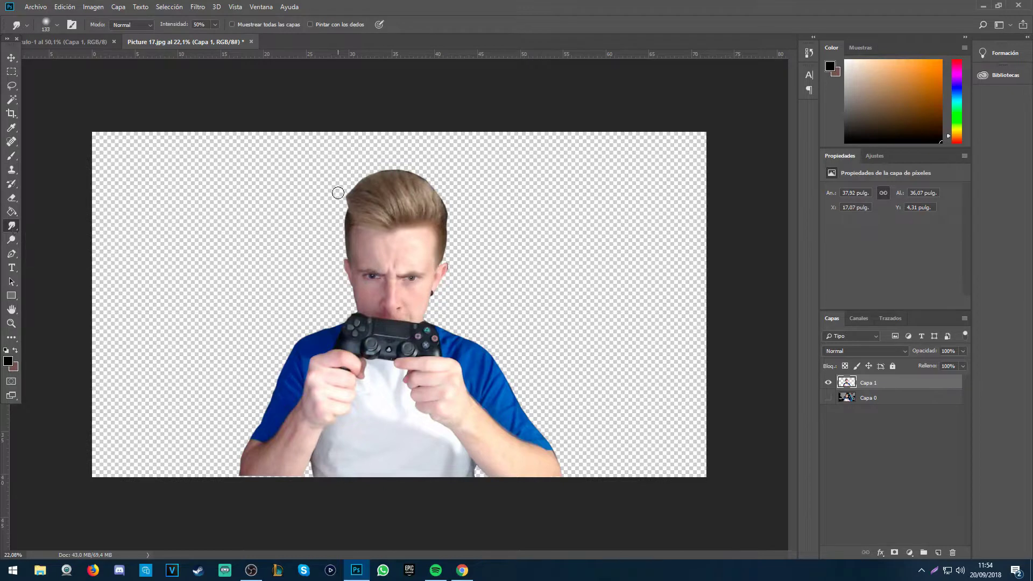
drag(346, 202, 344, 196)
drag(351, 192, 362, 172)
key(ctrl+s)
key(Escape)
drag(385, 174, 397, 174)
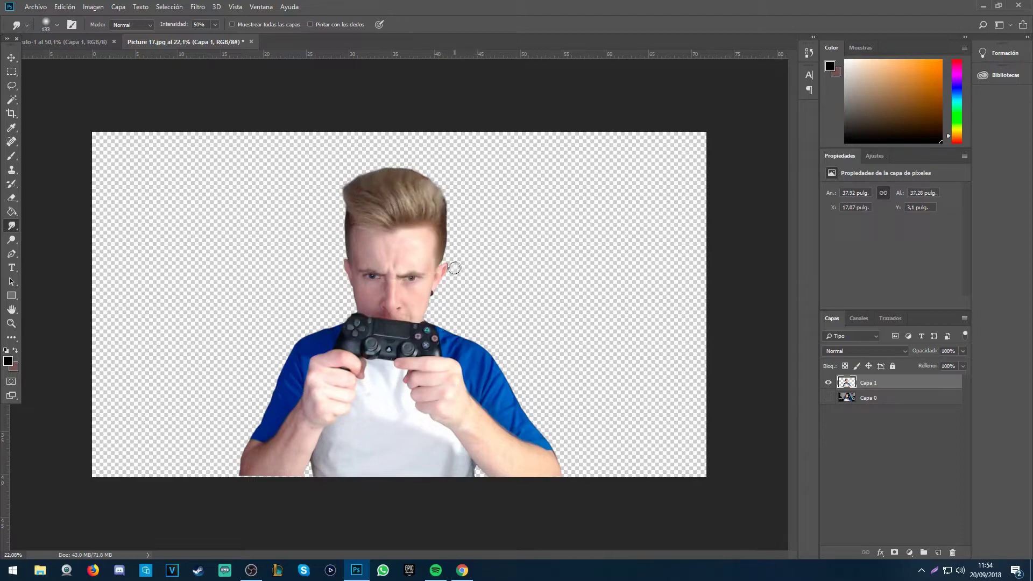
scroll(468, 276, down, 3)
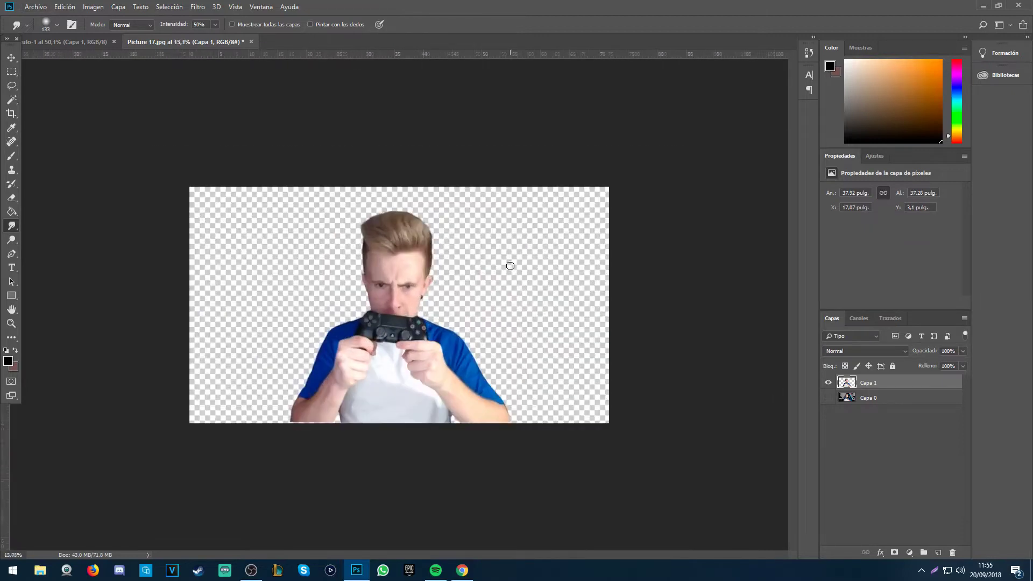
Step: Copy the cutout with a rectangular selection around it and paste it into the new 1920 × 1080 document
click(11, 71)
drag(145, 141, 646, 452)
key(ctrl+c)
click(46, 41)
key(v)
key(ctrl+v)
Step: Scale the pasted cutout down to about 3.15 × 3 inches, standing on the canvas's bottom edge in the right half
key(ctrl+t)
key(ctrl+0)
drag(538, 472, 478, 351)
key(Return)
scroll(381, 352, up, 6)
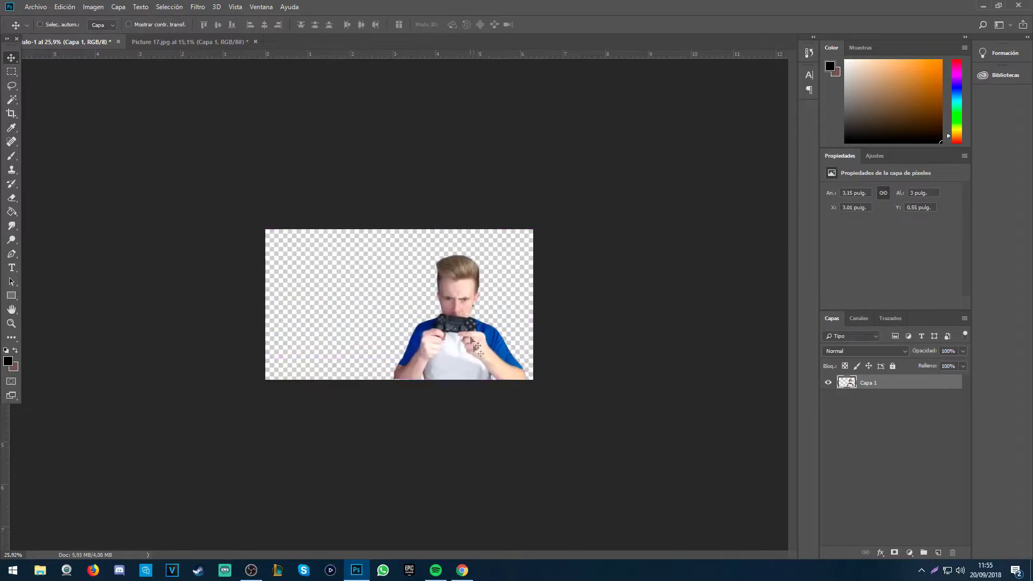
Step: Enlarge the cutout to about 3.63 × 3.54 inches so that it fills the canvas height
key(ctrl+t)
drag(394, 252, 373, 229)
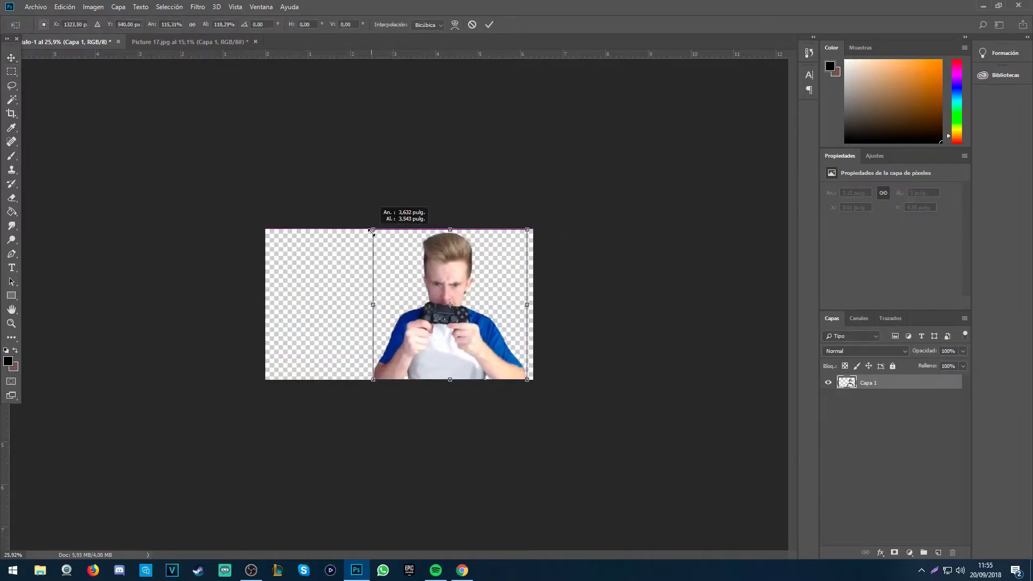
key(Return)
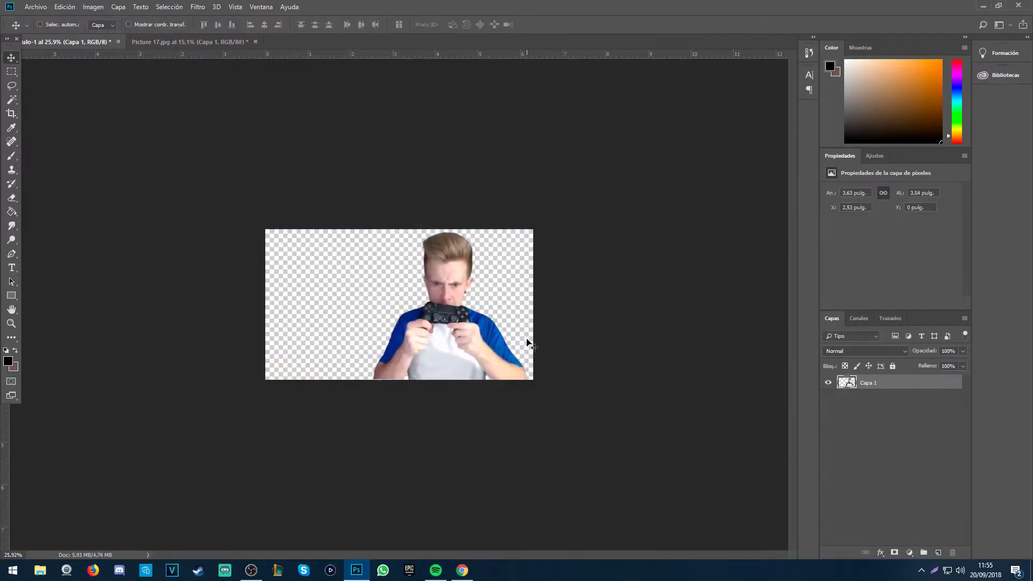
Step: Start opening an image and browse to the Wallpapers folder in Escritorio > Pack > #FortniteSupply DEMO
click(36, 7)
click(32, 27)
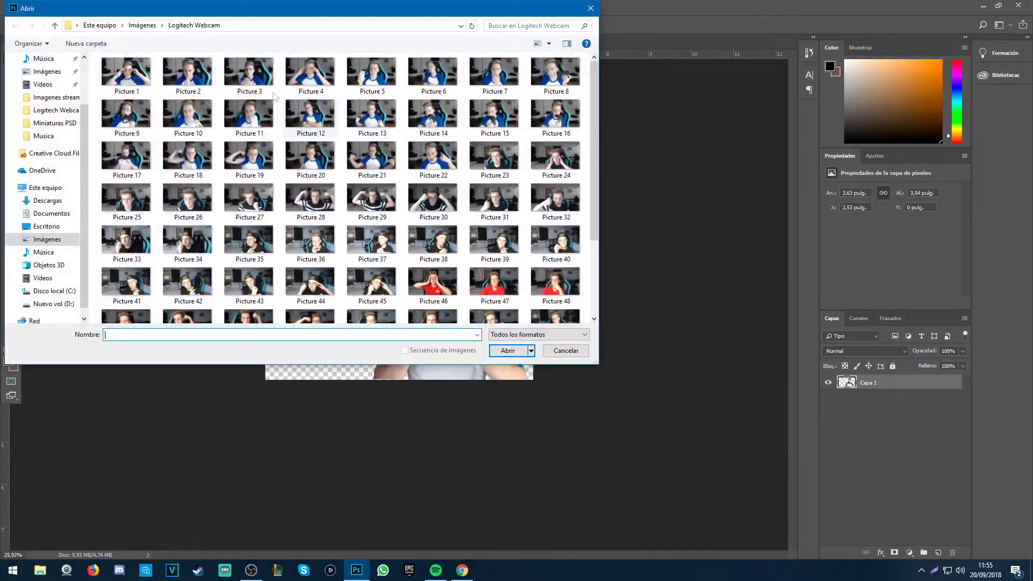
scroll(51, 86, up, 1)
click(47, 71)
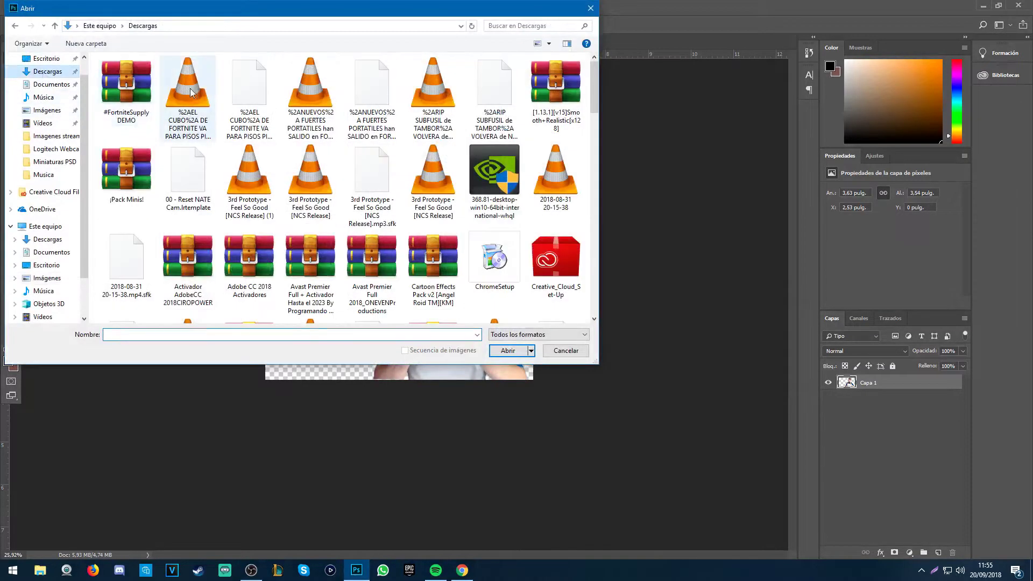
click(52, 96)
click(46, 79)
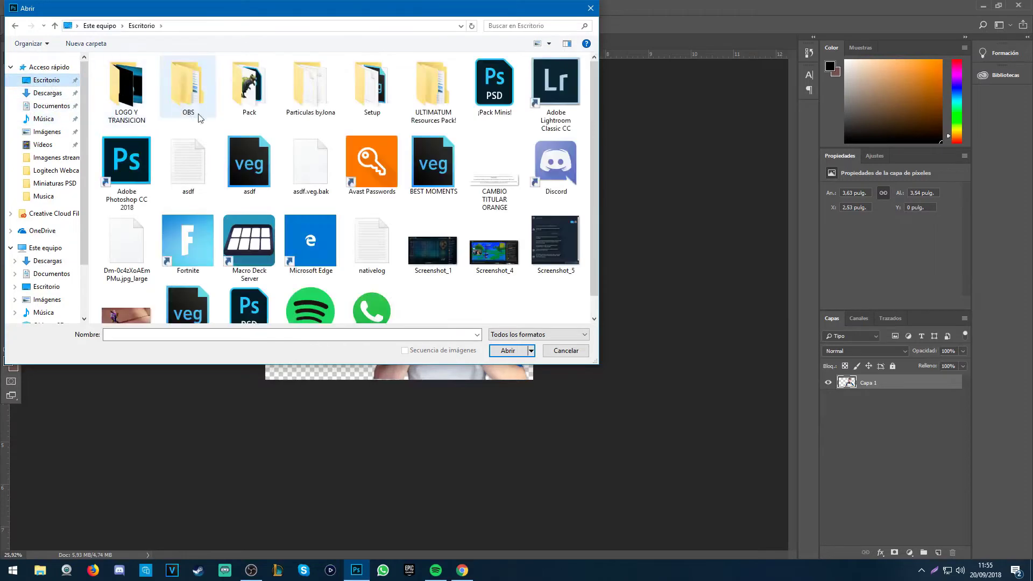
double_click(263, 106)
double_click(127, 89)
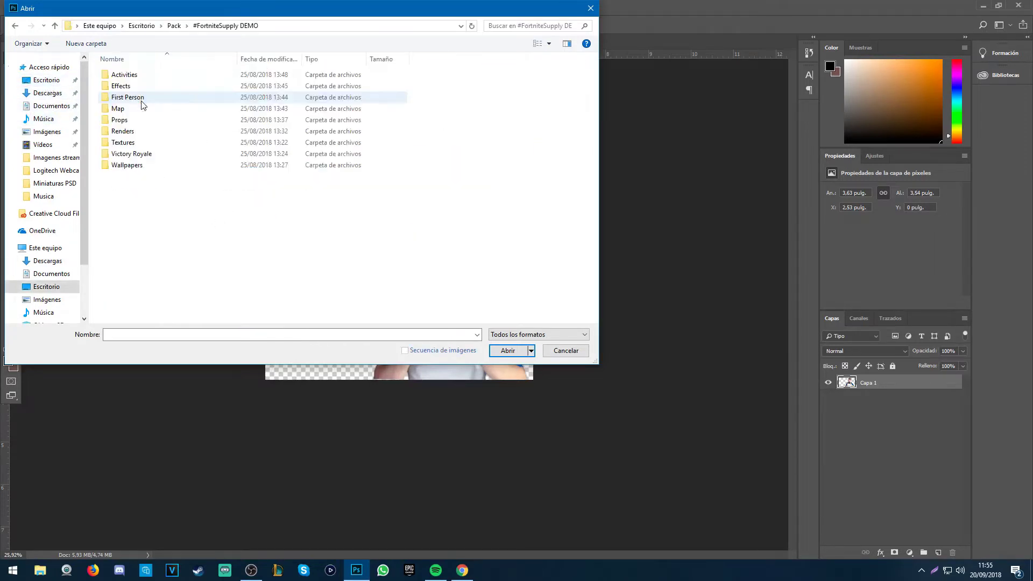
double_click(159, 168)
double_click(173, 87)
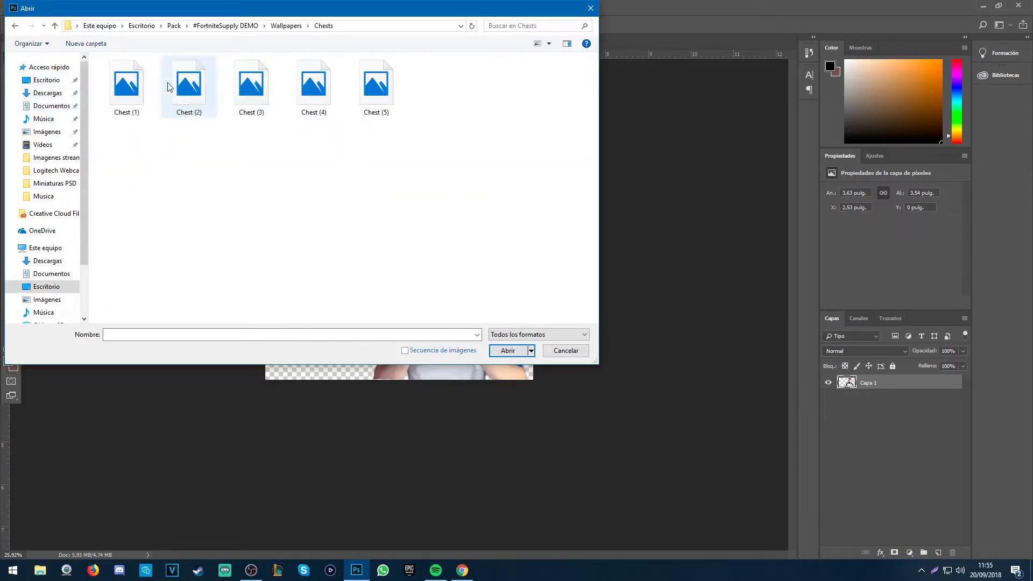
drag(481, 123, 108, 65)
click(15, 25)
Step: Open the wallpaper image Drop (2) from the Drops folder
double_click(143, 97)
double_click(185, 100)
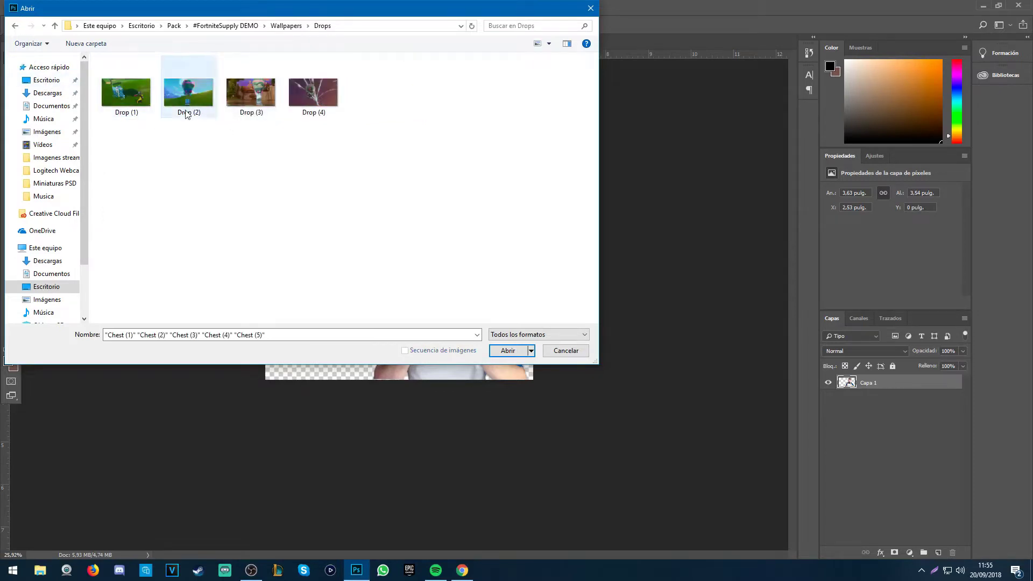
click(573, 256)
key(v)
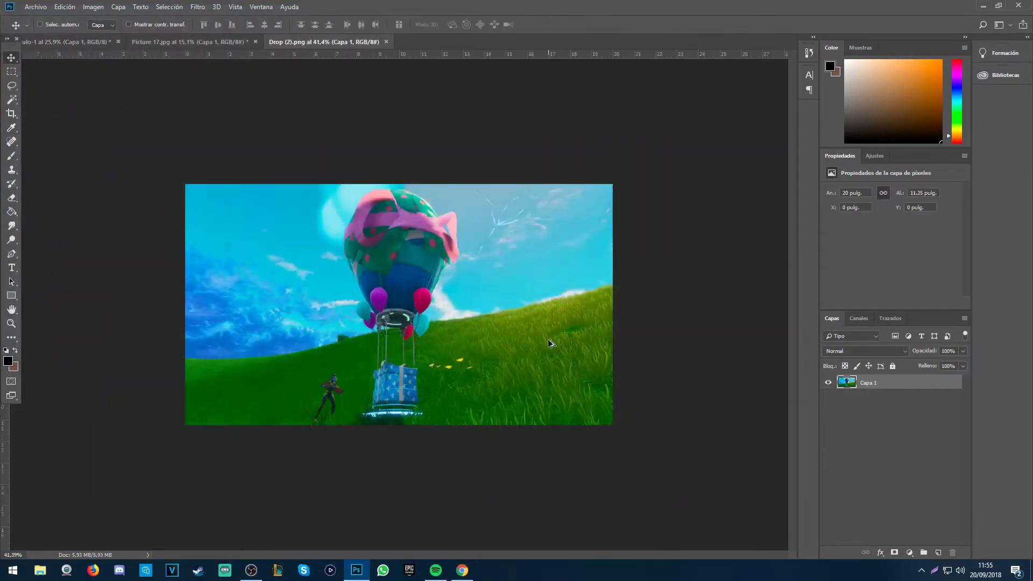
Step: Copy the whole wallpaper with a rectangular selection, paste it into the thumbnail document and place its layer beneath the cutout
click(11, 72)
drag(156, 125, 732, 425)
click(71, 42)
key(ctrl+v)
drag(897, 395, 897, 402)
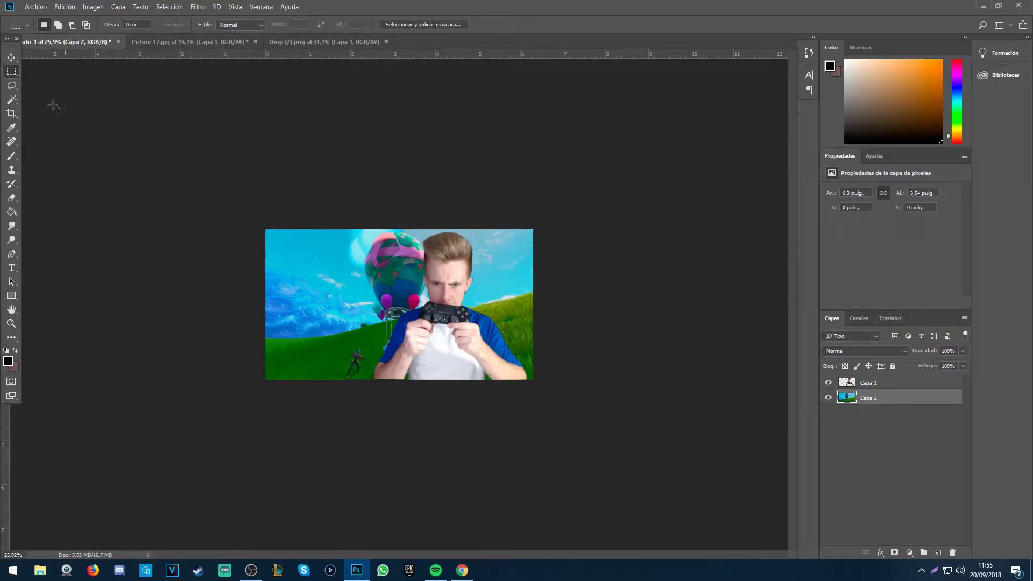
Step: Move the cutout layer slightly right to X 2.67 inches, against the canvas's right edge
click(11, 57)
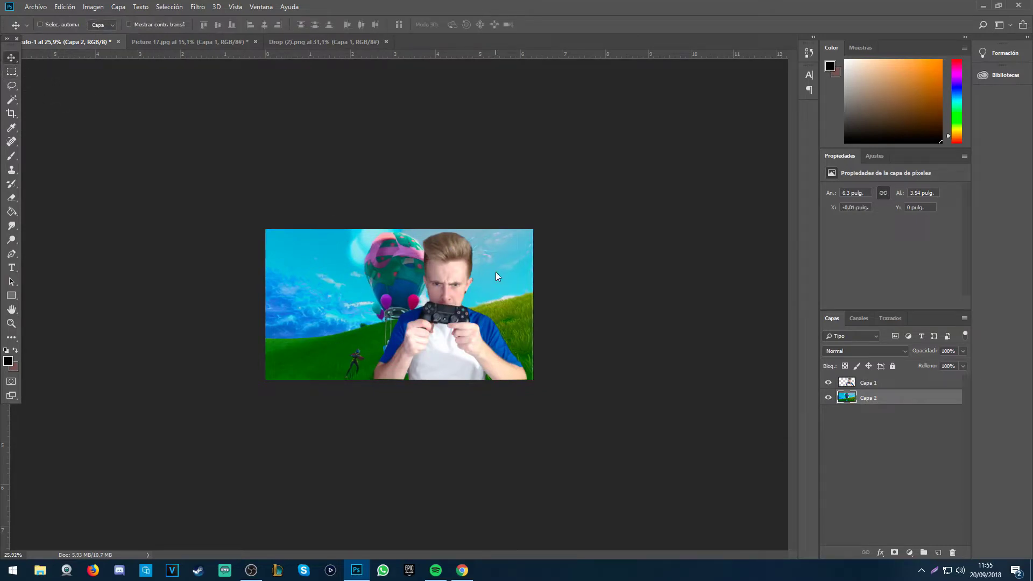
click(872, 389)
scroll(562, 353, up, 2)
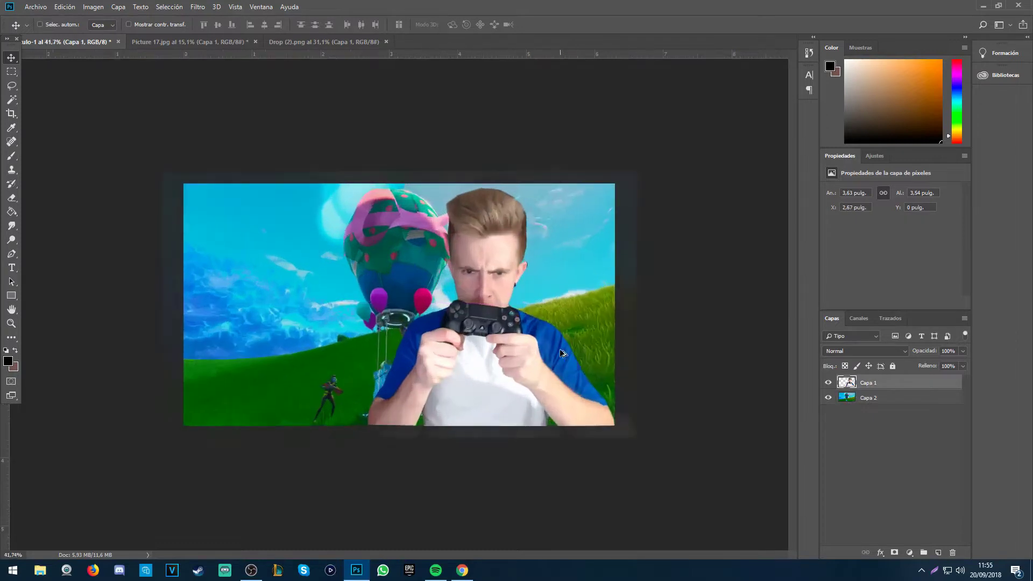
scroll(562, 354, down, 1)
Step: Add a drop shadow to the cutout with 75% opacity, 90° angle, 38 px distance, 8% spread and 79 px size
double_click(955, 383)
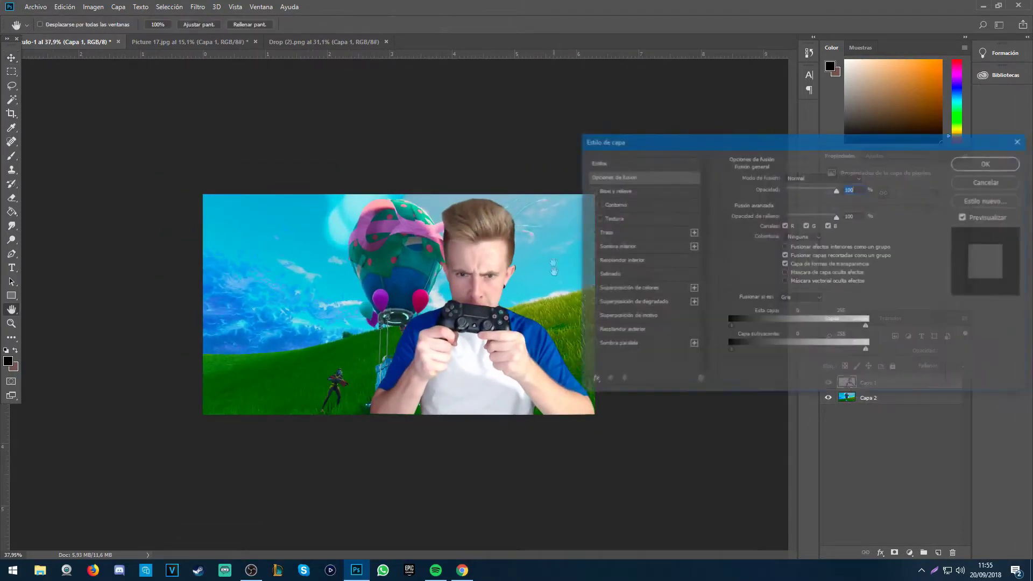
click(592, 344)
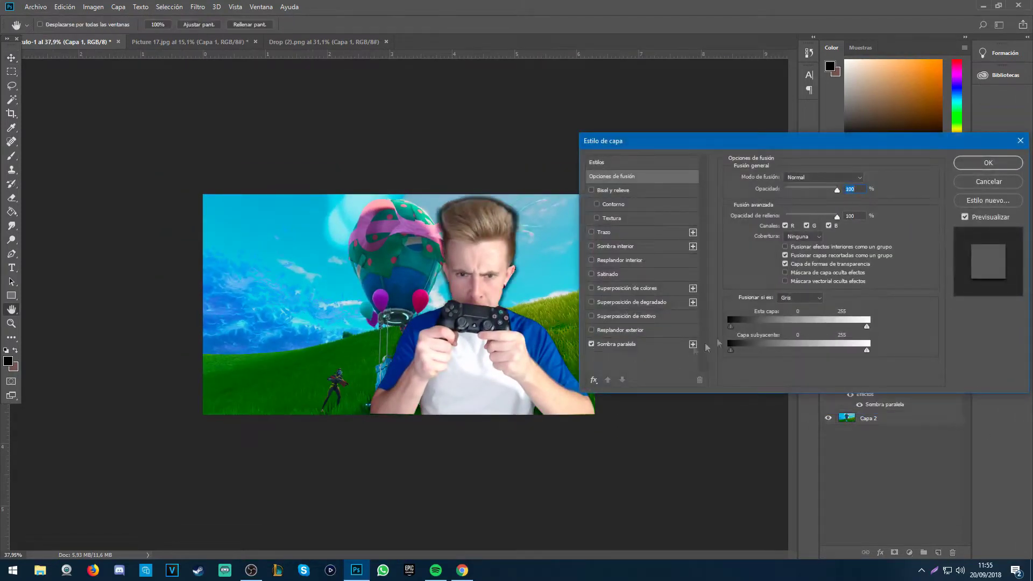
click(661, 347)
drag(817, 199, 783, 241)
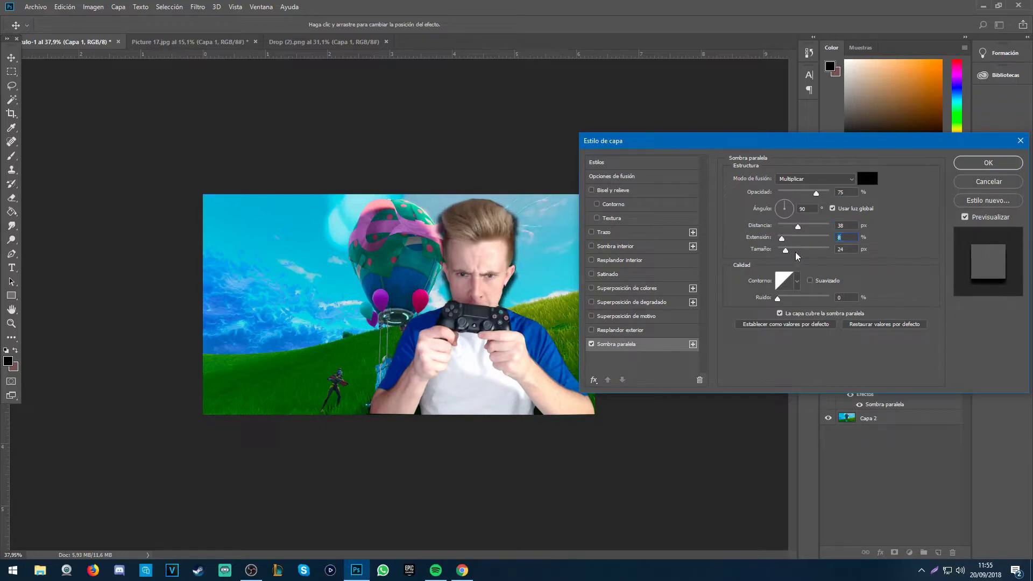
drag(795, 253, 796, 253)
Step: Add a thin white stroke around the cutout and adjust its size
click(591, 232)
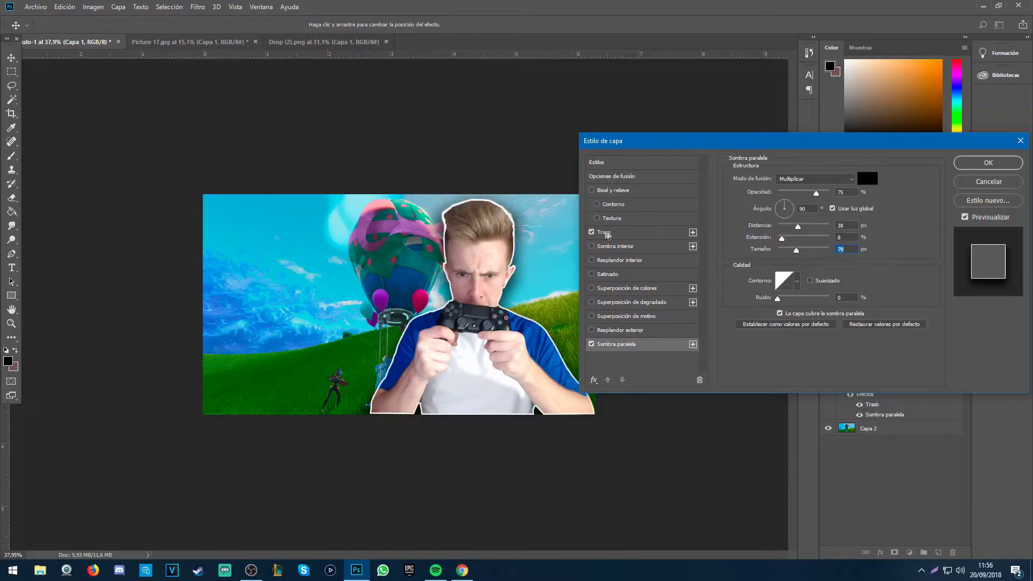
click(684, 232)
drag(777, 179, 780, 182)
Step: Try the inner shadow, color overlay and pattern overlay effects on the cutout
click(591, 246)
click(591, 246)
click(591, 289)
click(589, 289)
click(591, 318)
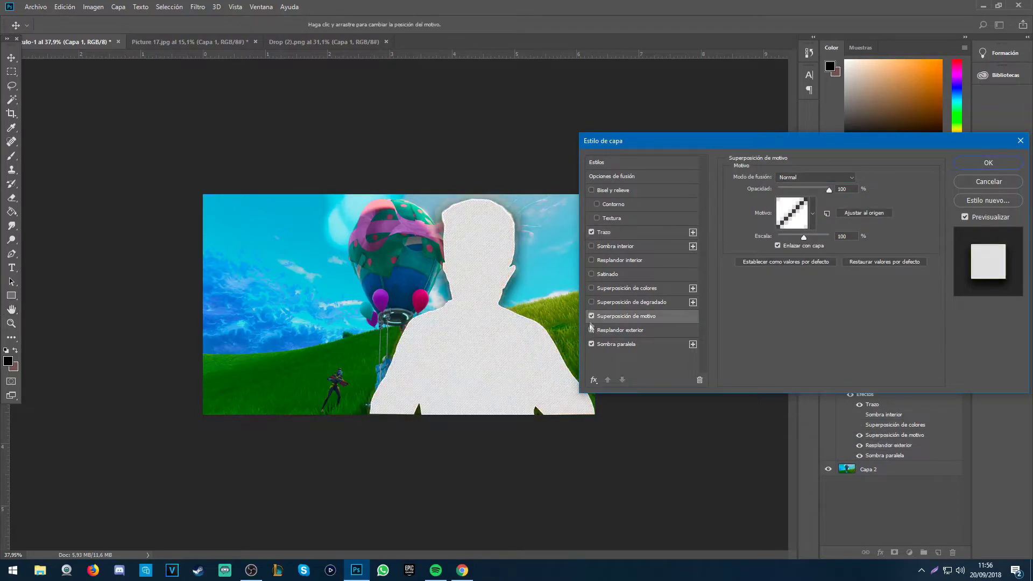
click(590, 317)
Step: Add an outer glow to the cutout in black (000000) at 14% opacity and apply the layer style
click(591, 329)
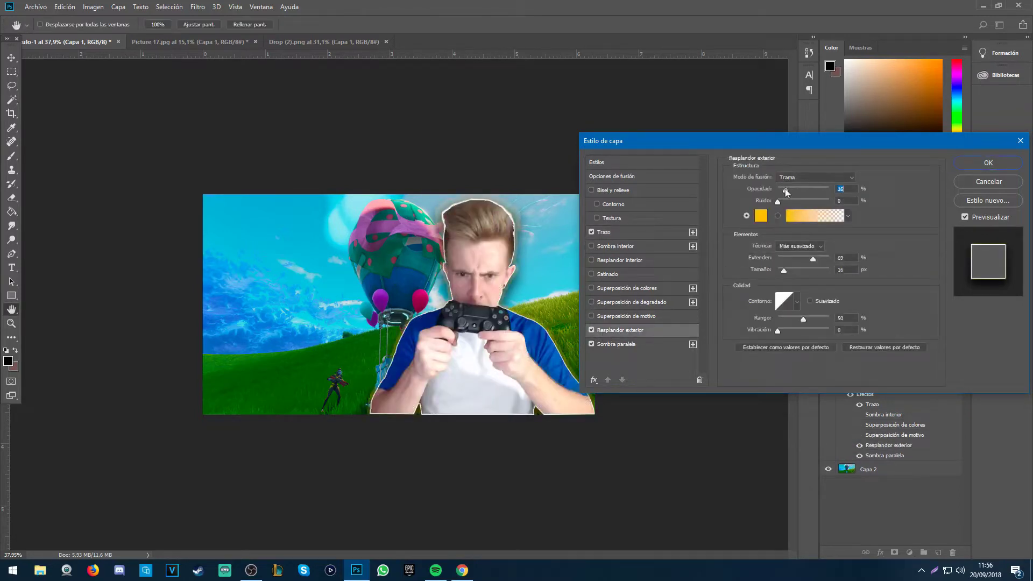
click(761, 215)
drag(750, 217, 635, 203)
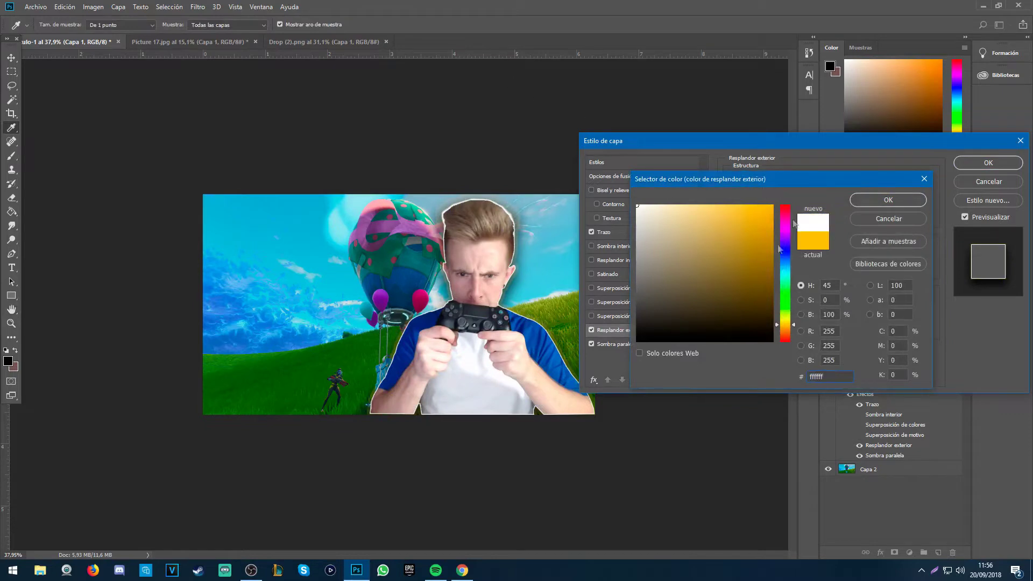
text(000000)
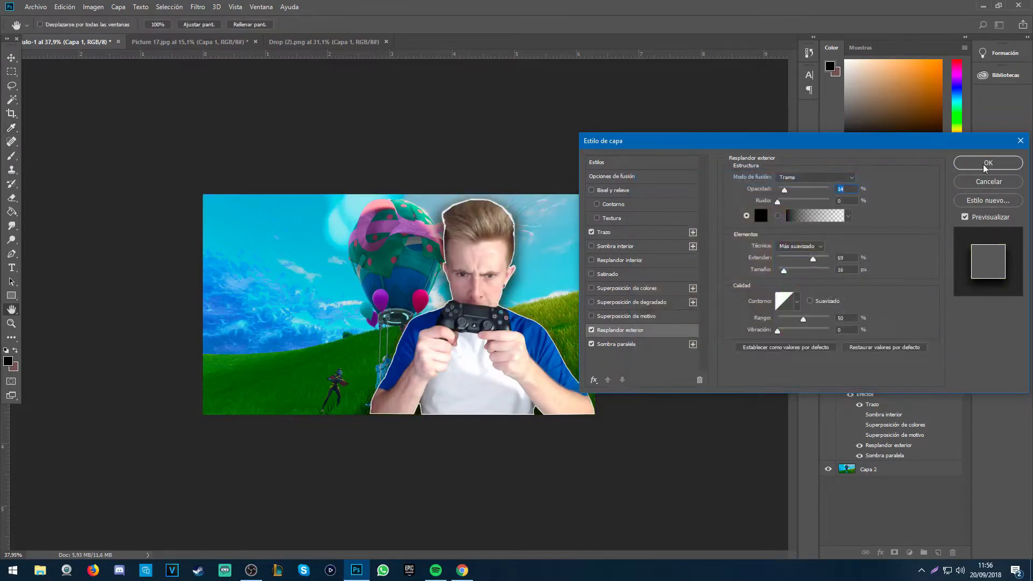
click(987, 163)
Step: Open the Topaz Adjust 5 filter for the cutout layer
click(198, 7)
mouse_move(242, 238)
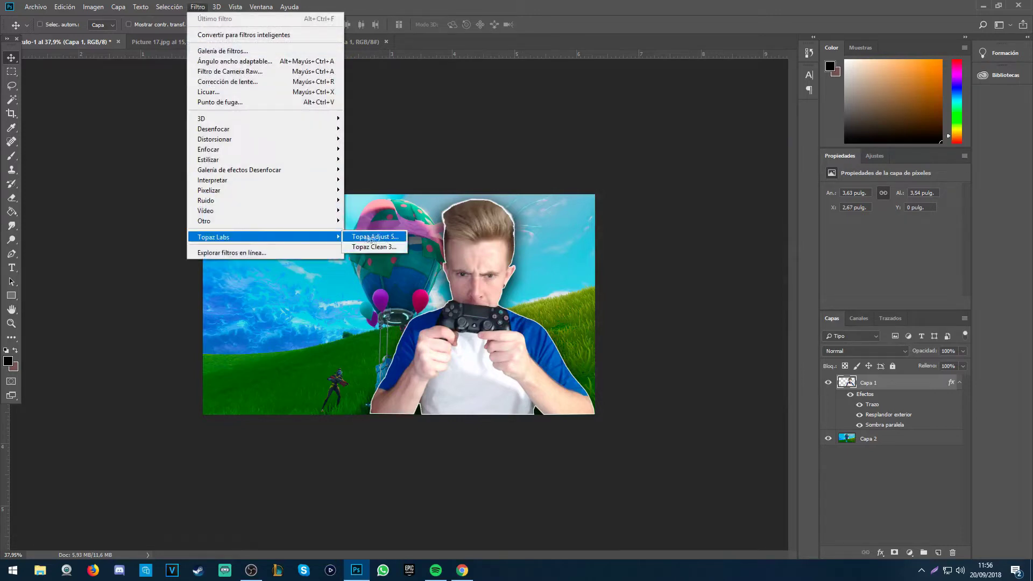
click(385, 243)
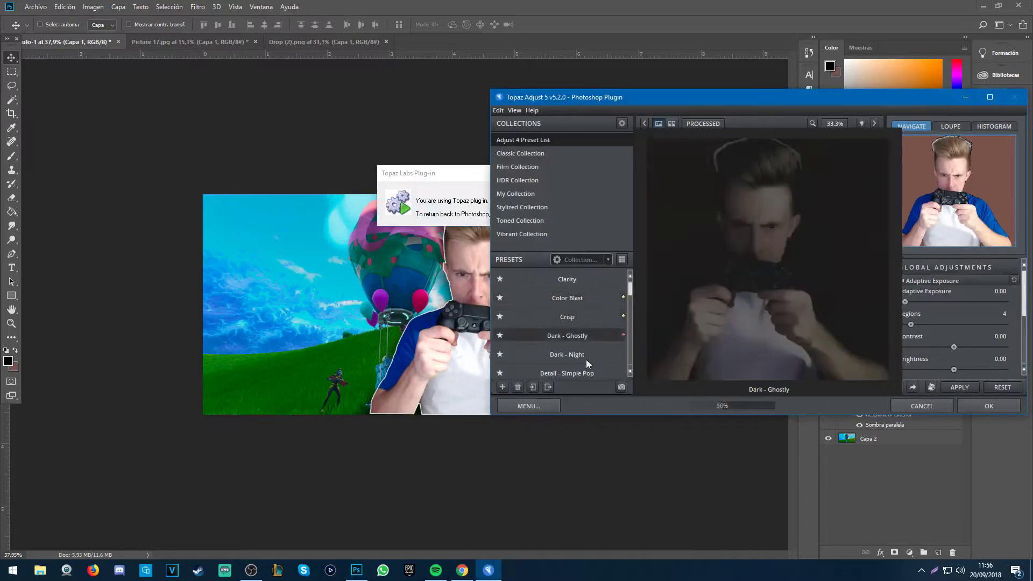
Step: Preview the filter presets in the Adjust 4, Vibrant, Toned, Stylized, HDR, Film and Classic collections on the cutout
scroll(570, 334, down, 5)
scroll(572, 325, down, 5)
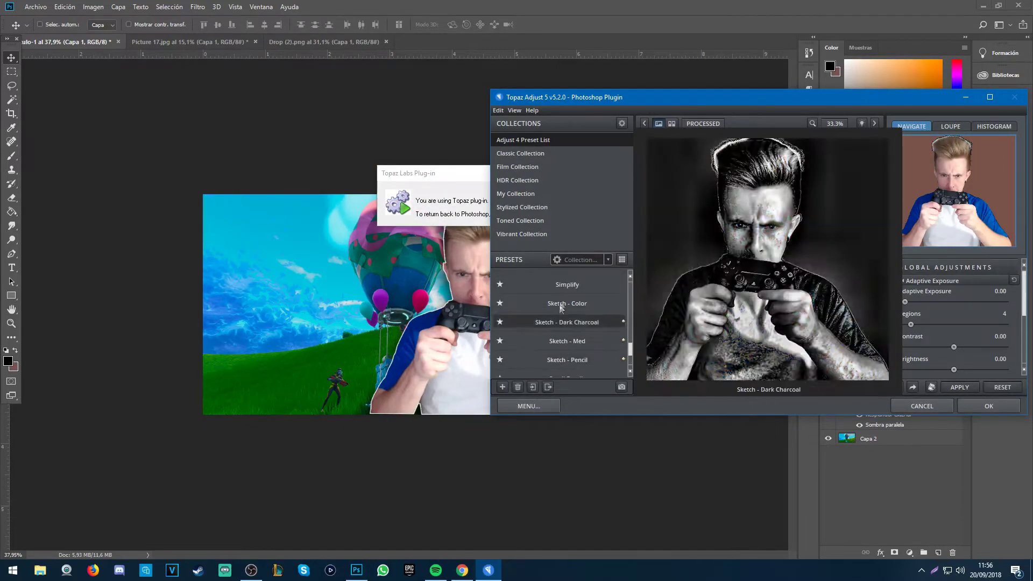
scroll(559, 353, down, 2)
click(540, 235)
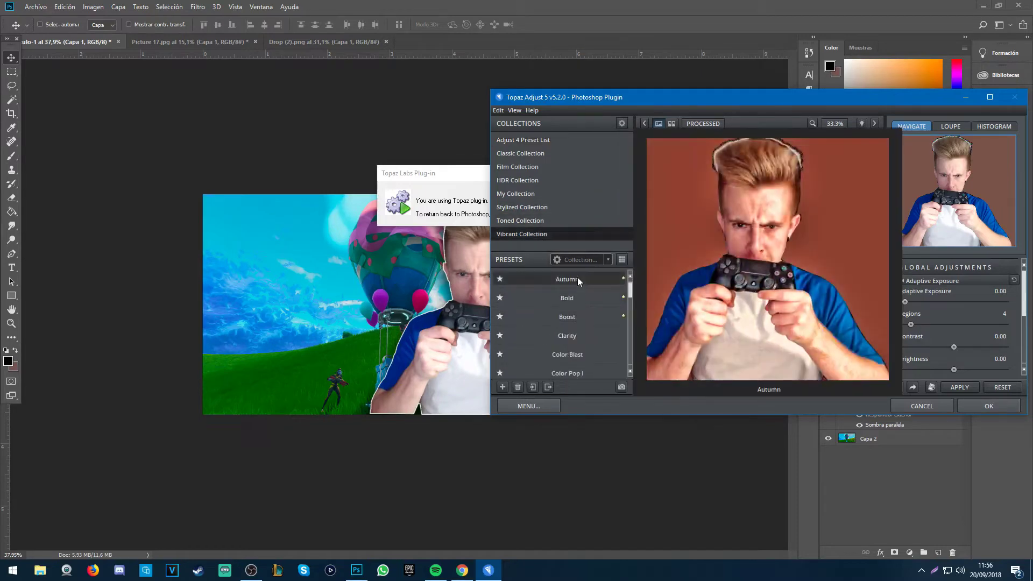
scroll(567, 339, down, 5)
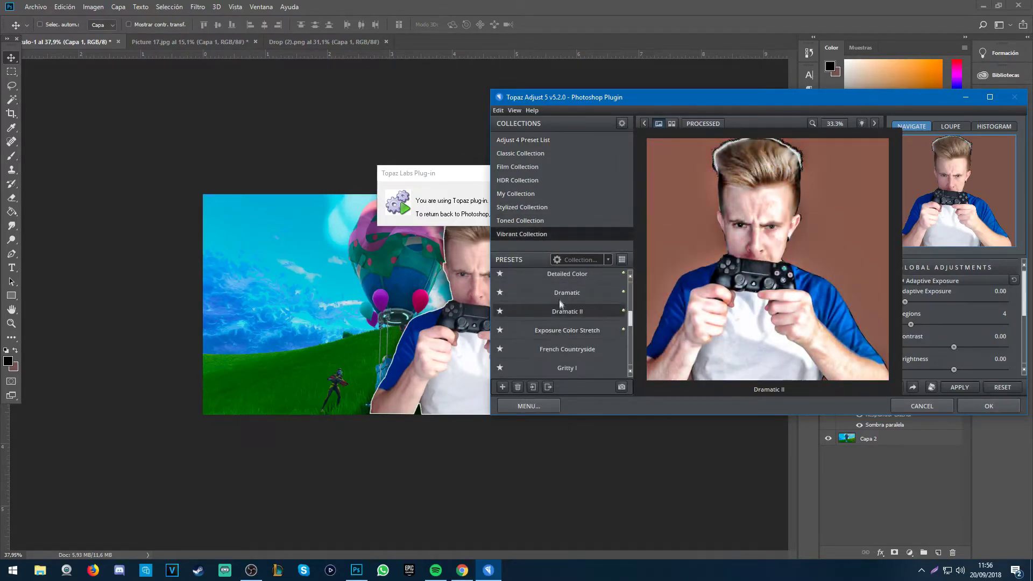
scroll(563, 345, down, 6)
scroll(565, 357, down, 5)
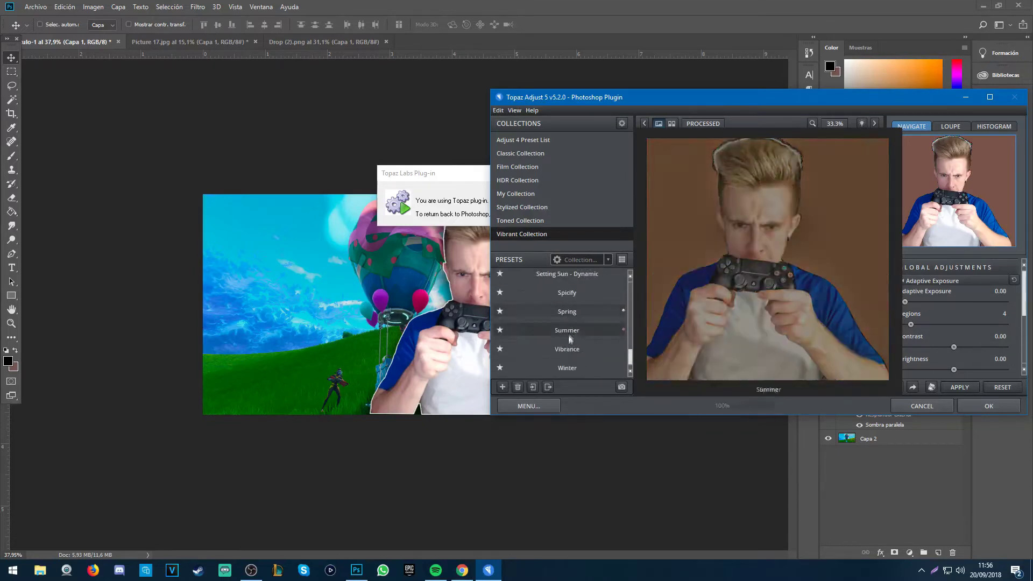
click(542, 221)
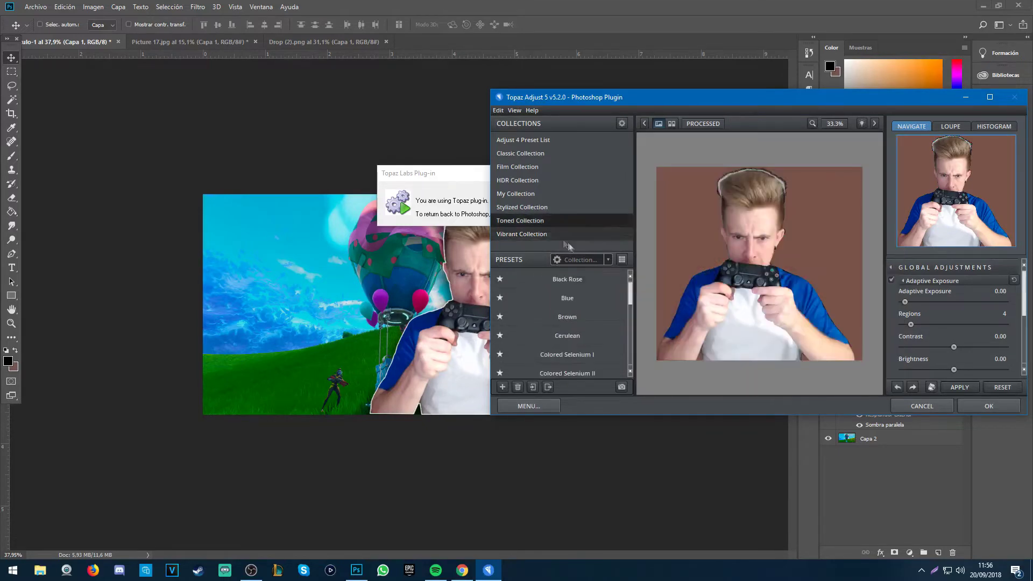
click(552, 208)
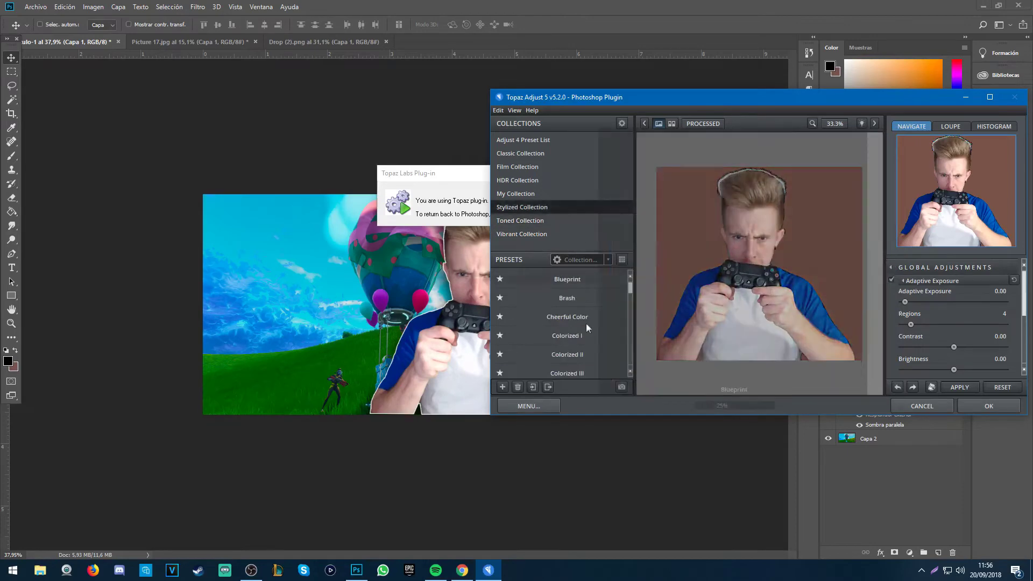
click(532, 181)
click(534, 168)
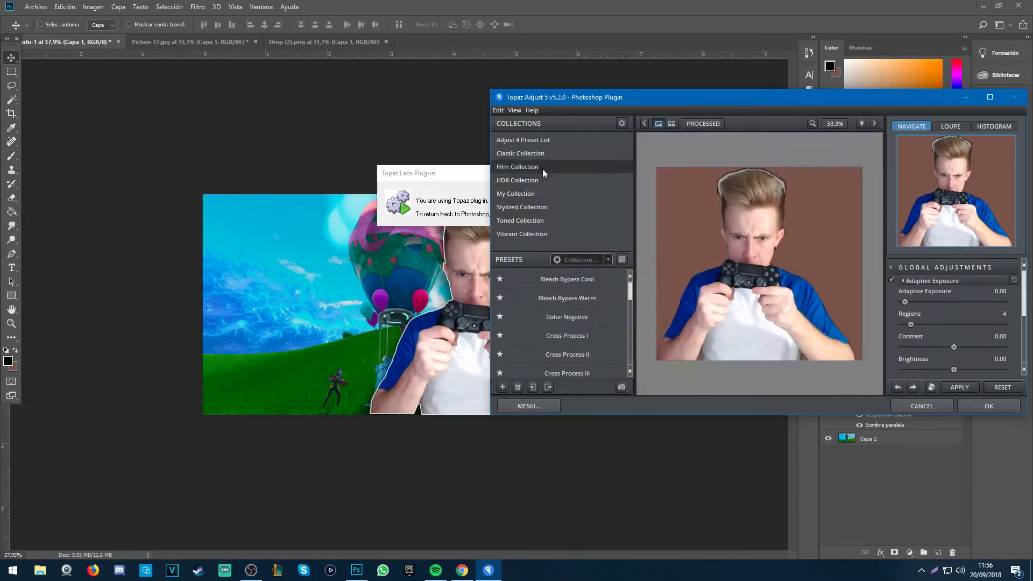
scroll(566, 334, down, 3)
scroll(566, 344, down, 3)
click(527, 156)
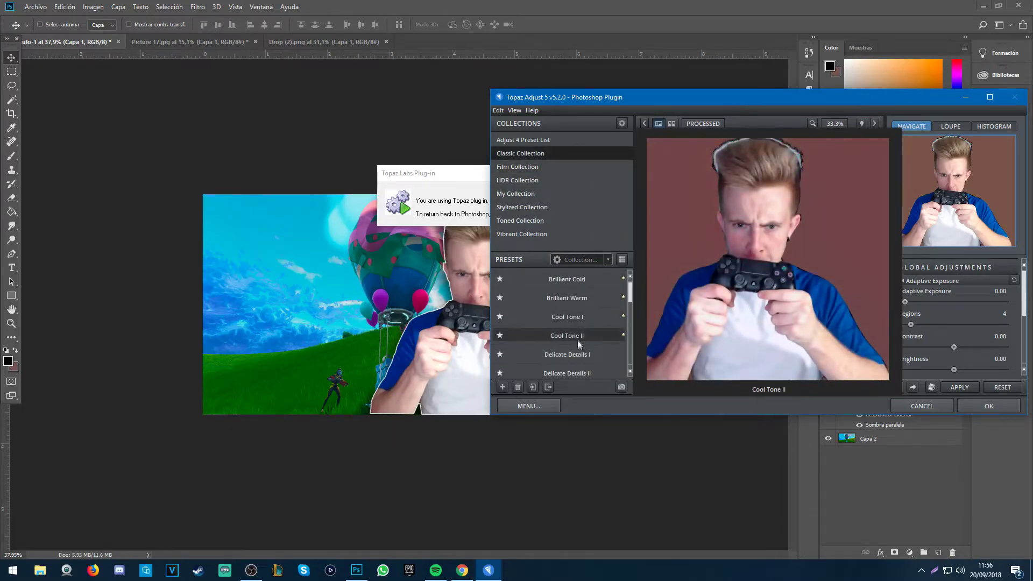
Step: Apply the Portrait Drama preset from the Adjust 4 Preset List to the cutout
click(521, 139)
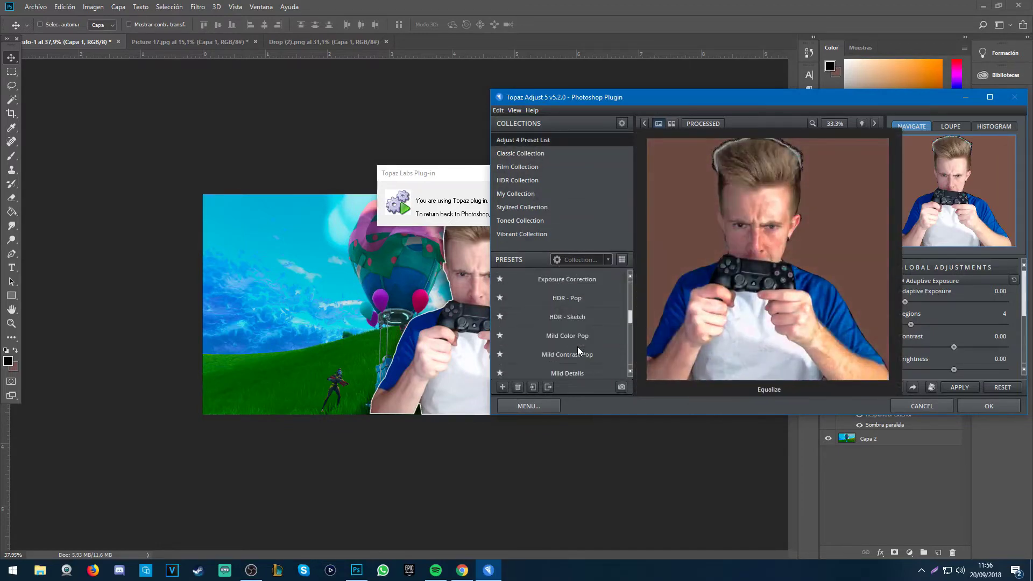
scroll(577, 347, down, 3)
click(573, 318)
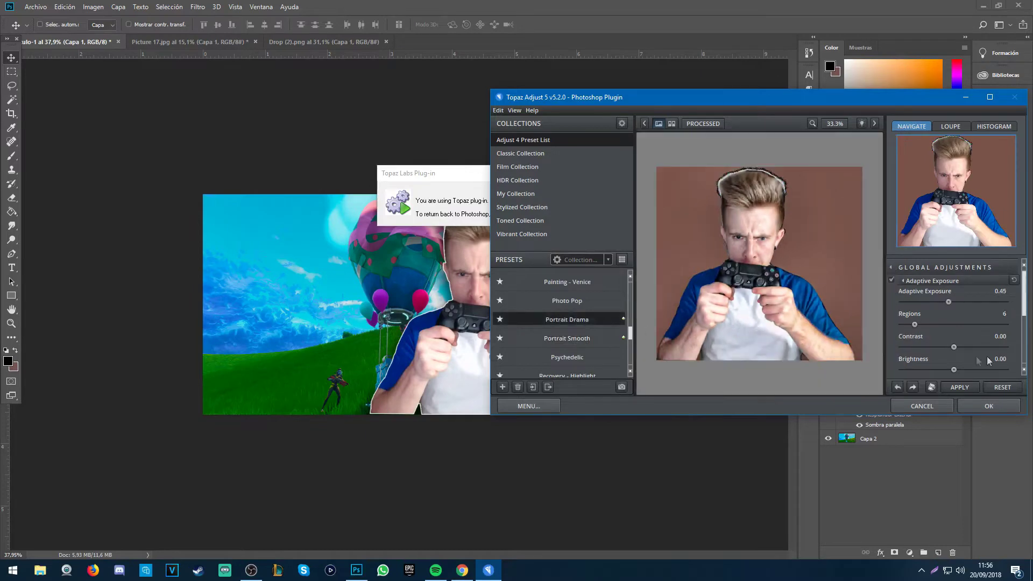
click(982, 407)
scroll(683, 381, down, 4)
scroll(684, 381, up, 3)
scroll(684, 381, down, 5)
key(ctrl+plus)
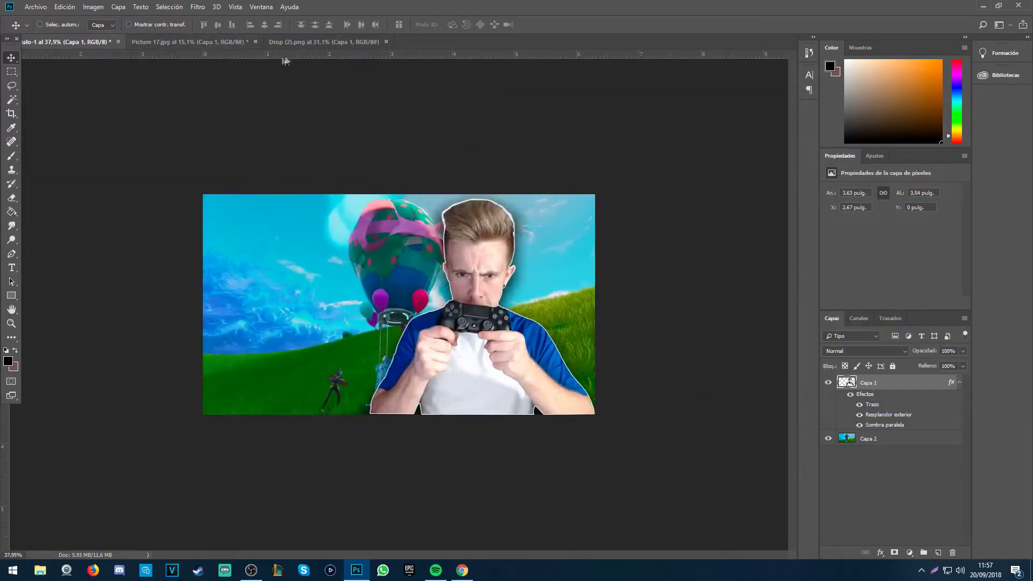
Step: Adjust the cutout's brightness to 12 and its contrast to 42
click(92, 7)
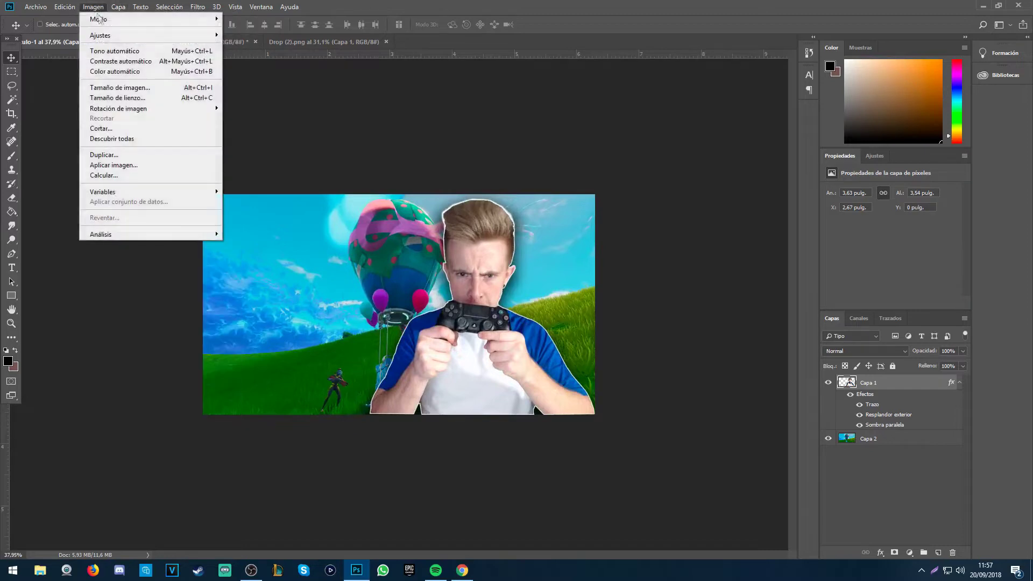
mouse_move(102, 35)
click(267, 35)
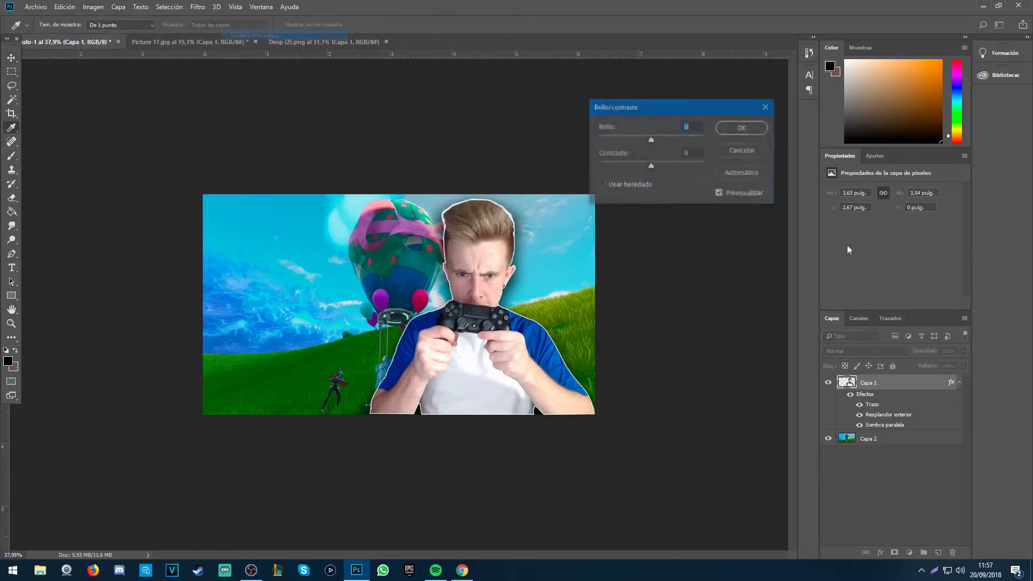
mouse_move(651, 139)
mouse_down()
mouse_move(658, 168)
mouse_move(651, 140)
mouse_up()
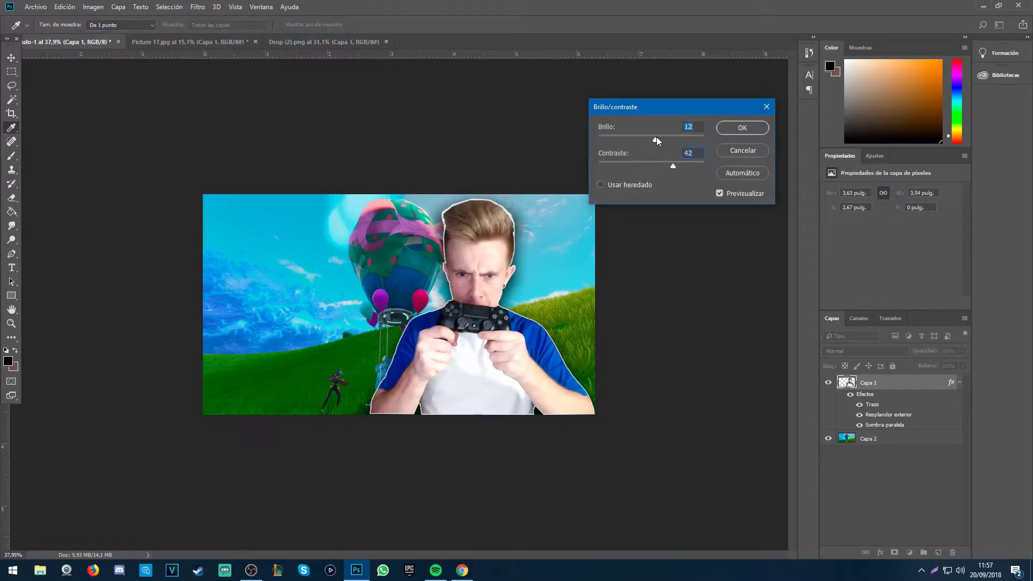
click(720, 131)
key(v)
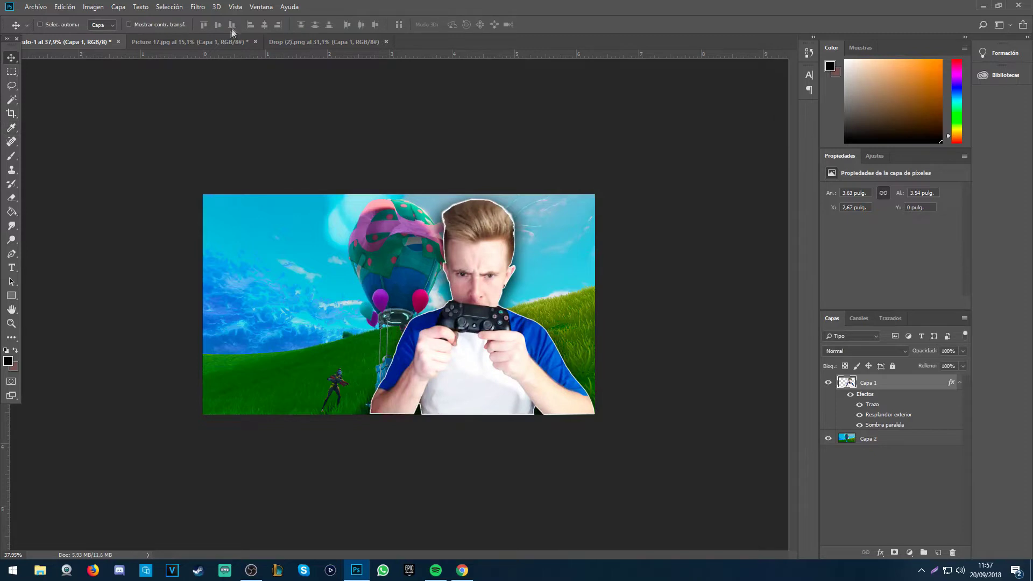
Step: Apply the Topaz Adjust 5 filter once more to the cutout layer
click(197, 7)
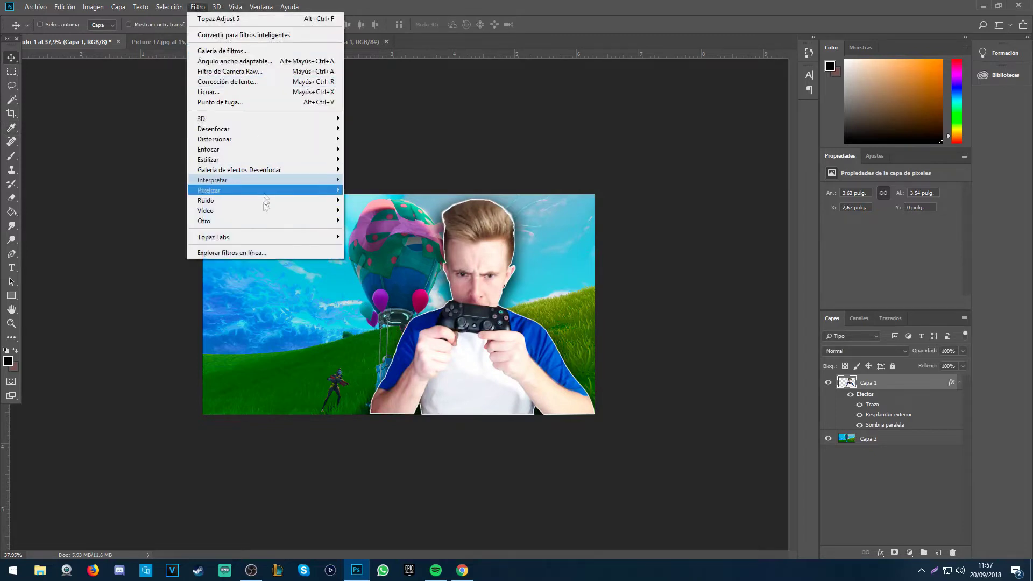
mouse_move(265, 232)
click(366, 232)
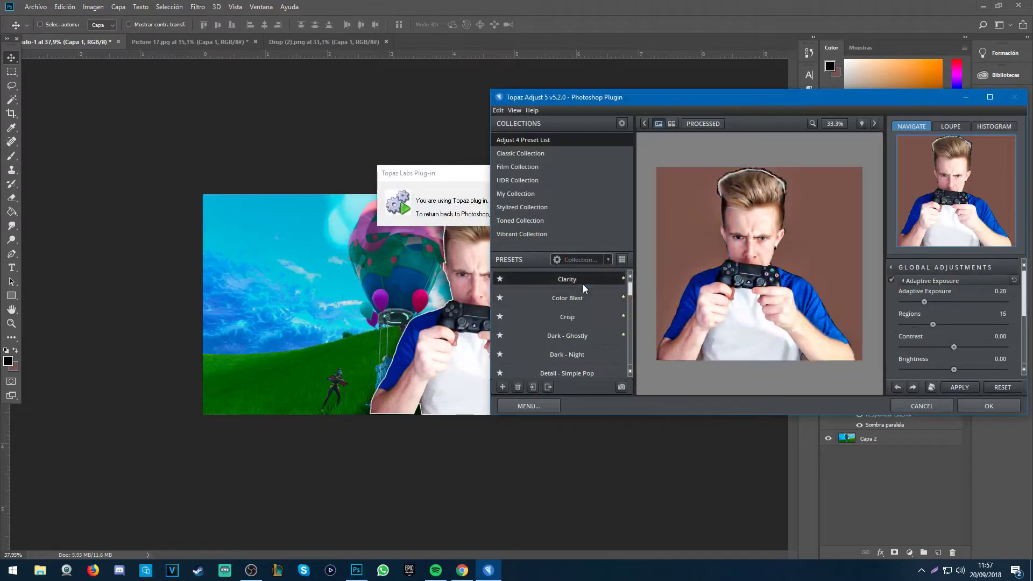
click(989, 407)
scroll(663, 376, down, 2)
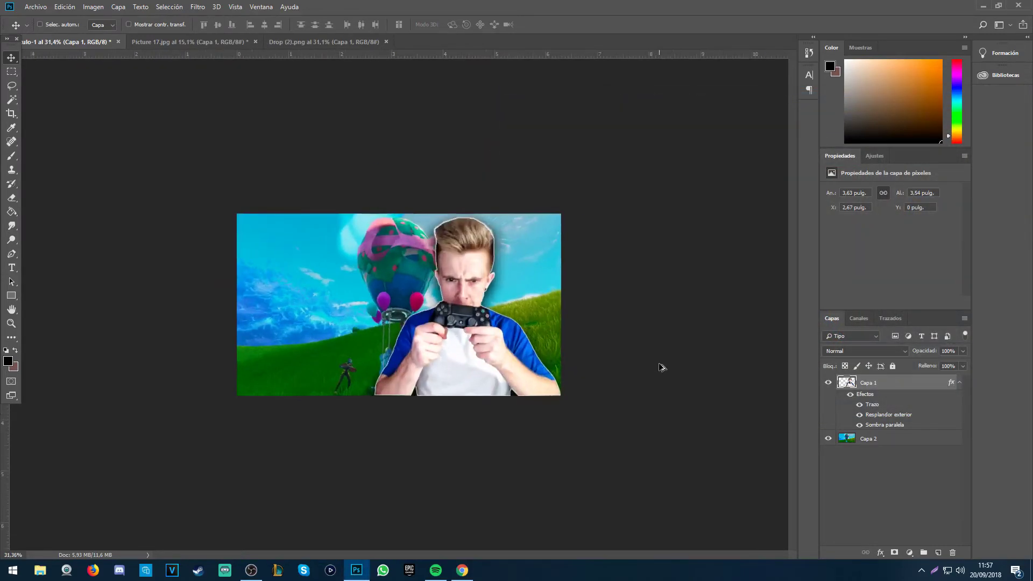
scroll(662, 367, up, 3)
Step: Apply the Topaz Clean 3 filter to the wallpaper layer using the Cartooned preset with Strength 6
click(946, 450)
click(236, 7)
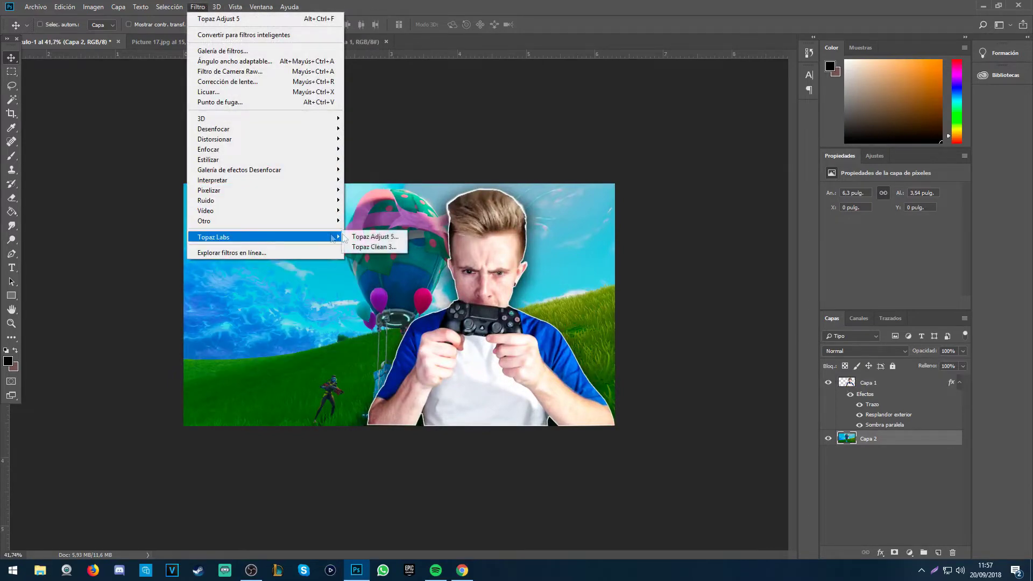
click(371, 243)
click(264, 182)
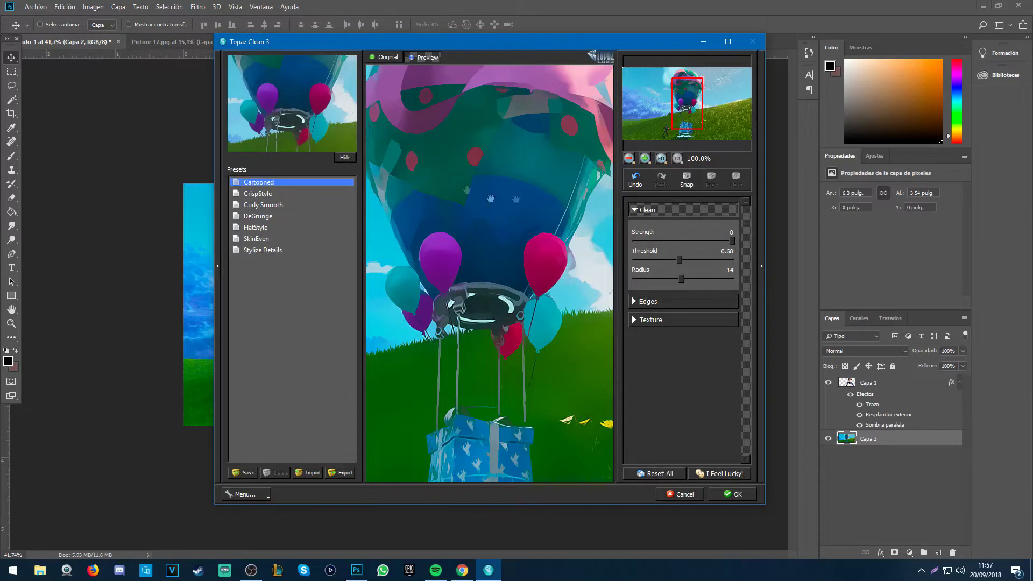
drag(731, 240, 702, 239)
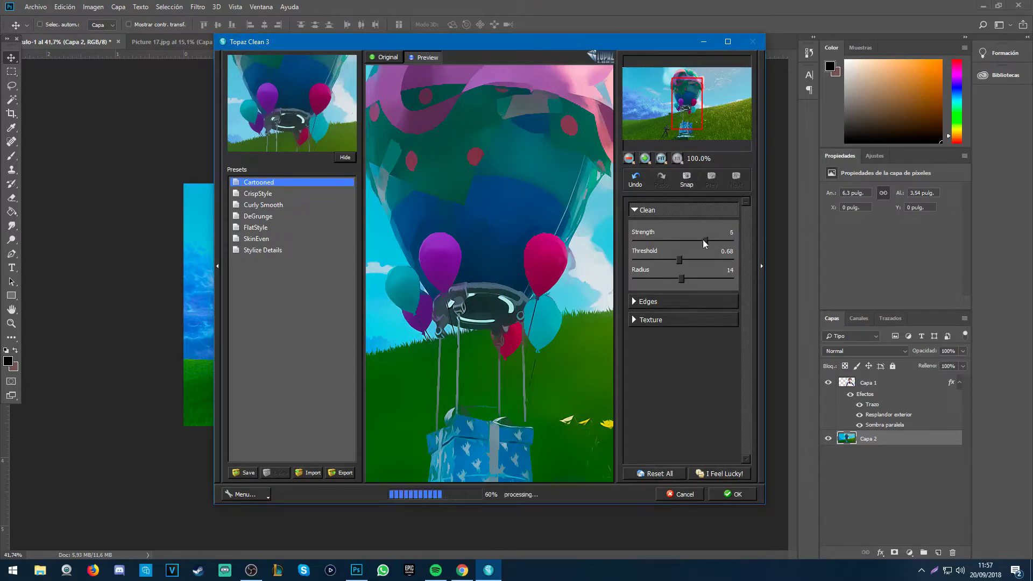
click(738, 494)
Step: Examine the filtered wallpaper and the cutout at different zoom levels
scroll(386, 275, up, 2)
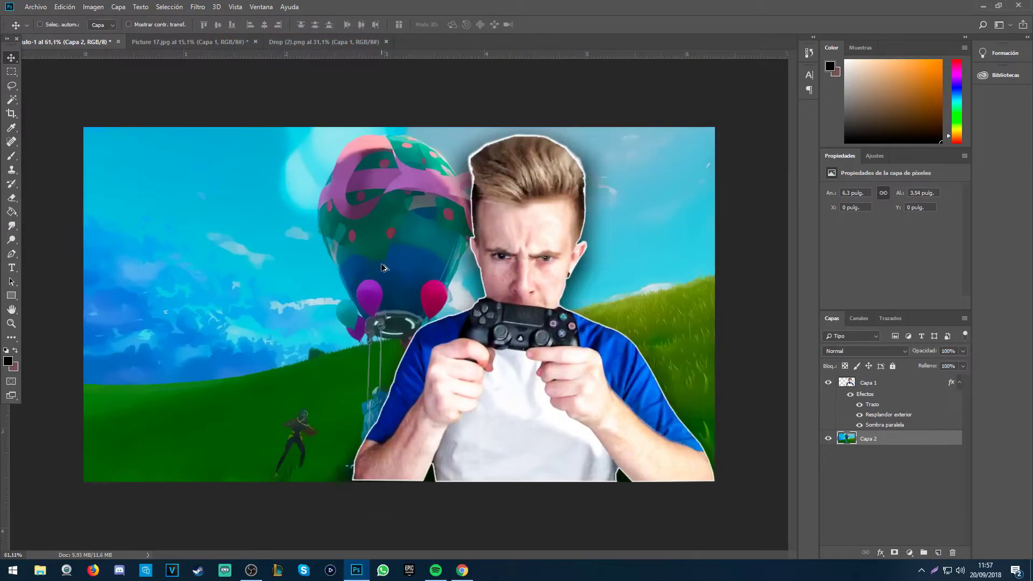
scroll(381, 259, down, 2)
scroll(385, 268, up, 3)
scroll(391, 298, down, 2)
scroll(391, 299, up, 2)
scroll(391, 298, down, 4)
scroll(392, 303, up, 2)
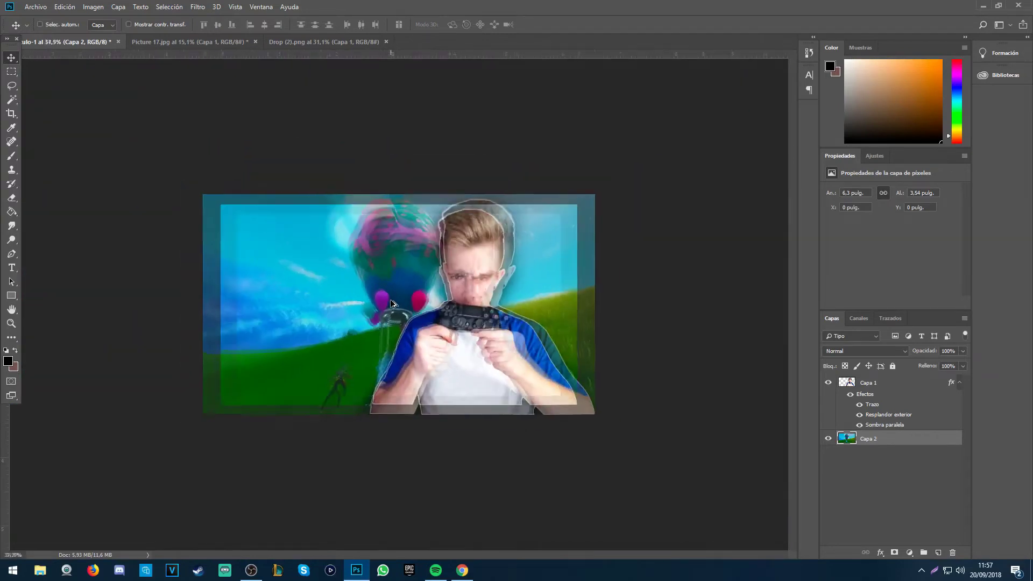
scroll(392, 303, down, 2)
scroll(393, 303, up, 2)
scroll(394, 304, down, 3)
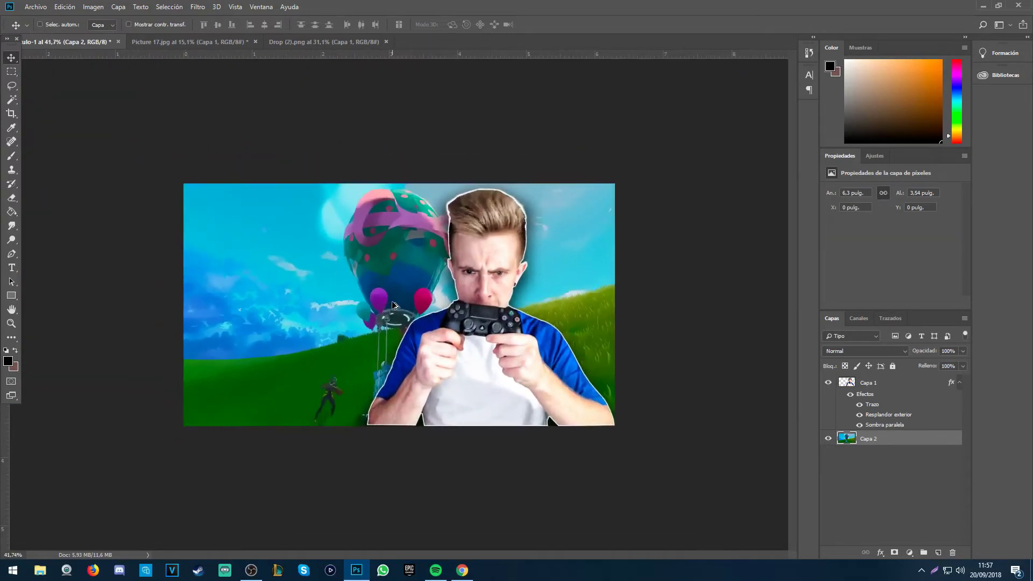
scroll(393, 305, up, 2)
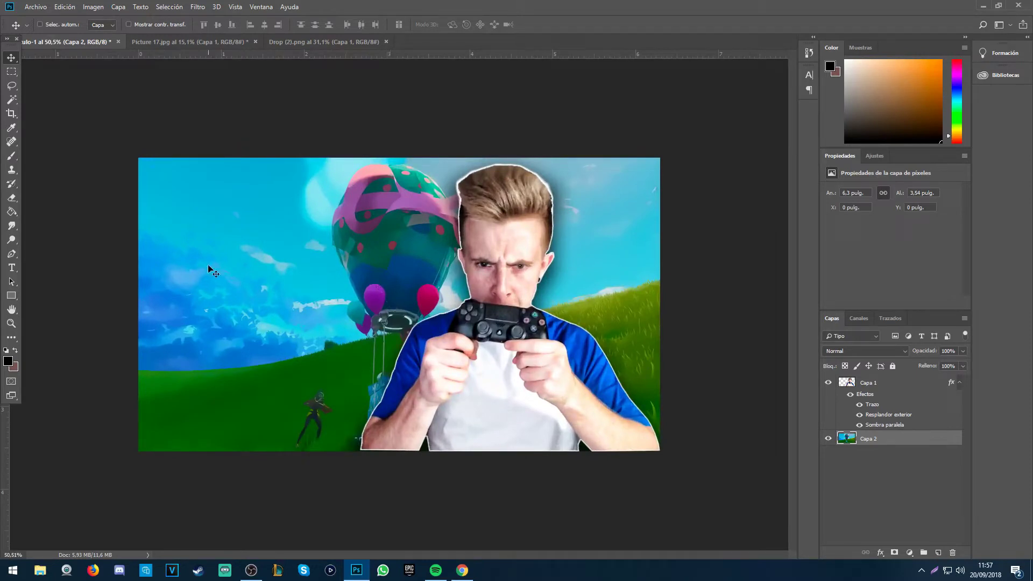
Step: Add the text "EN DIRECTO" across the middle of the thumbnail in black 53.7 pt Burbank Big Regular Black
click(12, 156)
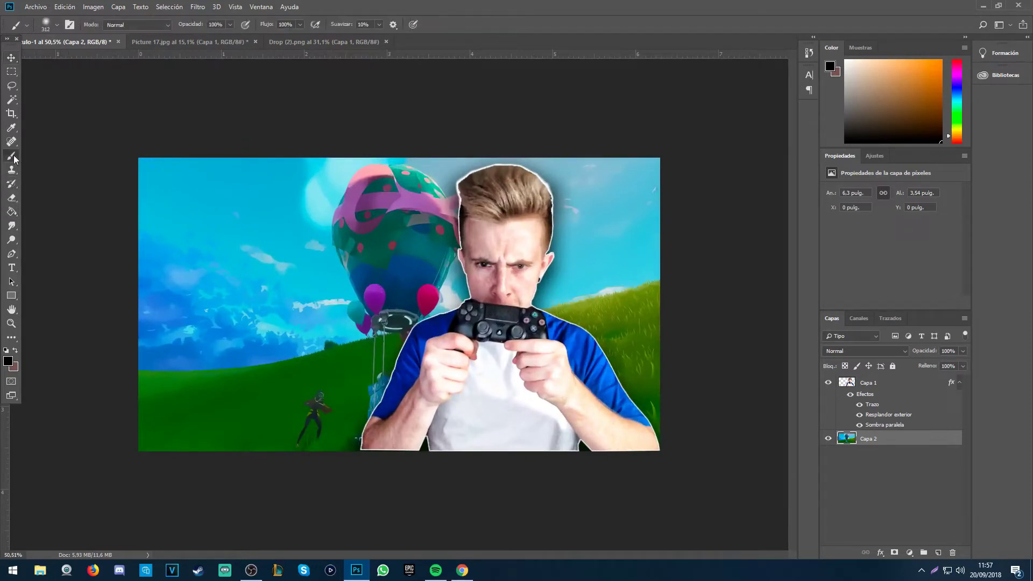
click(12, 267)
drag(221, 259, 623, 402)
text(EN DIRECTO)
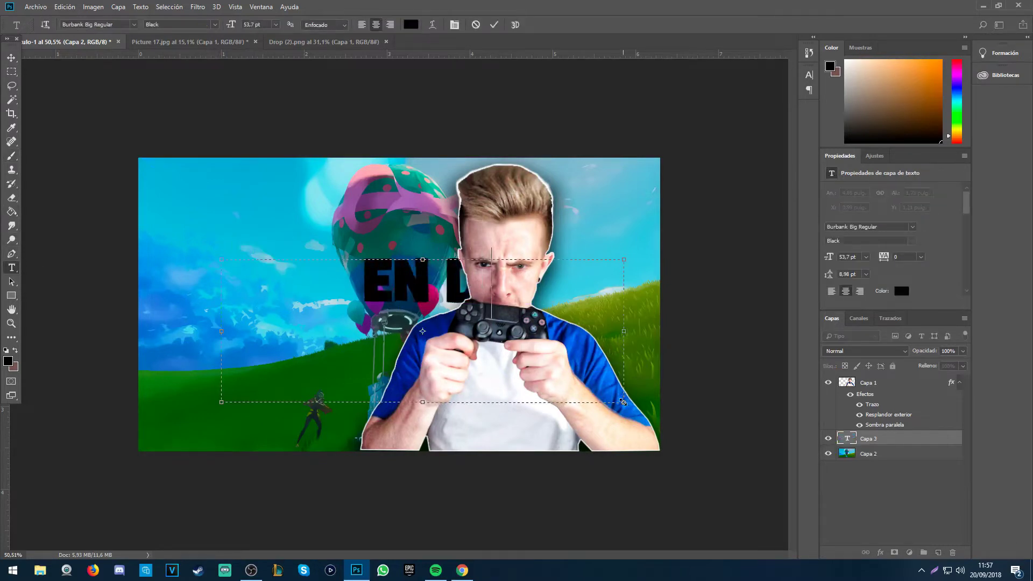
Step: Bring the text layer in front of the cutout and place it over the lower-left part of the thumbnail
click(11, 58)
key(ctrl+bracketright)
drag(458, 291, 344, 420)
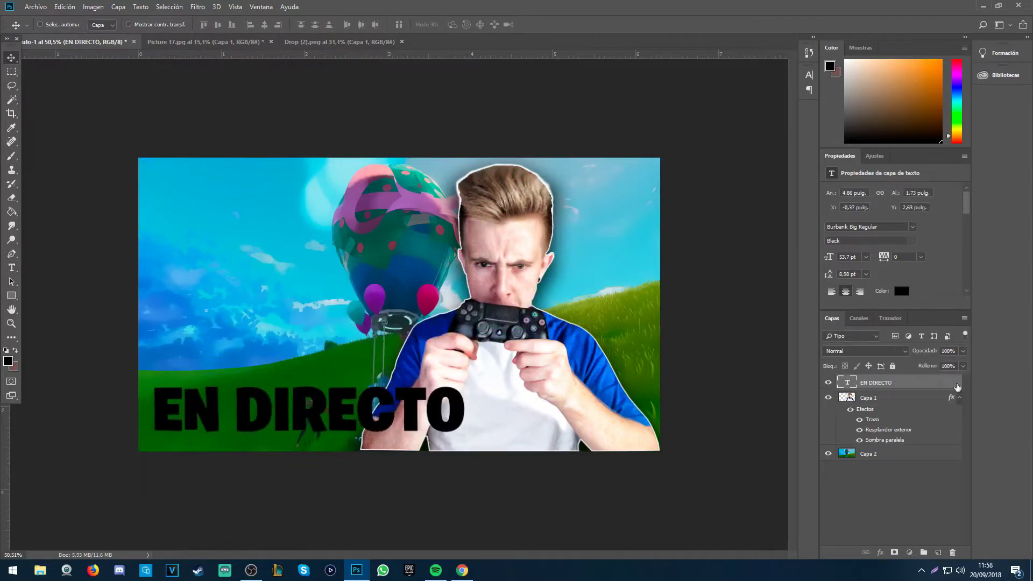
Step: Add a white 3 px inside stroke to the EN DIRECTO text, leaving the colour overlay off
double_click(936, 383)
click(595, 233)
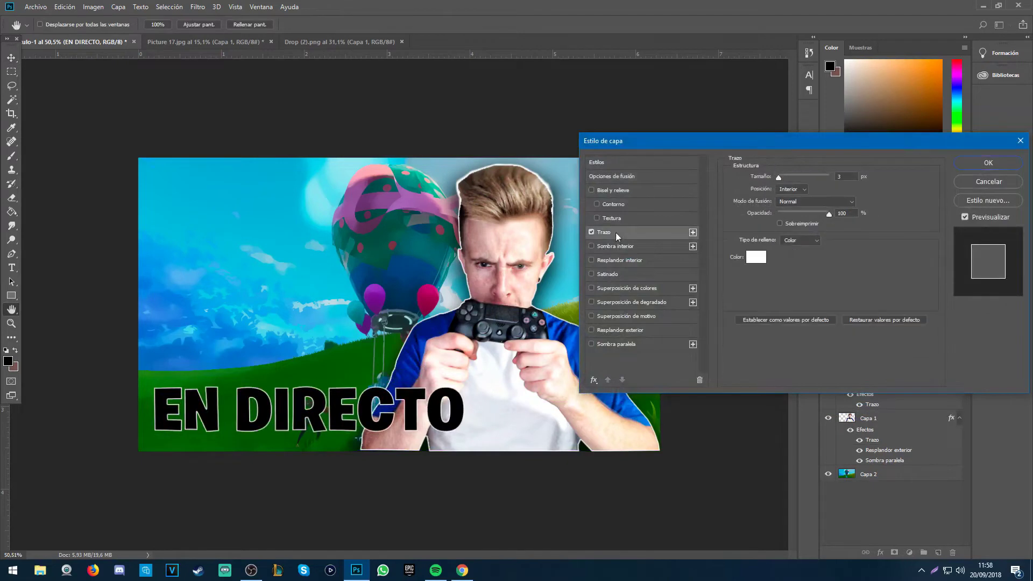
click(592, 288)
click(592, 288)
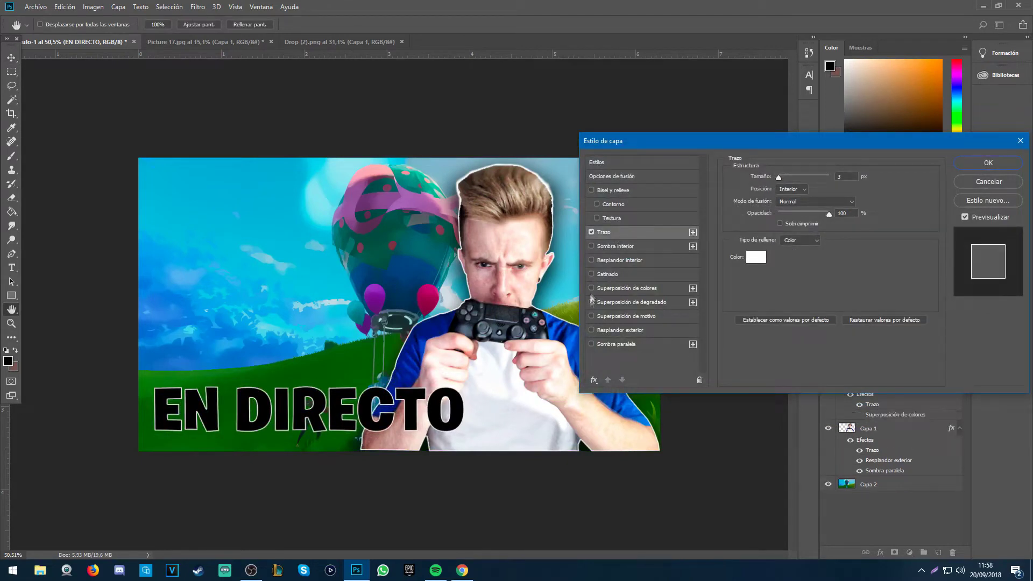
Step: Add a gradient overlay to the text, comparing pink and light-blue presets and settling on the Metal 11 gradient
click(624, 303)
click(813, 203)
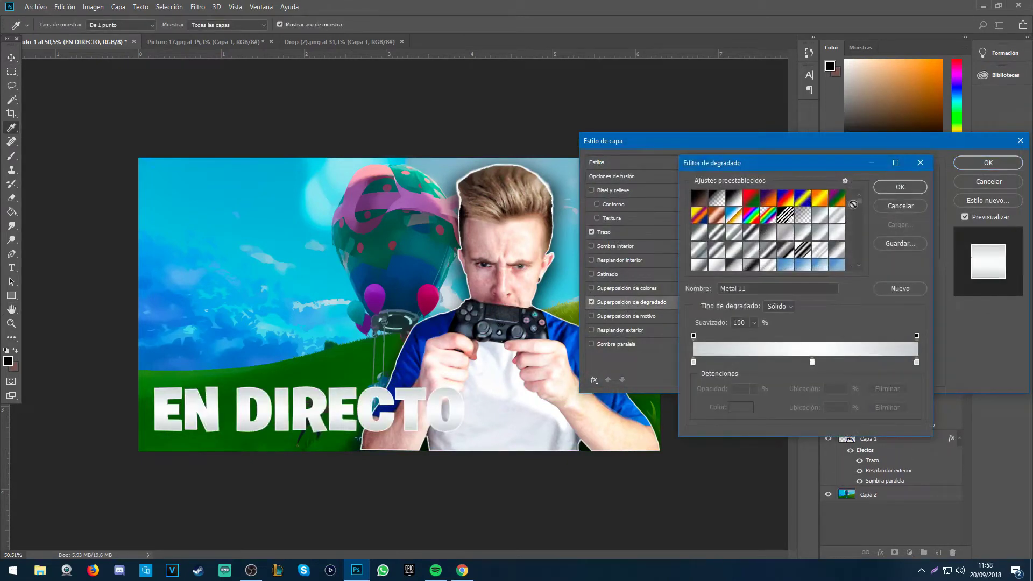
click(860, 220)
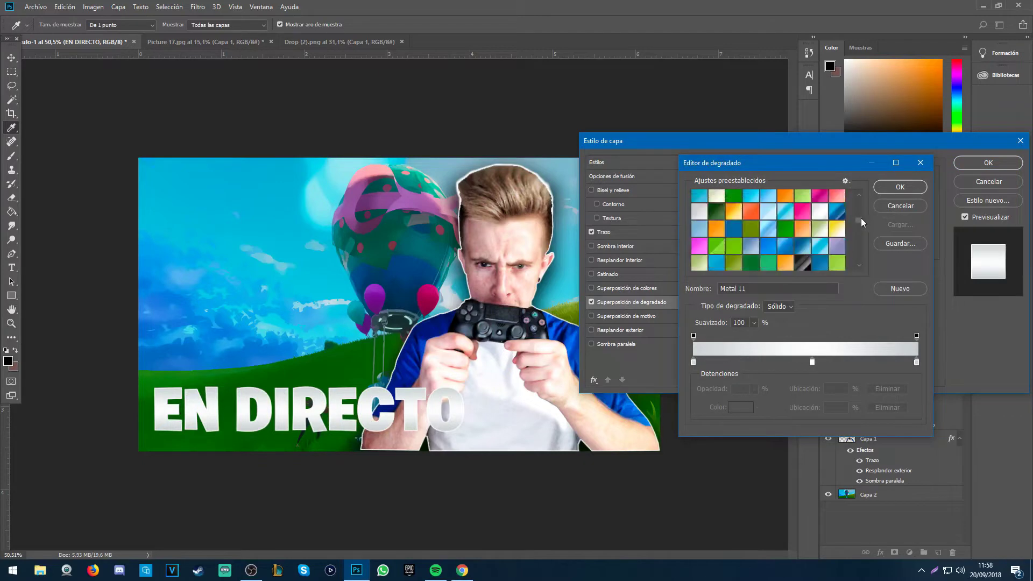
click(827, 262)
click(804, 261)
scroll(799, 245, down, 4)
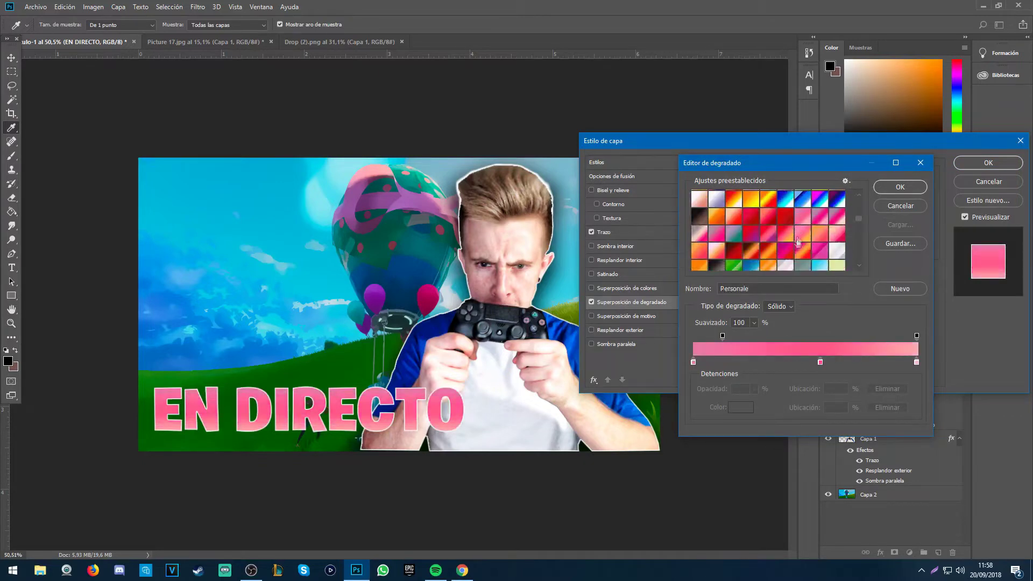
click(819, 242)
scroll(819, 242, down, 1)
scroll(819, 241, down, 3)
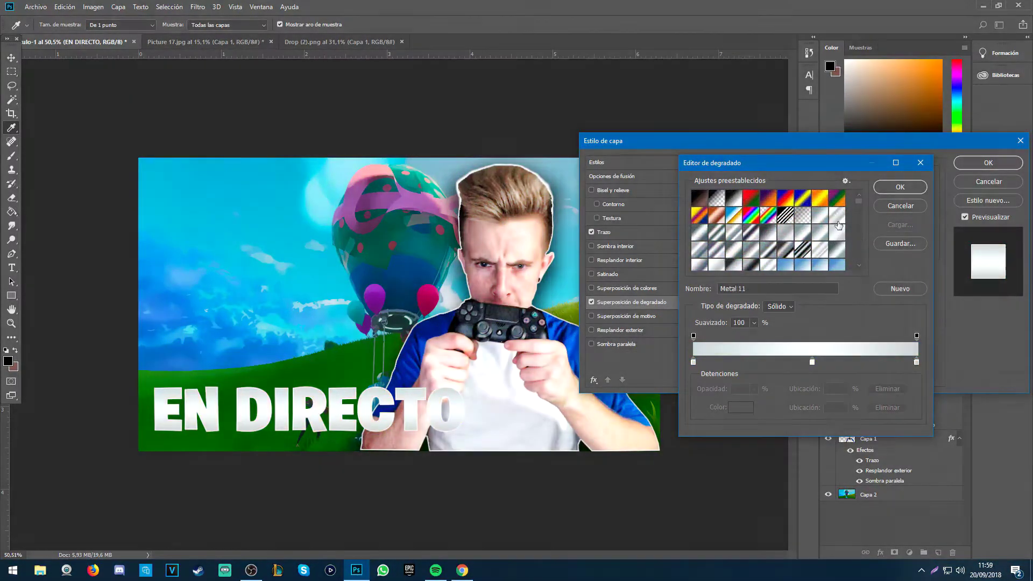
click(837, 232)
click(837, 248)
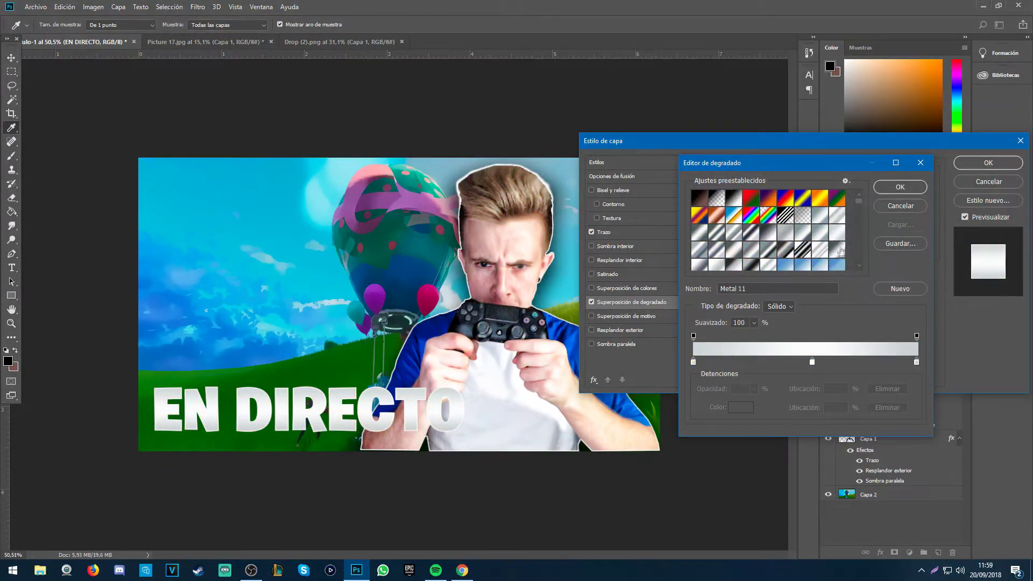
click(896, 186)
Step: Add a drop shadow to the text with a distance of 23 px and a spread of 21%
click(592, 344)
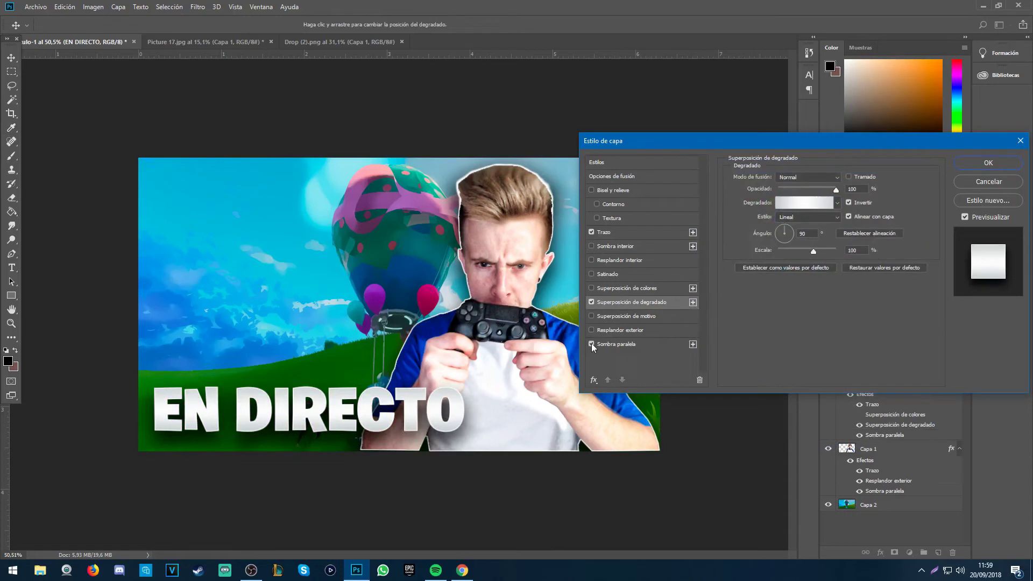
click(613, 344)
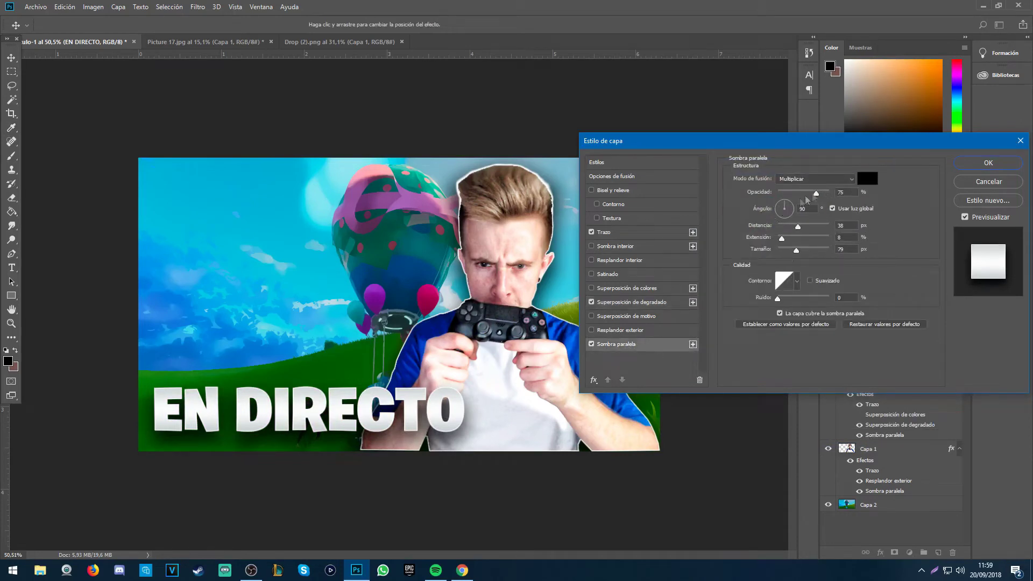
mouse_move(783, 243)
mouse_down()
mouse_move(806, 229)
mouse_move(782, 229)
mouse_move(791, 229)
mouse_up()
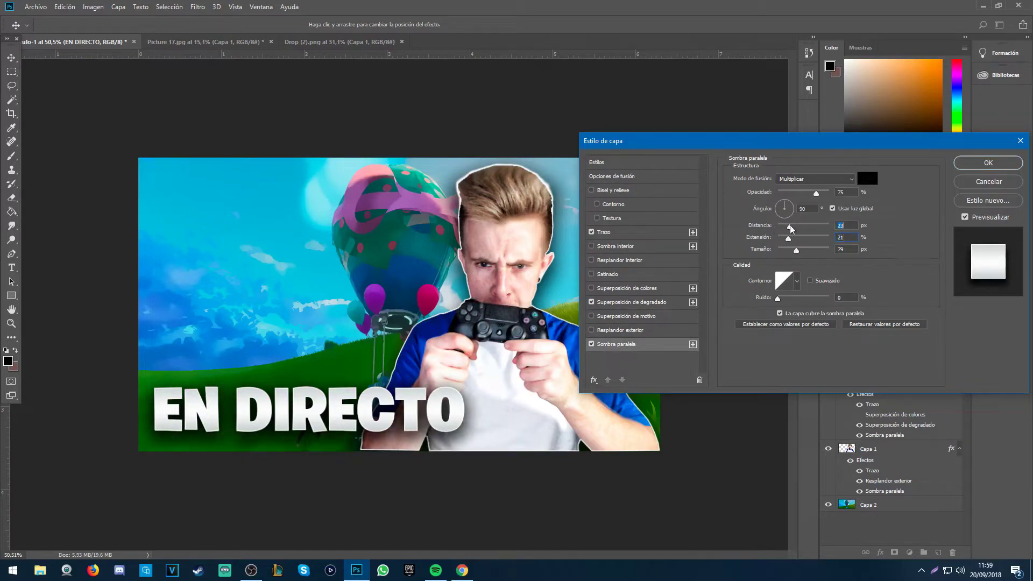
Step: Add an inner glow to the text and set its colour to black
click(591, 260)
click(598, 261)
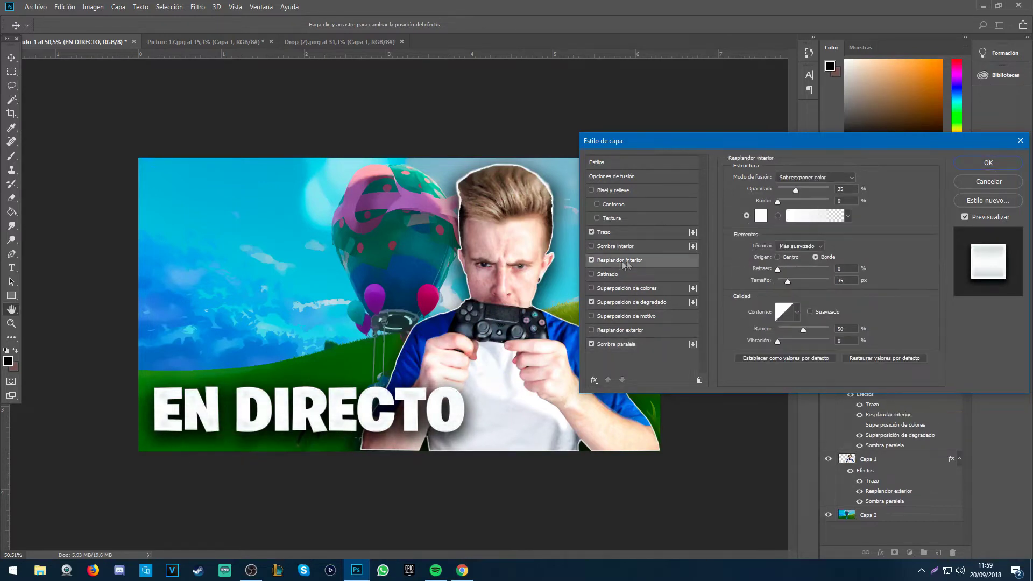
click(787, 217)
drag(761, 231, 774, 341)
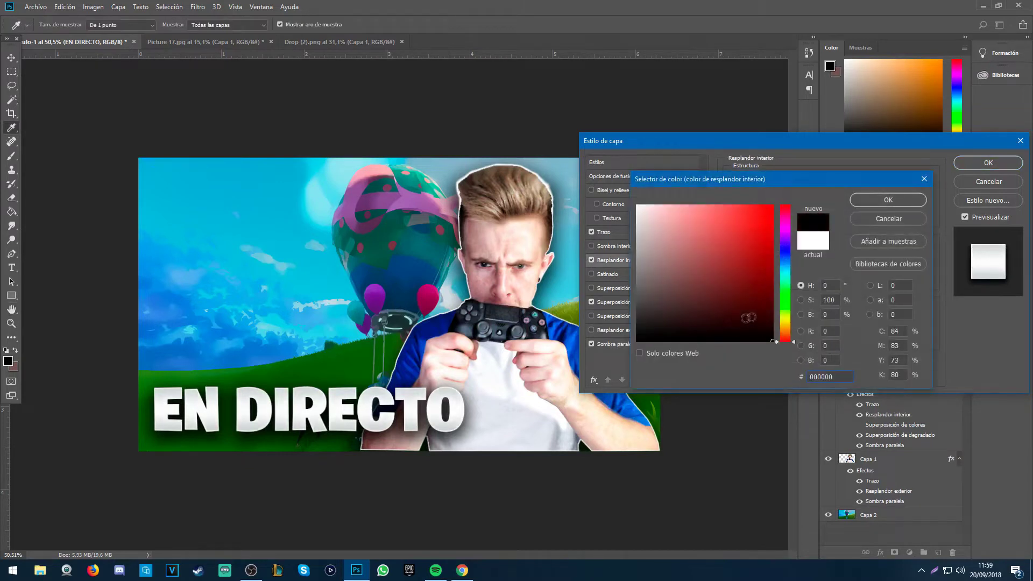
mouse_move(787, 298)
mouse_down()
mouse_move(785, 282)
mouse_move(867, 368)
mouse_up()
click(771, 206)
click(888, 201)
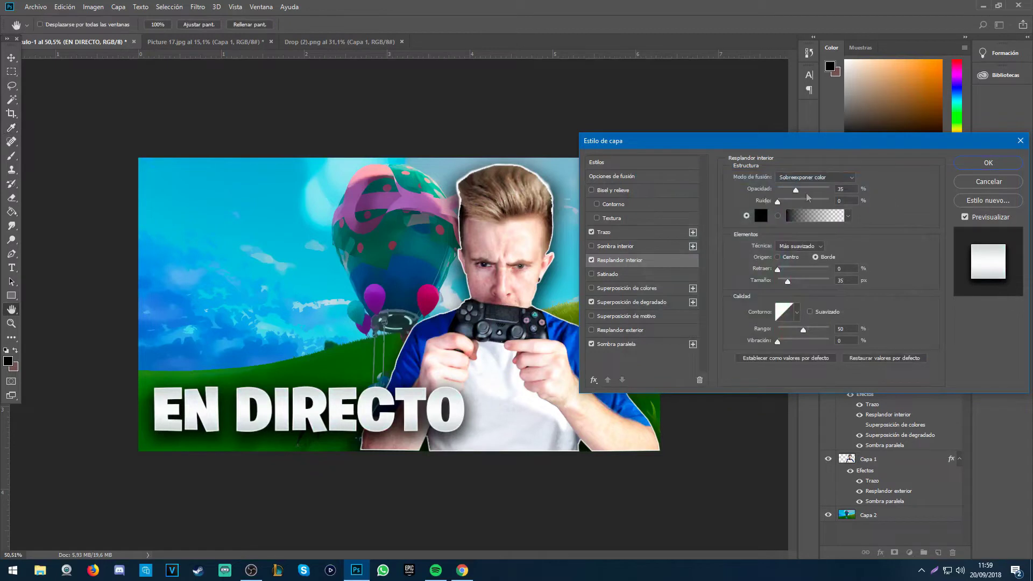
Step: Try a black 1 px outside stroke on the text
click(612, 232)
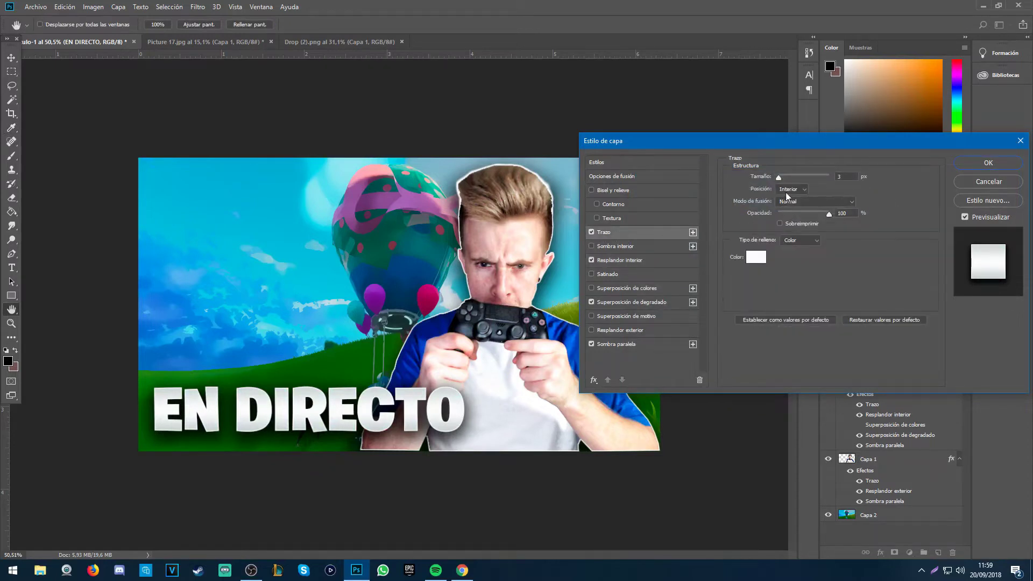
click(753, 260)
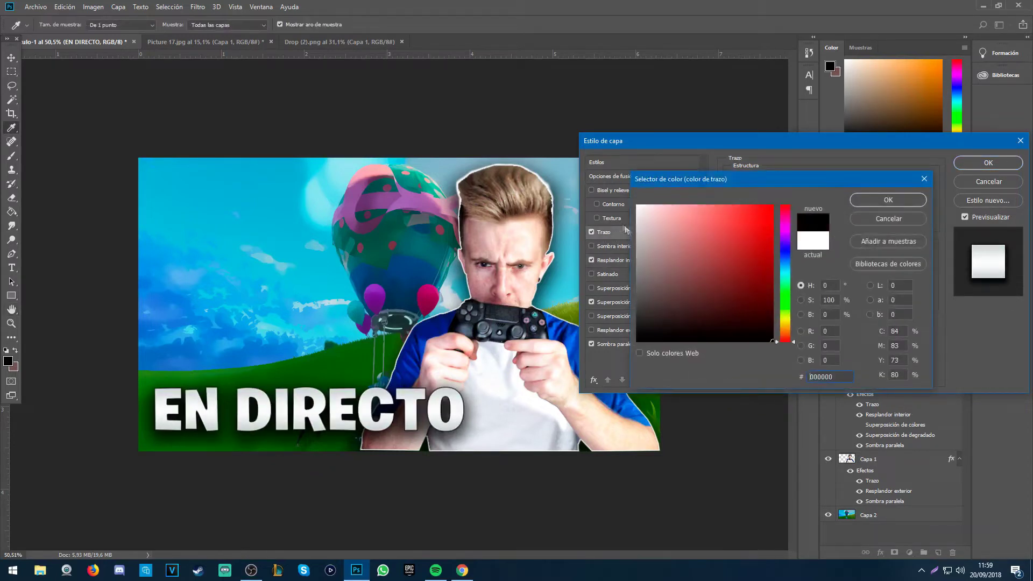
click(637, 205)
click(858, 202)
click(792, 188)
click(788, 197)
drag(778, 177, 777, 177)
click(755, 256)
click(855, 201)
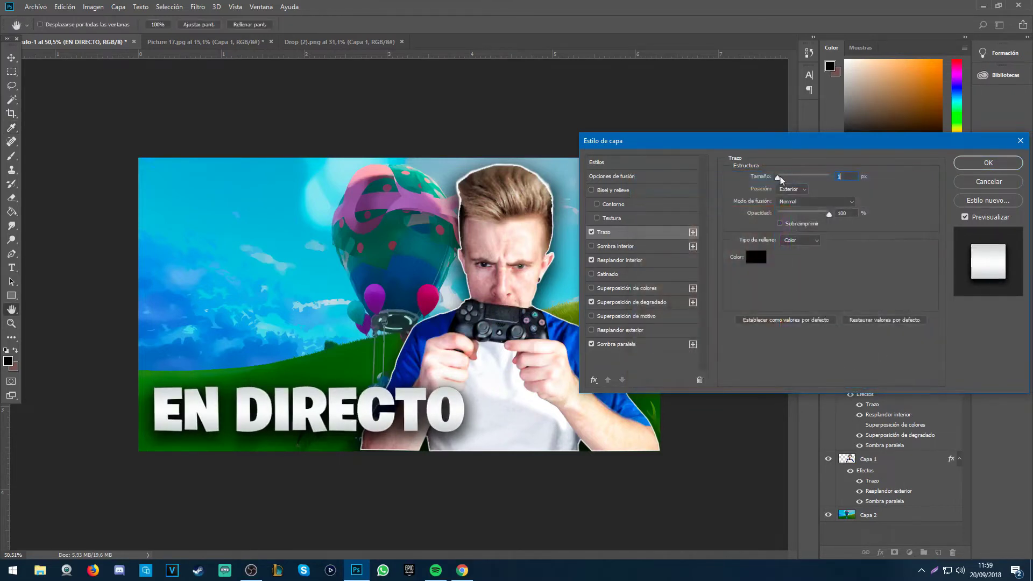
Step: Set the text stroke to 5 px and position it inside the letters
mouse_move(780, 179)
mouse_down()
mouse_move(865, 180)
mouse_move(779, 182)
mouse_up()
click(781, 187)
click(786, 206)
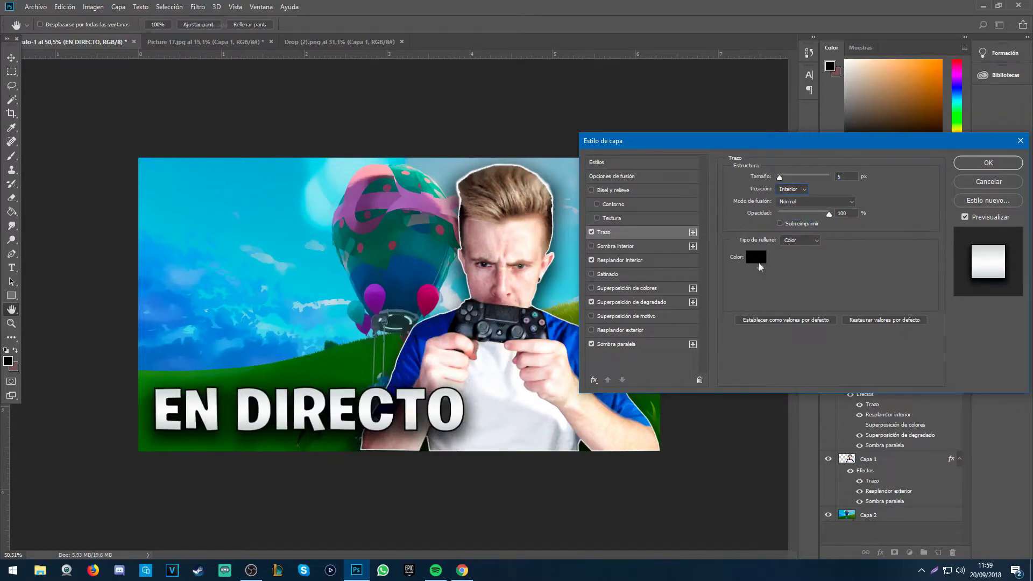
Step: Set the text stroke's colour to light grey
click(758, 261)
drag(666, 225, 637, 205)
click(872, 203)
click(756, 258)
click(637, 231)
click(637, 238)
click(887, 198)
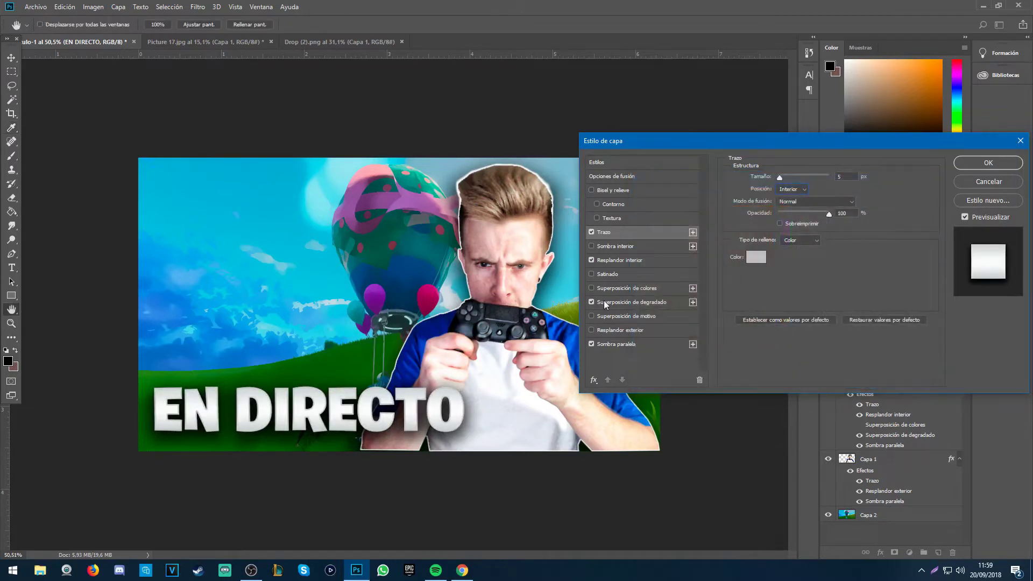
Step: Add an inner shadow to the text with distance 8 px, choke 2% and size 32 px, and apply the layer style
click(591, 246)
click(617, 247)
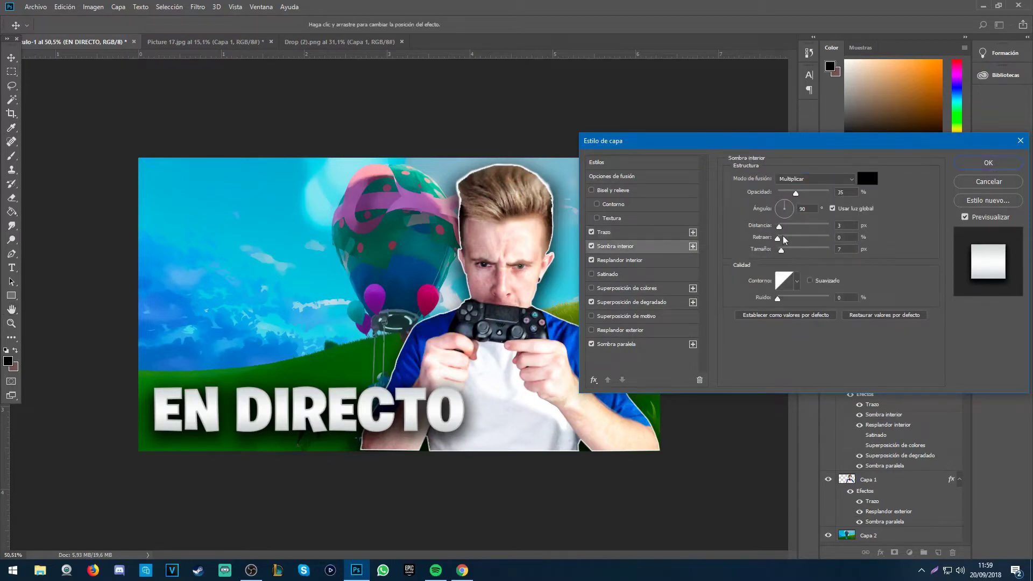
drag(783, 226, 785, 228)
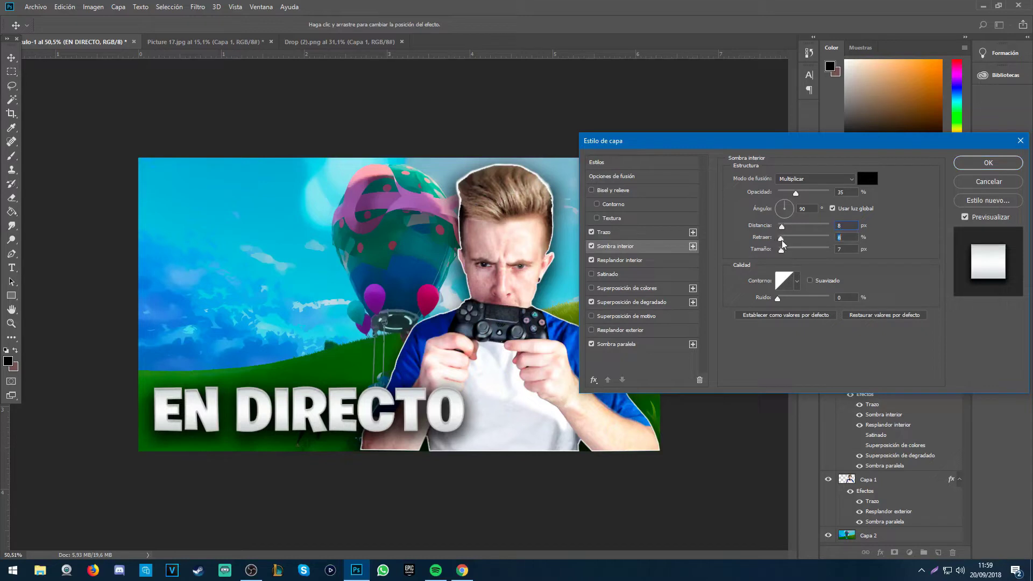
drag(783, 255, 789, 254)
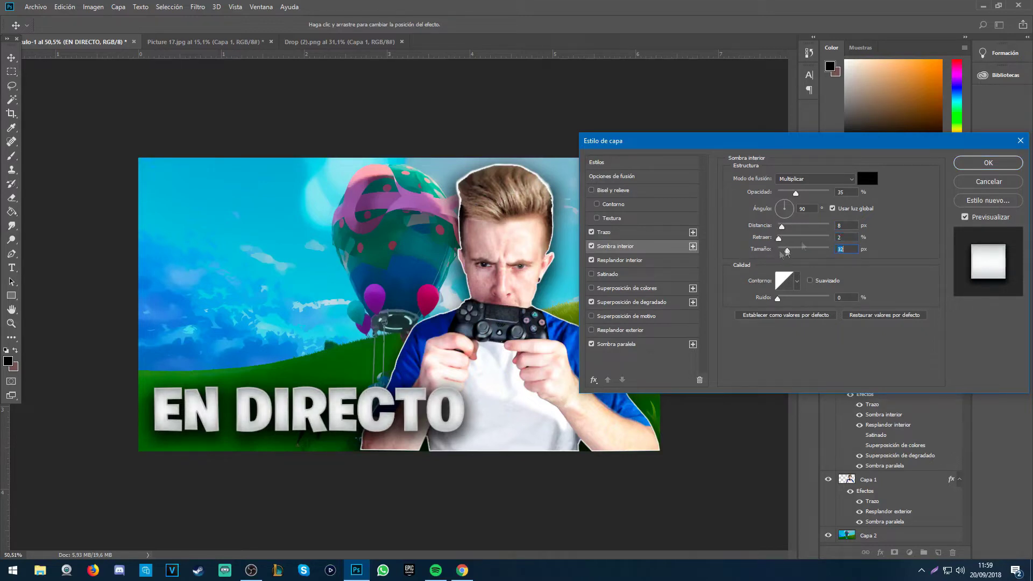
click(984, 163)
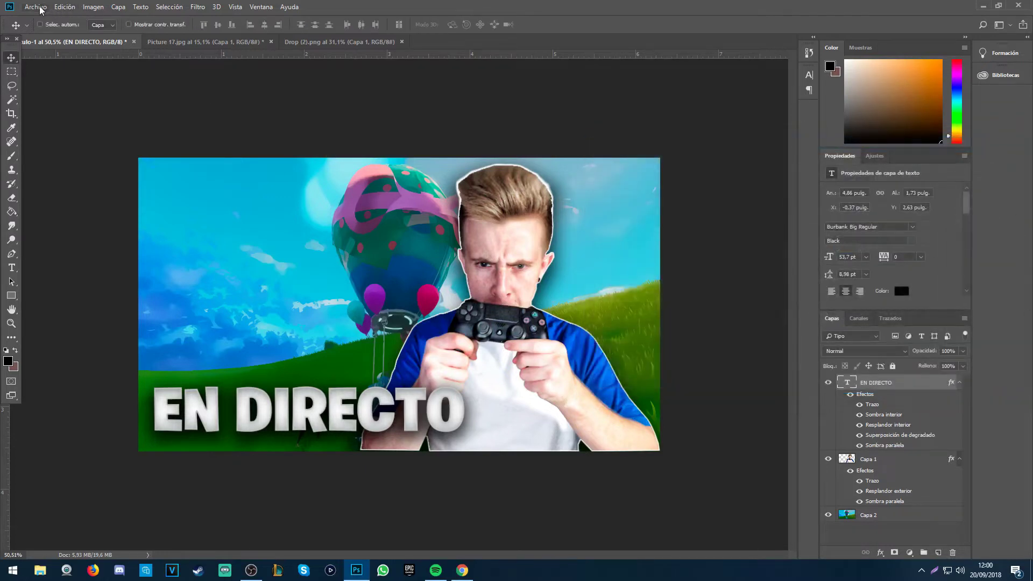
Step: Nudge the title up slightly and open FX (2).png from the pack's Effects folder, leaving its colours unmanaged
mouse_move(314, 421)
mouse_down()
mouse_move(312, 332)
mouse_move(301, 426)
mouse_move(313, 427)
mouse_up()
click(34, 7)
click(59, 37)
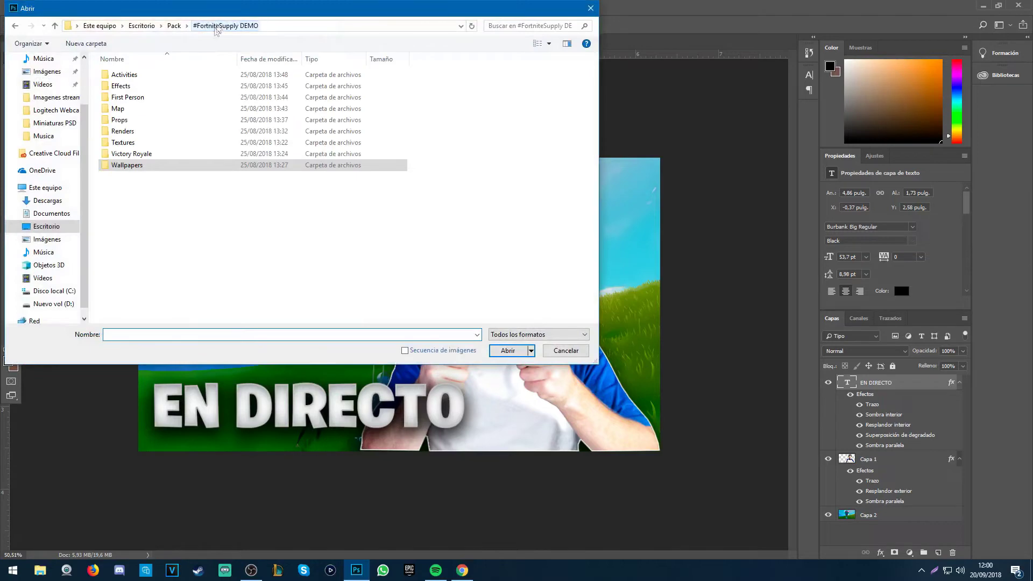
double_click(151, 87)
double_click(188, 87)
click(587, 254)
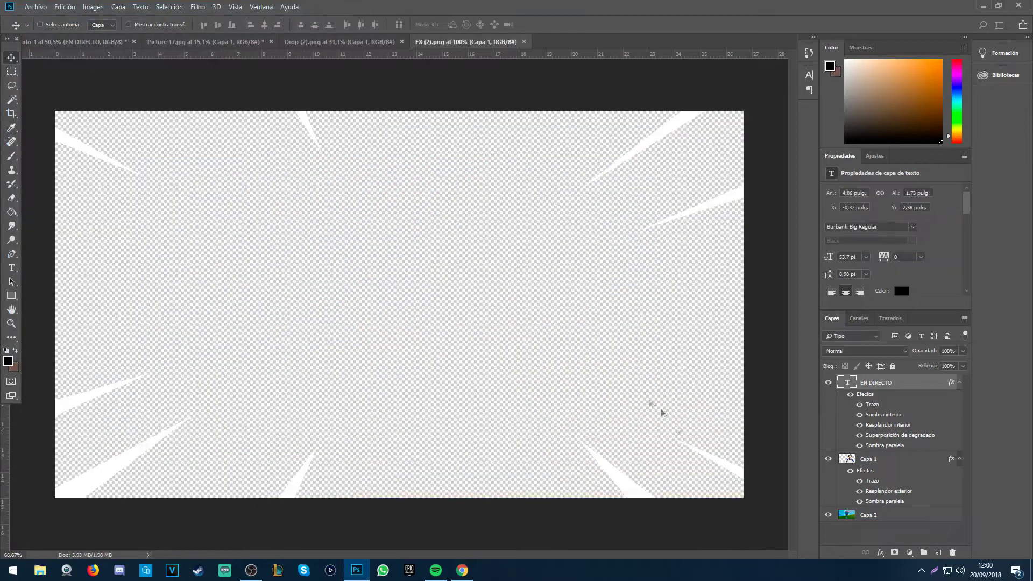
Step: Copy the whole white streaks image and paste it into the thumbnail as a new layer
scroll(470, 324, down, 3)
click(11, 72)
key(ctrl+a)
drag(258, 76, 381, 217)
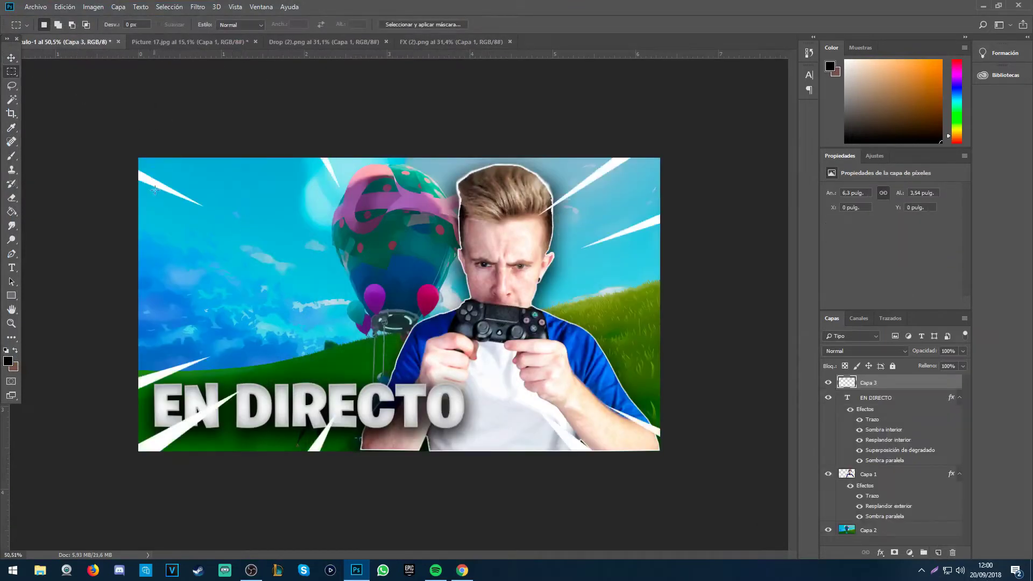
Step: Enlarge the streaks layer to about 7.94 × 4.58 inches so it extends beyond the canvas edges
click(12, 58)
key(ctrl+t)
drag(139, 452, 83, 489)
drag(661, 490, 672, 495)
drag(673, 159, 740, 117)
key(Return)
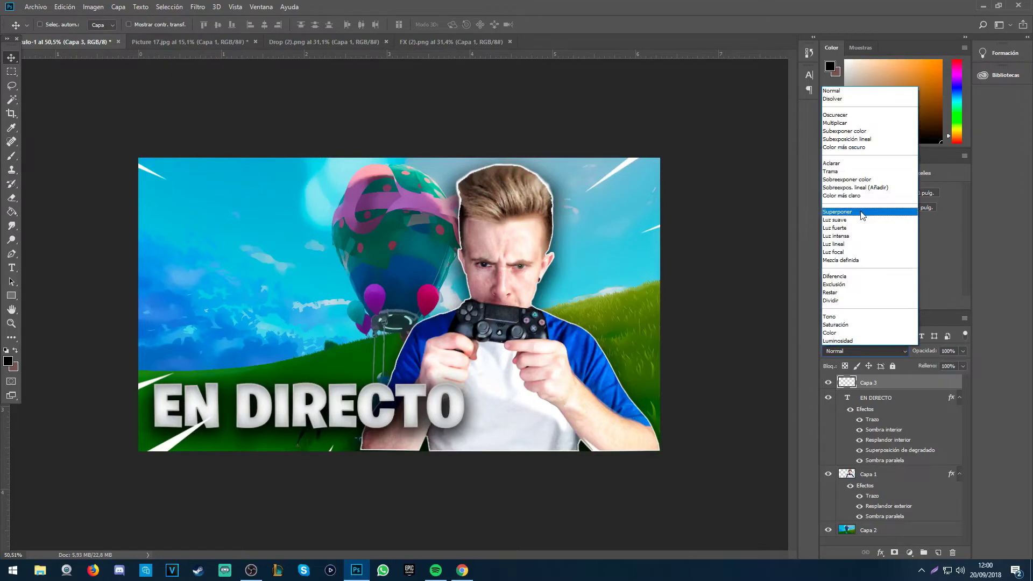
Step: Set the streaks layer's blend mode to Superponer and move it directly above the wallpaper layer
click(839, 211)
drag(869, 383, 869, 521)
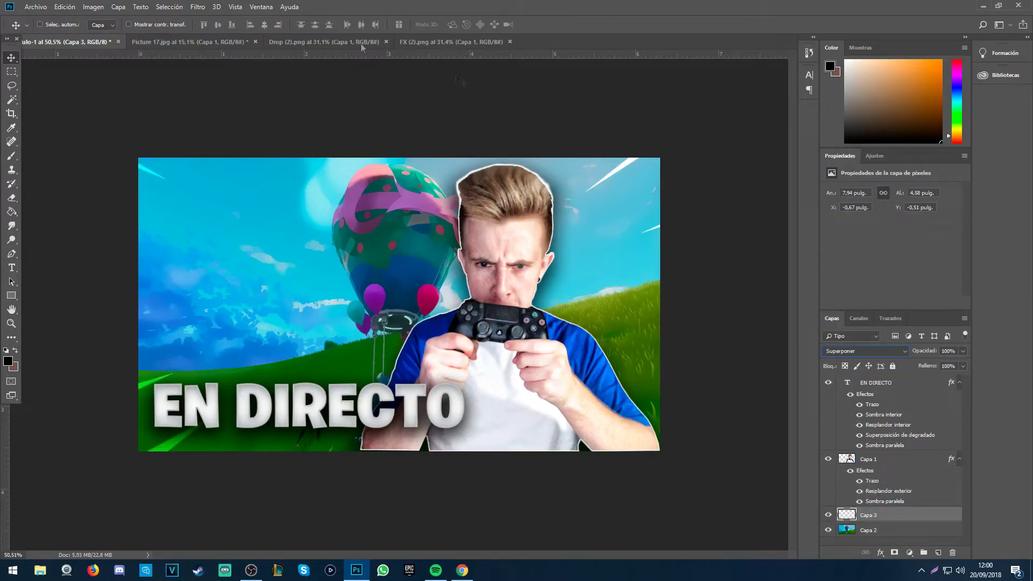
Step: Open FNLOGOS (6).png from the Fortnite Logos folder inside Renders, leaving its colours unmanaged
click(26, 6)
click(47, 30)
click(229, 28)
click(135, 154)
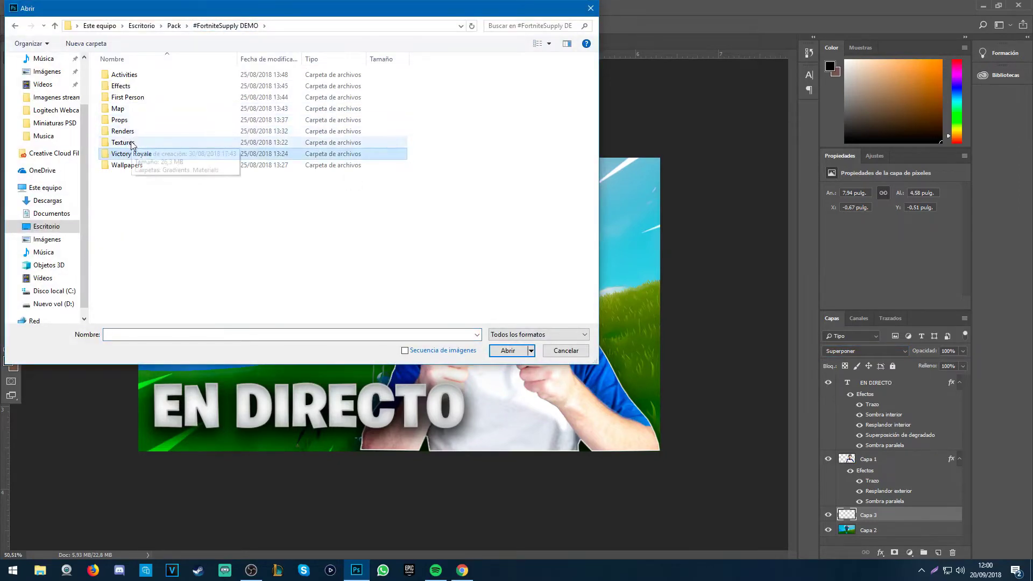
click(127, 142)
double_click(143, 131)
double_click(129, 120)
double_click(314, 86)
click(583, 257)
click(33, 6)
click(47, 25)
double_click(184, 88)
click(576, 256)
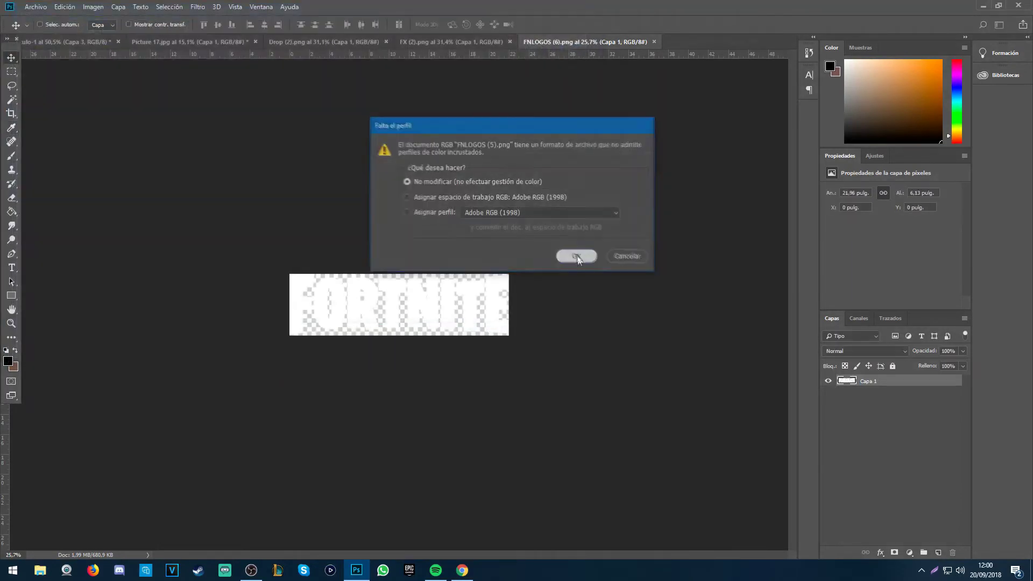
click(767, 42)
Step: Copy the white Fortnite logo and paste it into the thumbnail as a new layer
click(11, 72)
drag(131, 198, 880, 404)
key(ctrl+c)
click(64, 41)
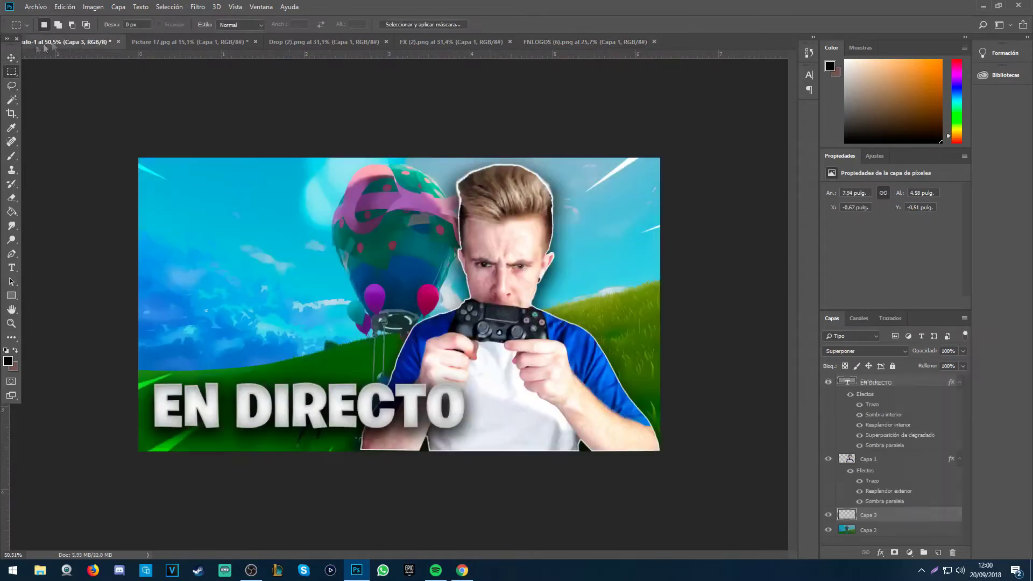
key(ctrl+v)
Step: Shrink the Fortnite logo to about 0.34 × 0.1 inches and place it in the thumbnail's upper-left corner
key(ctrl+t)
drag(614, 363, 230, 262)
key(Return)
key(ctrl+t)
key(ctrl+0)
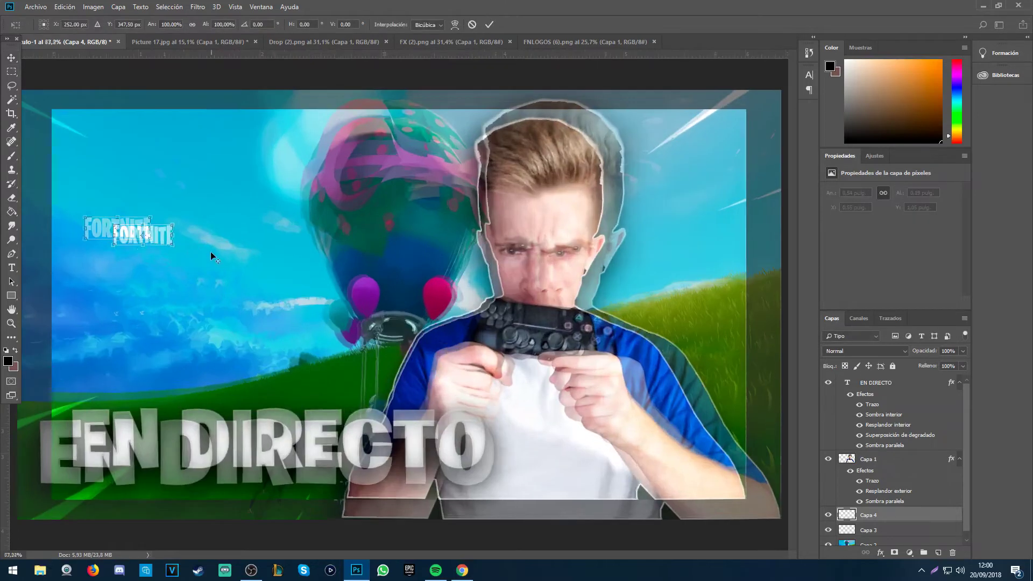
drag(150, 238, 126, 229)
key(Return)
scroll(143, 232, down, 4)
drag(200, 253, 174, 176)
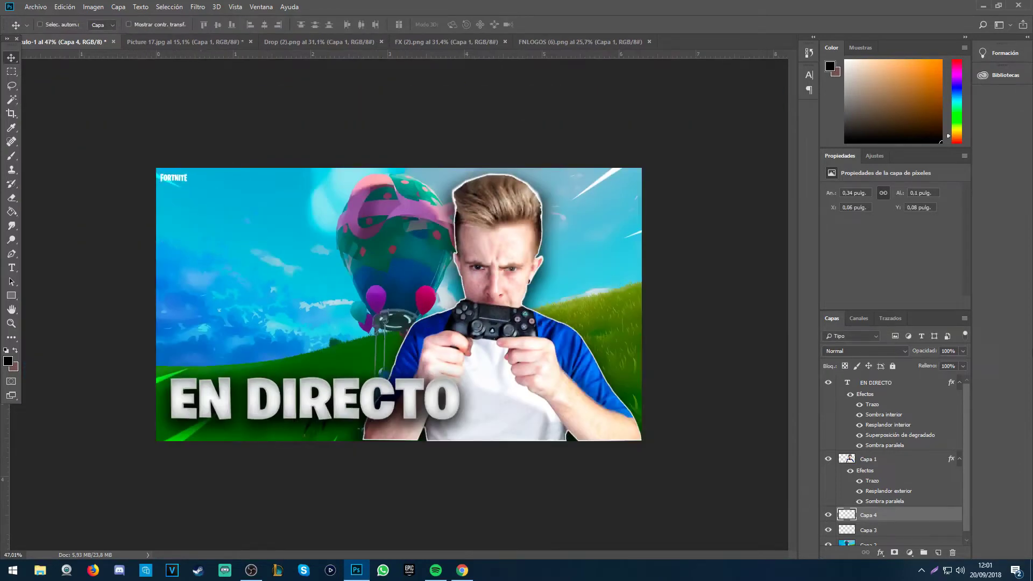
Step: Open the logo layer's style settings and enable an inner glow
double_click(953, 515)
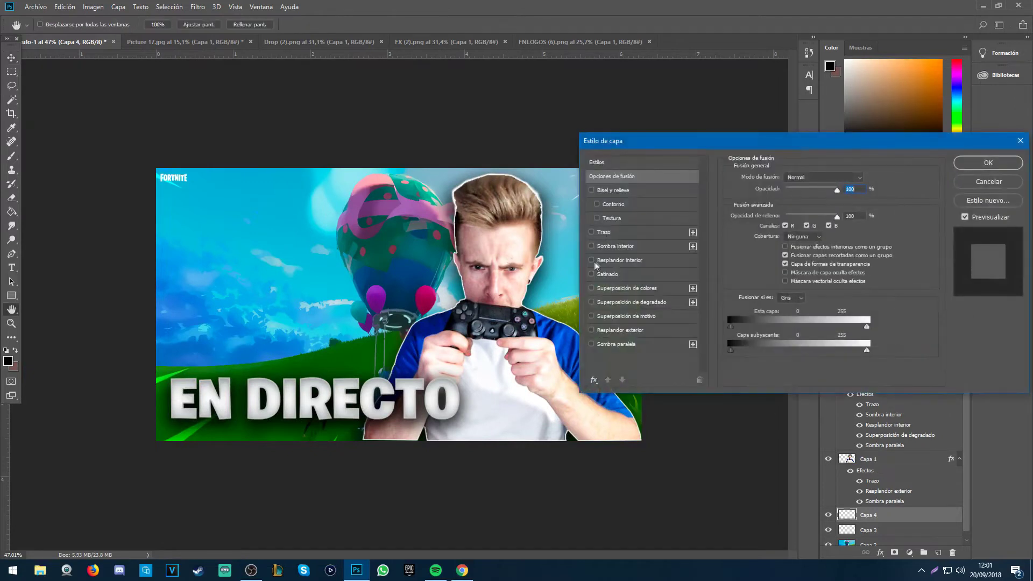
click(592, 261)
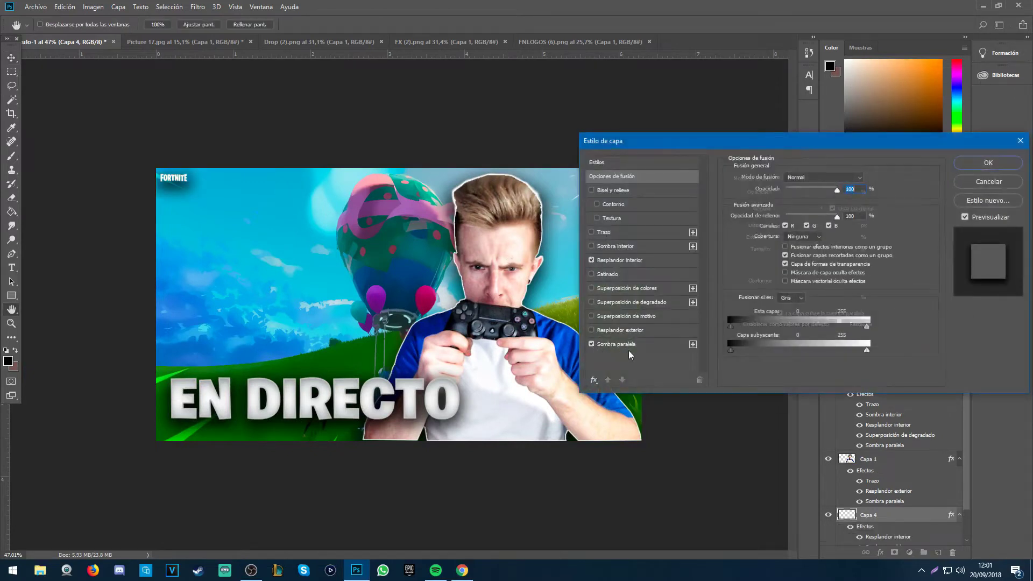
Step: Try a drop shadow with distance 7 px and spread 20% on the logo
click(592, 344)
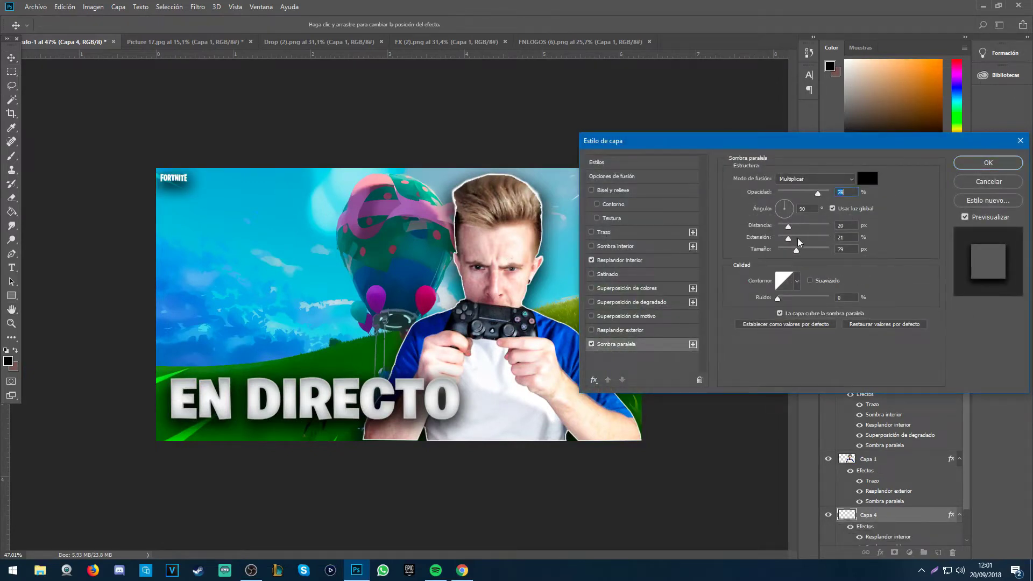
mouse_move(794, 230)
mouse_down()
mouse_move(785, 233)
mouse_move(798, 242)
mouse_move(789, 241)
mouse_up()
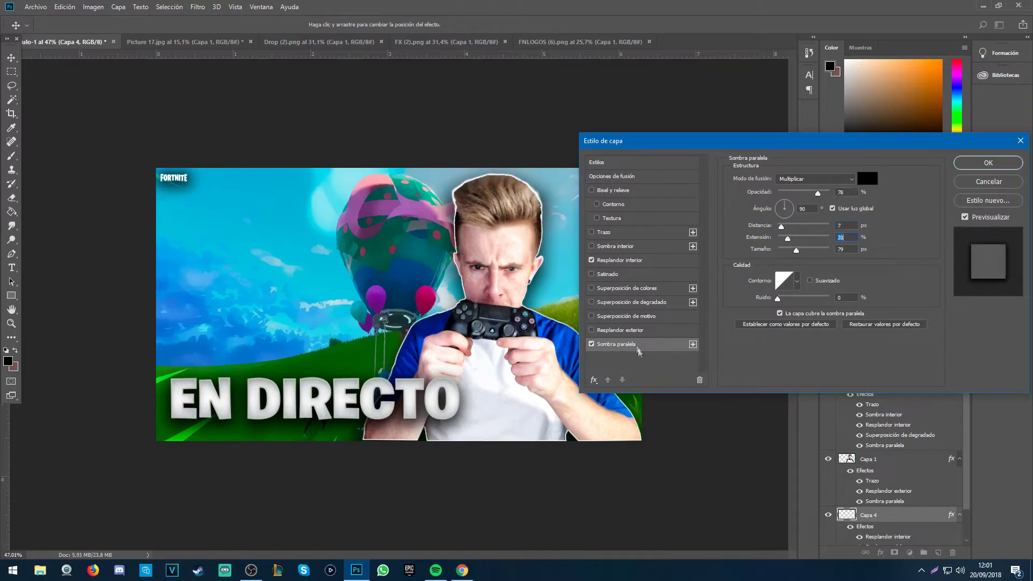
click(591, 344)
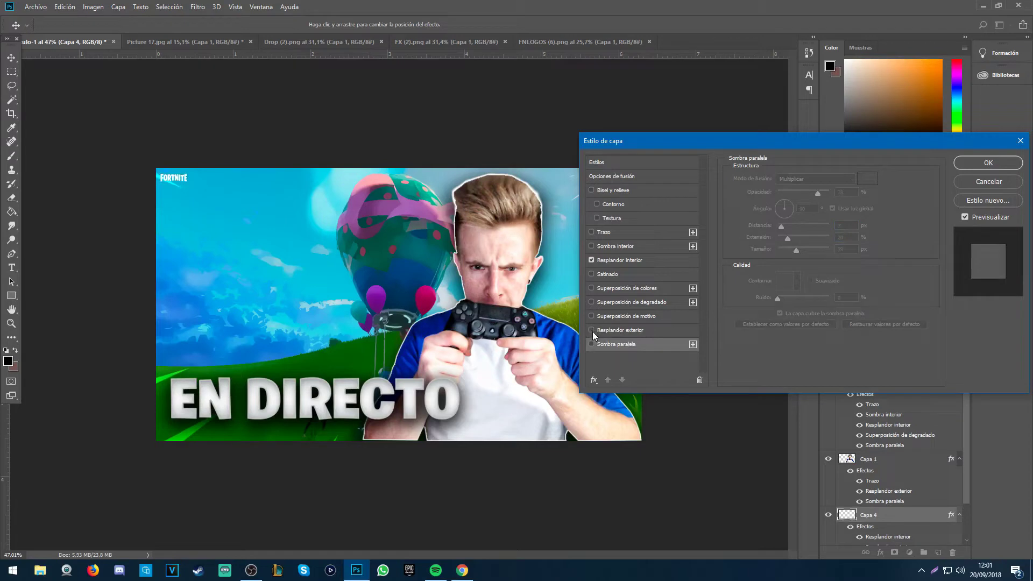
Step: Try an outer glow and the pattern and colour overlays on the logo
click(594, 331)
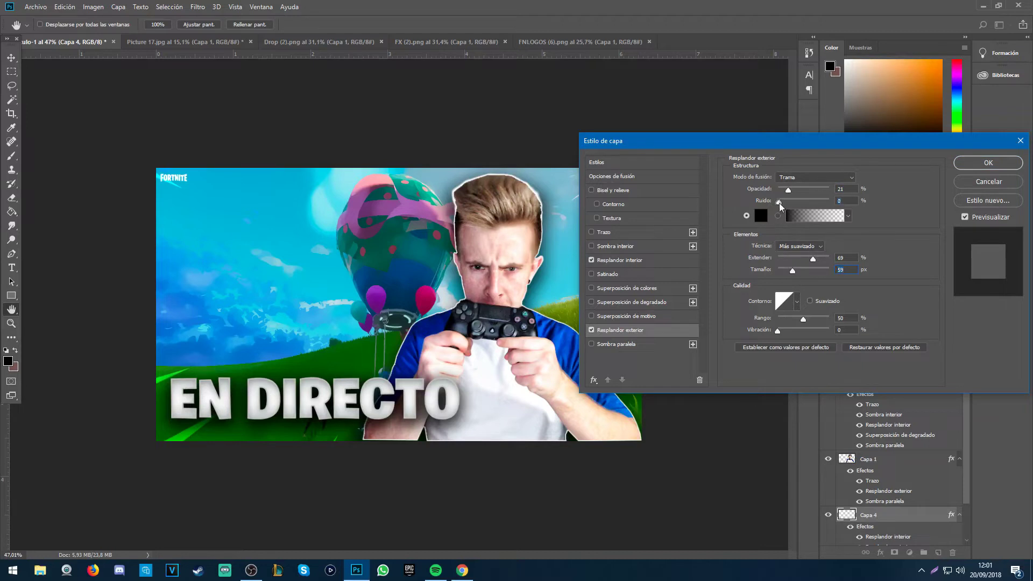
click(591, 330)
click(591, 317)
click(591, 316)
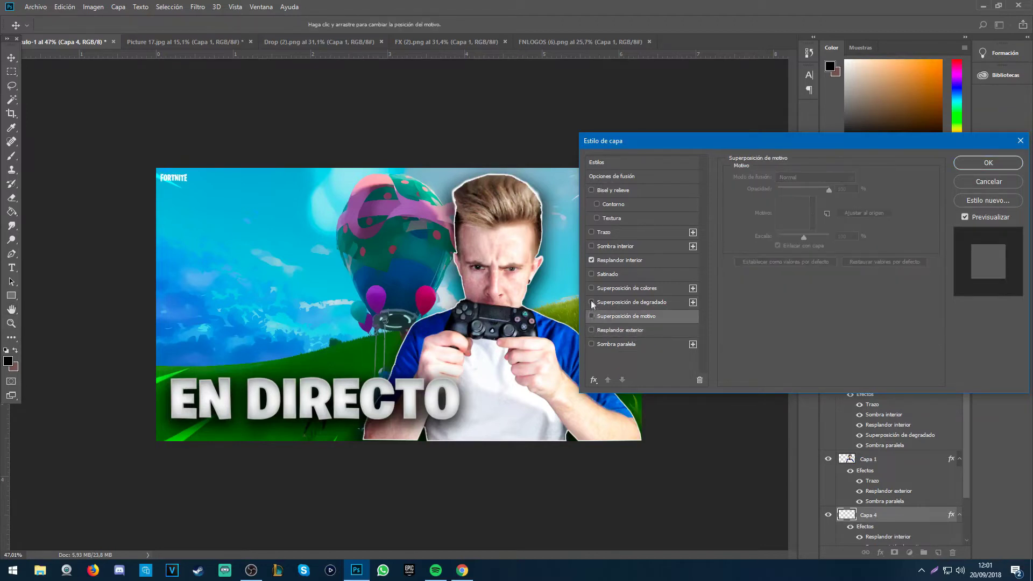
click(591, 289)
click(590, 293)
Step: Add the light grey gradient overlay and a 5 px stroke positioned outside the logo
click(591, 302)
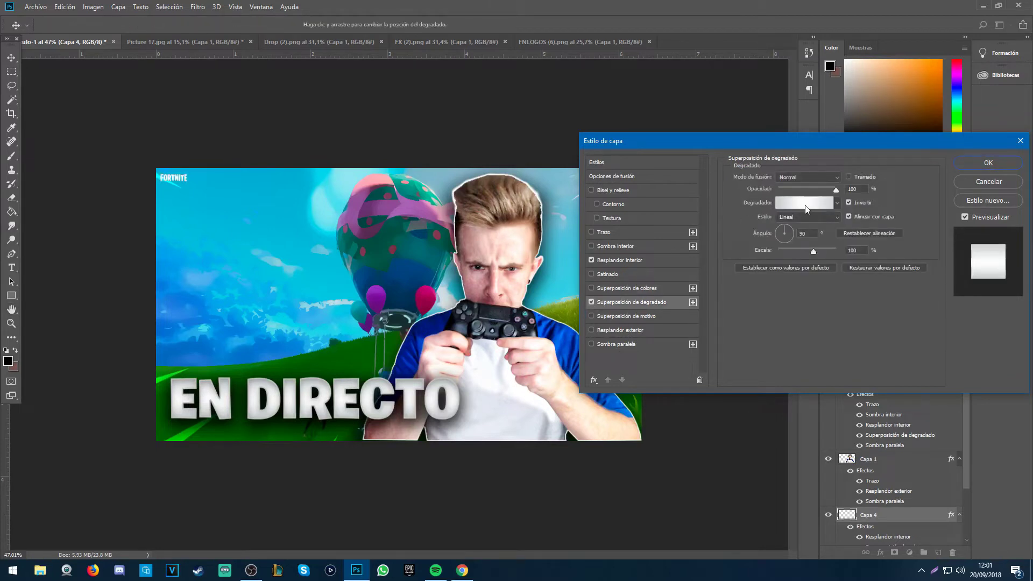
click(604, 233)
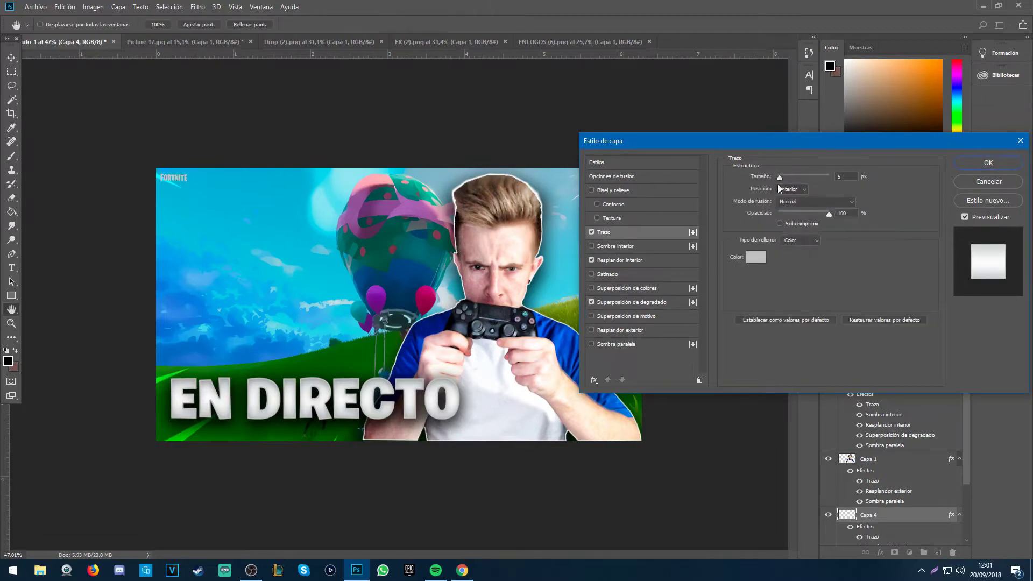
click(791, 189)
click(788, 200)
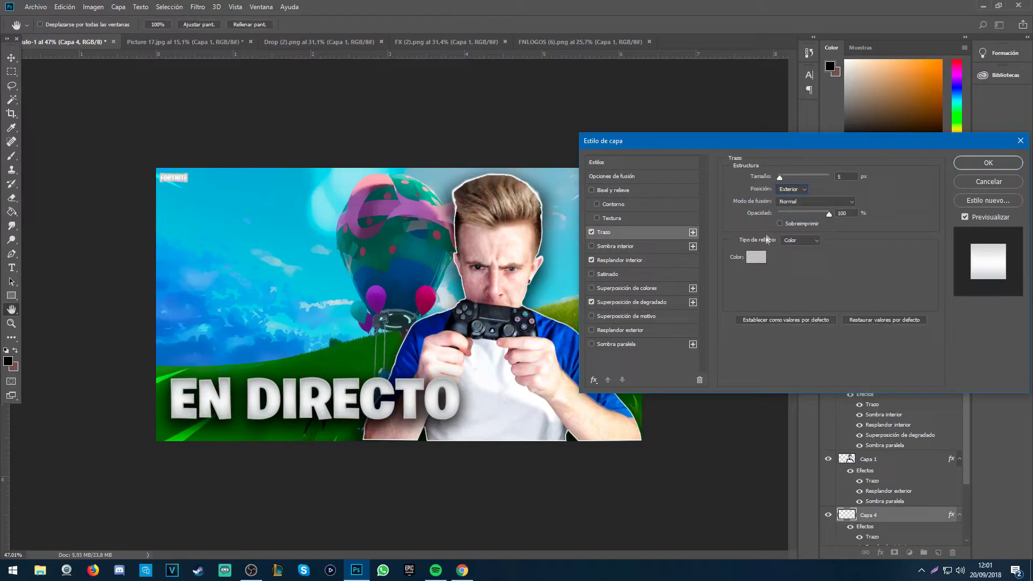
Step: Set the logo stroke's colour to black and apply the layer style
click(756, 257)
click(861, 201)
click(1018, 164)
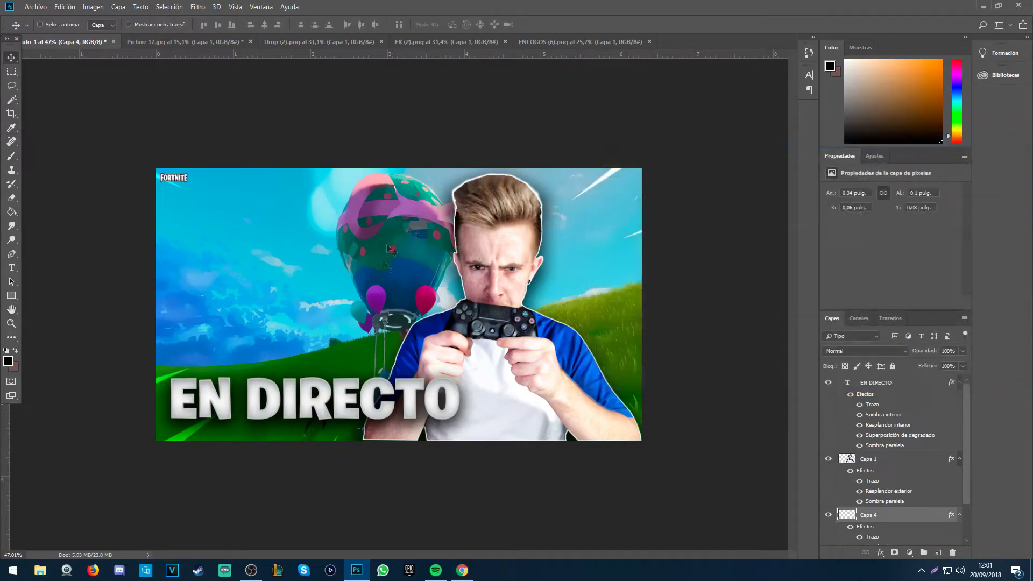
Step: Open the pink bear skin (6).png from the Skins folder inside Renders, keeping its embedded colour profile
click(35, 7)
click(40, 25)
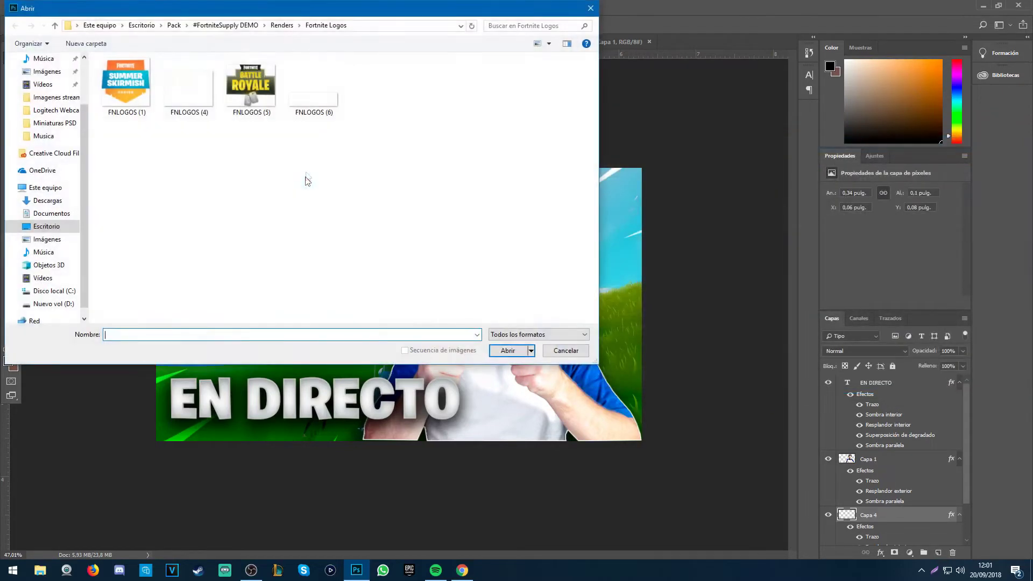
click(281, 26)
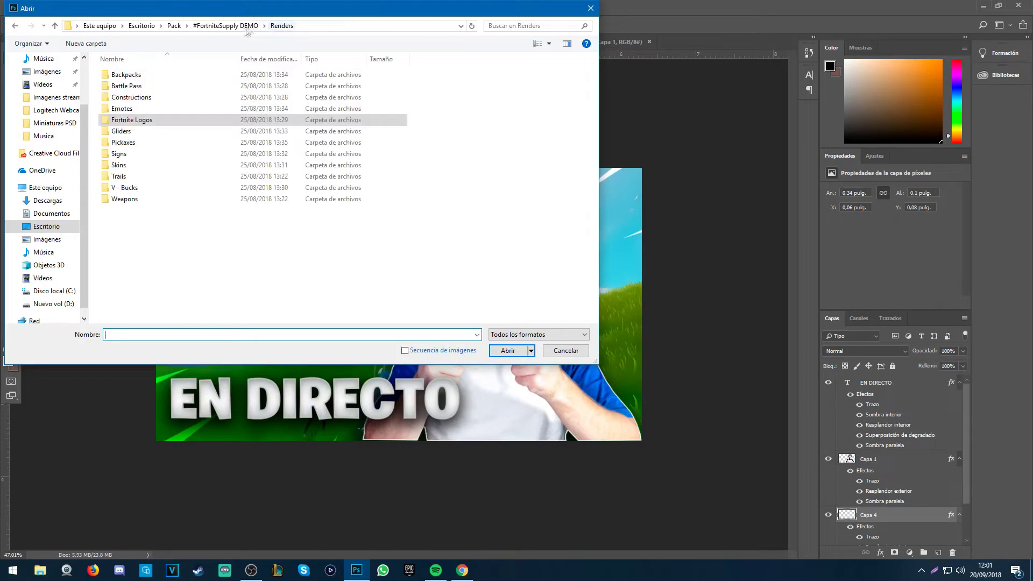
double_click(131, 165)
scroll(318, 167, down, 4)
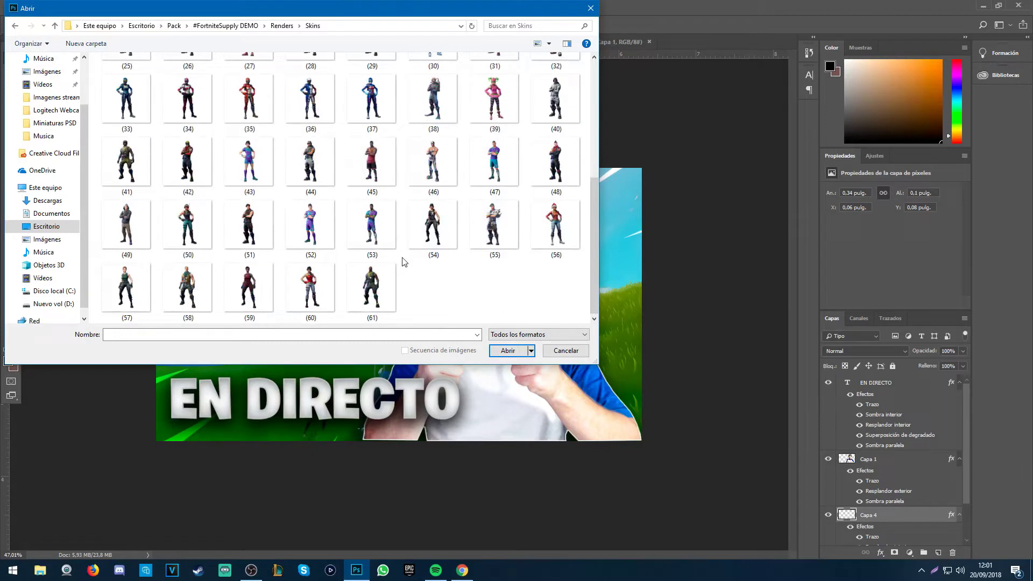
scroll(153, 255, up, 3)
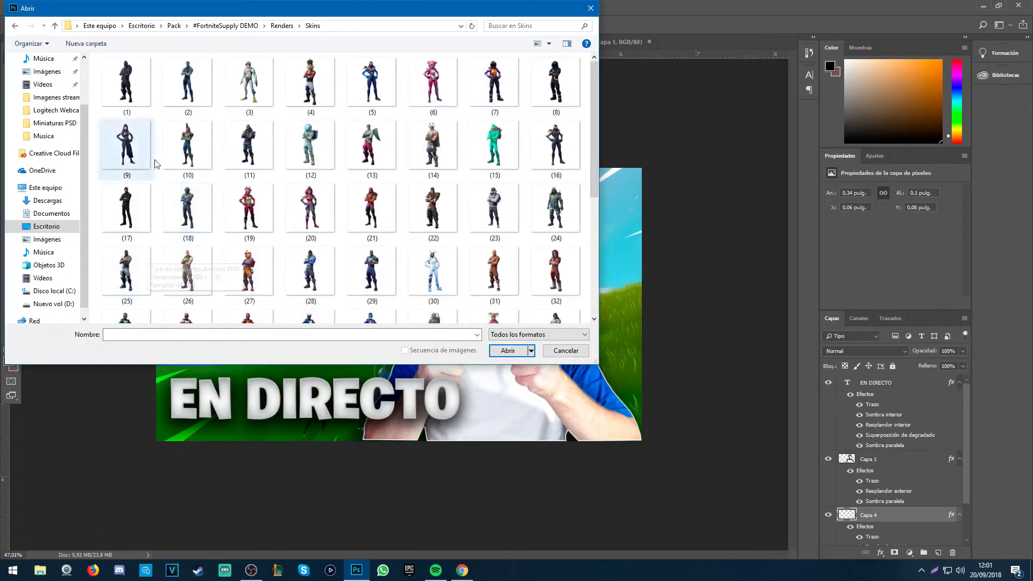
click(379, 159)
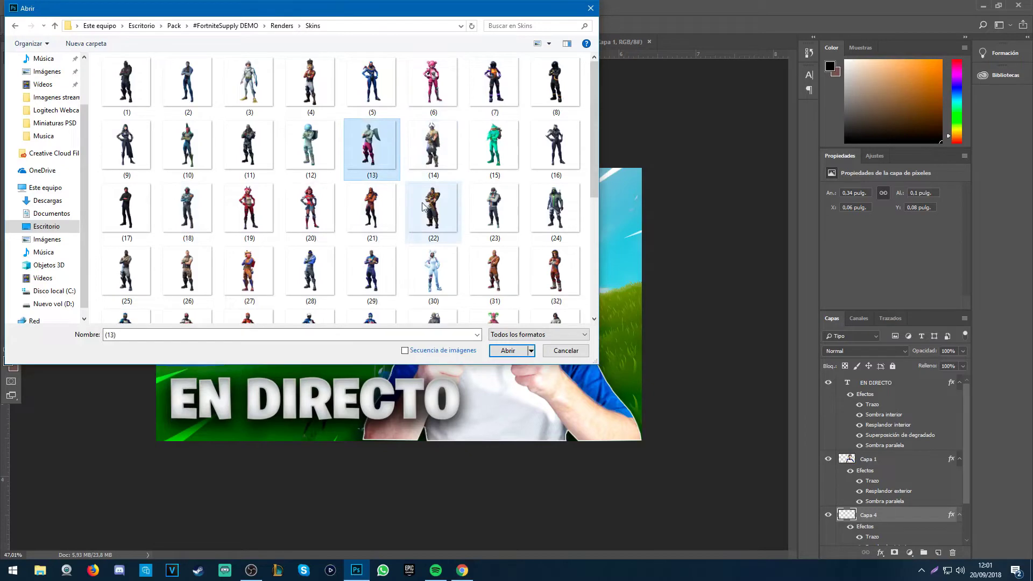
double_click(433, 86)
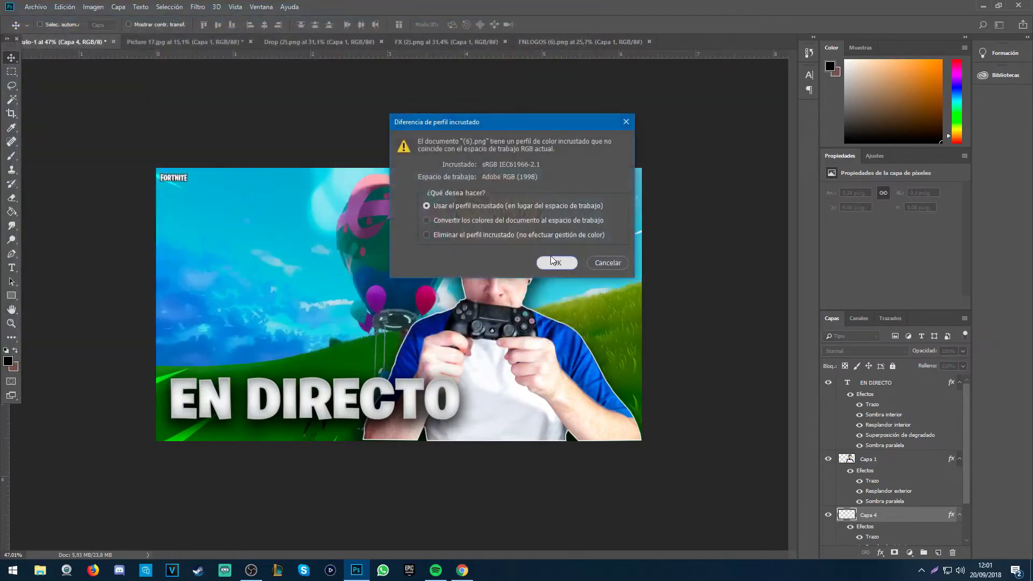
click(556, 262)
Step: Copy the whole pink bear image and paste it into the thumbnail, converting its colours to preserve their appearance
scroll(495, 288, down, 2)
key(m)
key(ctrl+a)
key(ctrl+c)
click(762, 42)
key(ctrl+v)
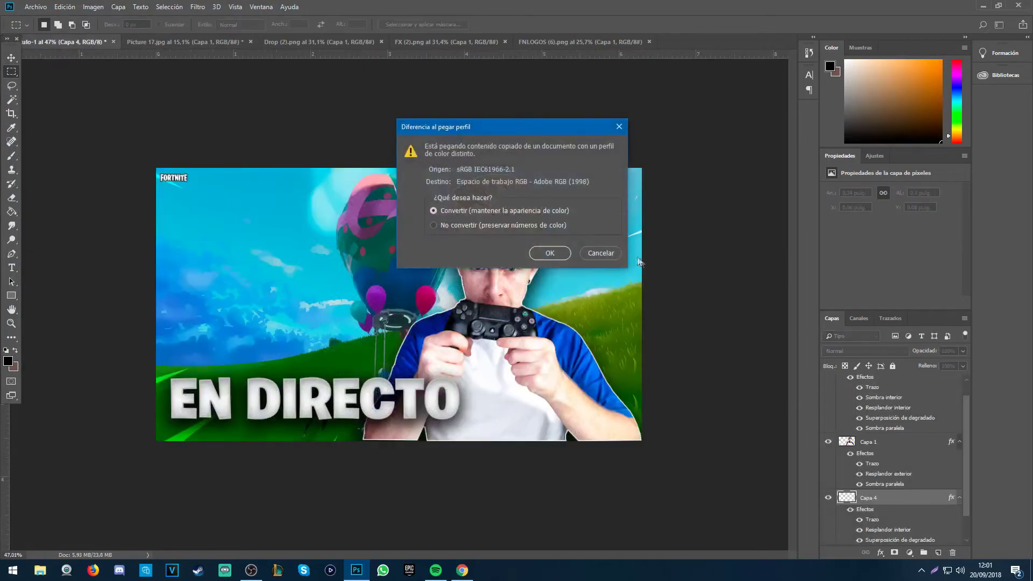
click(556, 256)
Step: Enlarge the pink bear to about 2.39 × 5.41 inches and position it along the thumbnail's left side
key(ctrl+t)
scroll(450, 442, down, 3)
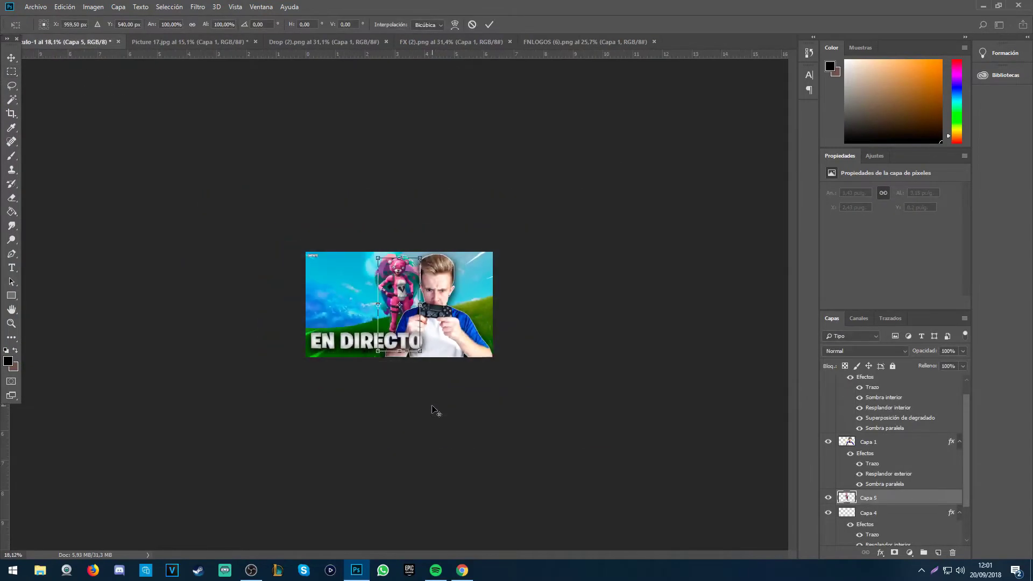
drag(421, 351, 508, 502)
drag(444, 373, 373, 360)
drag(439, 490, 398, 401)
key(Return)
key(ctrl+0)
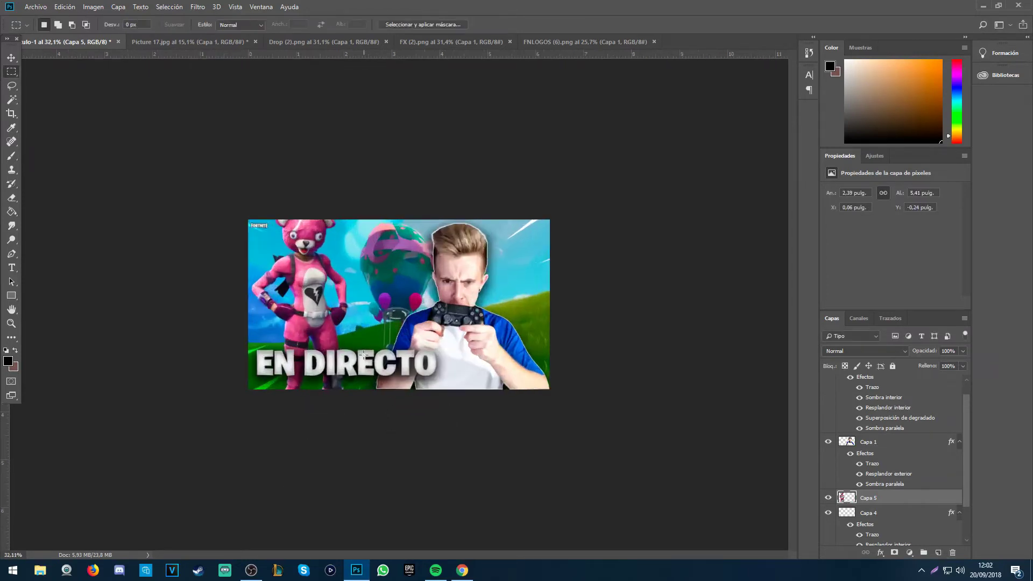
click(11, 57)
mouse_move(293, 234)
mouse_down()
mouse_move(320, 253)
mouse_move(301, 257)
mouse_move(291, 237)
mouse_move(284, 246)
mouse_up()
Step: Open the winged skin (13).png from the Skins folder, keeping its embedded colour profile
click(33, 8)
click(75, 39)
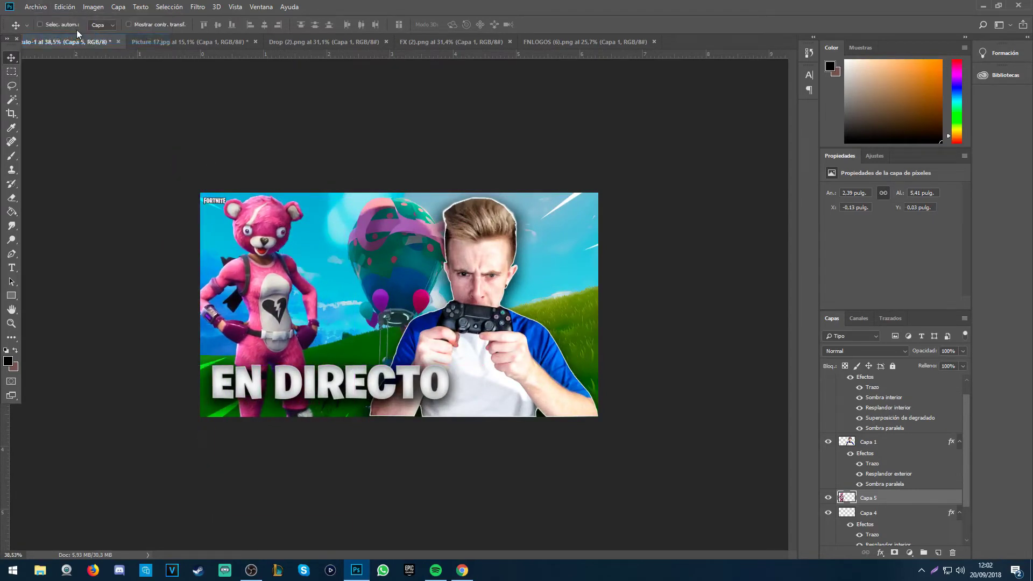
click(36, 7)
click(43, 31)
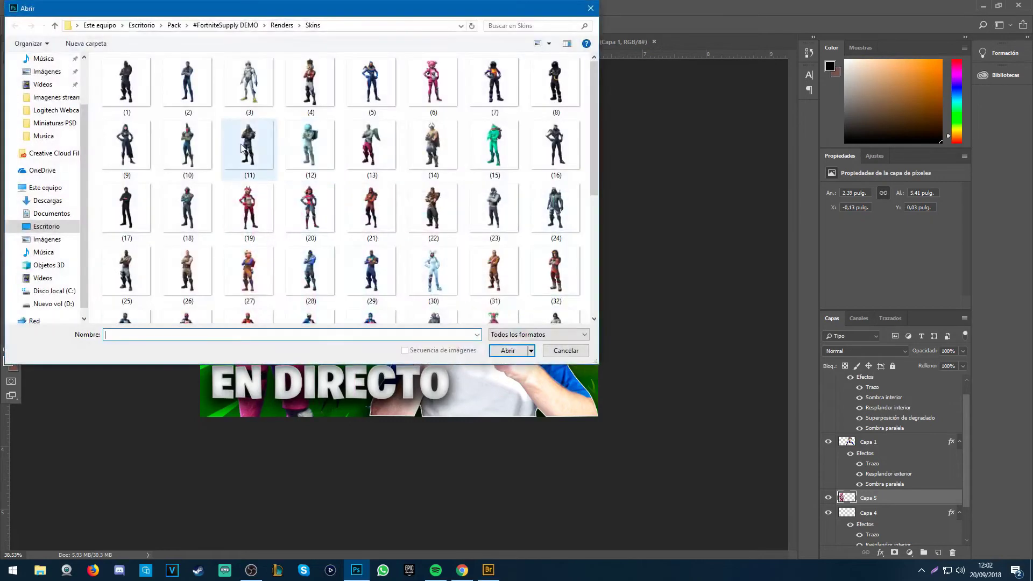
scroll(371, 226, up, 3)
double_click(371, 159)
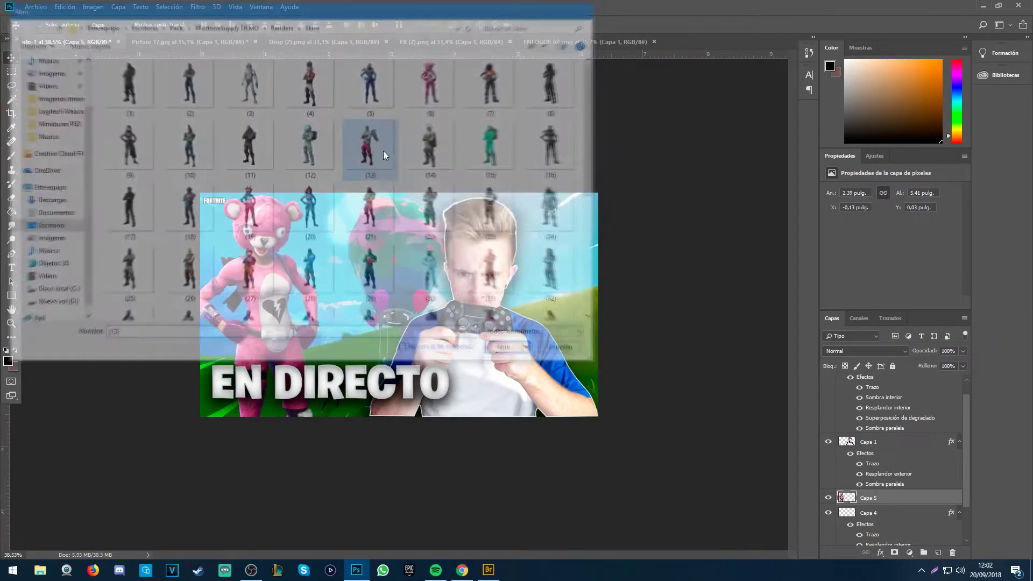
click(565, 257)
Step: Copy the winged skin and paste it into the thumbnail, converting its colours to preserve their appearance
key(m)
drag(200, 106, 598, 502)
key(ctrl+c)
key(ctrl+Tab)
key(ctrl+v)
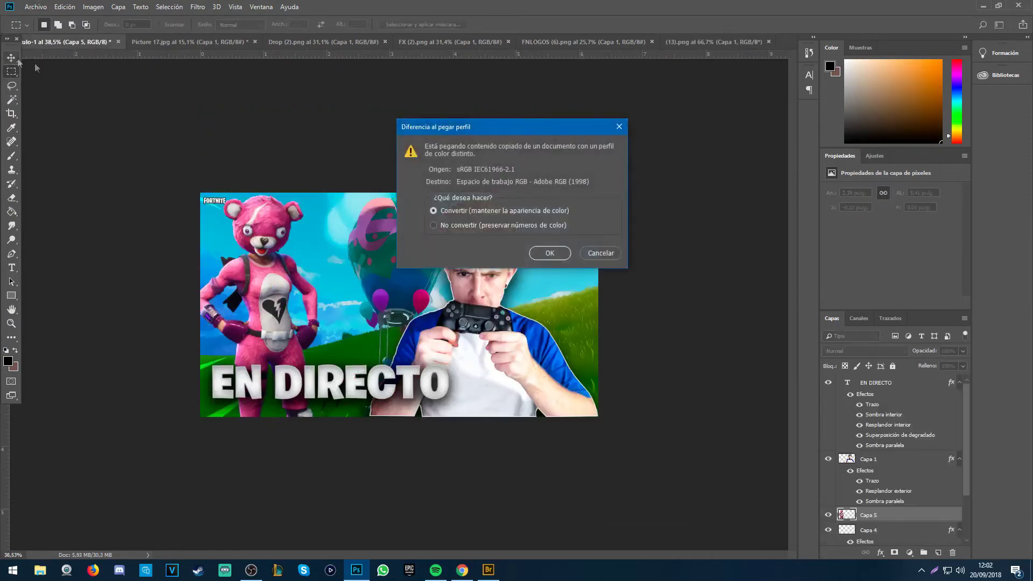
click(550, 253)
key(ctrl+t)
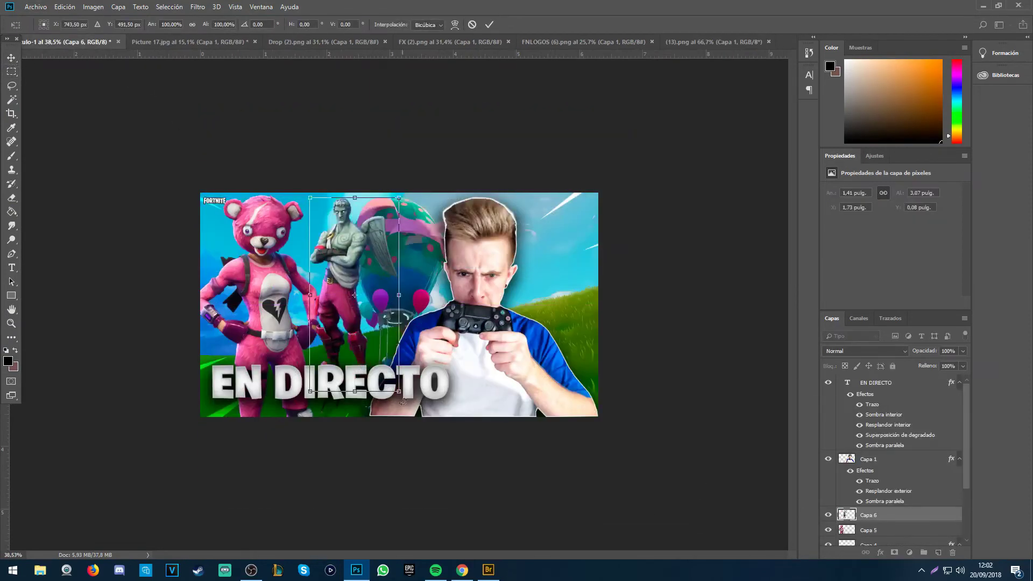
drag(404, 407, 466, 530)
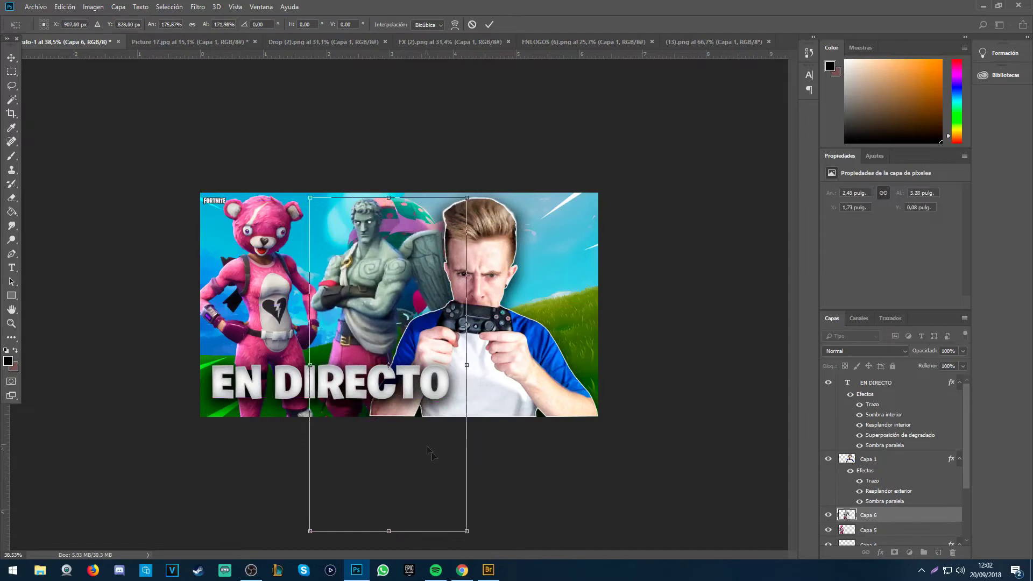
right_click(433, 429)
click(424, 422)
key(Return)
key(m)
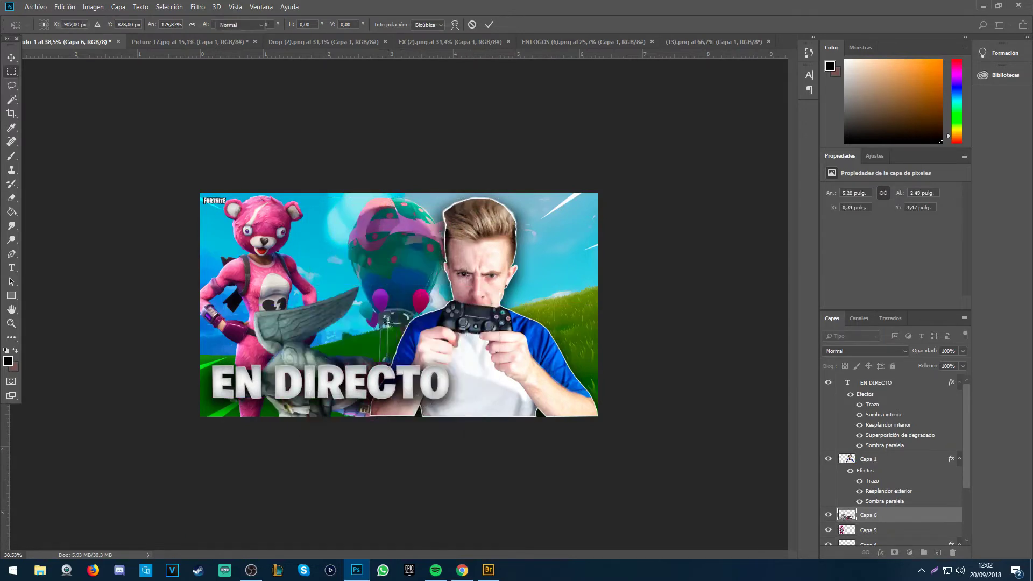
key(ctrl+z)
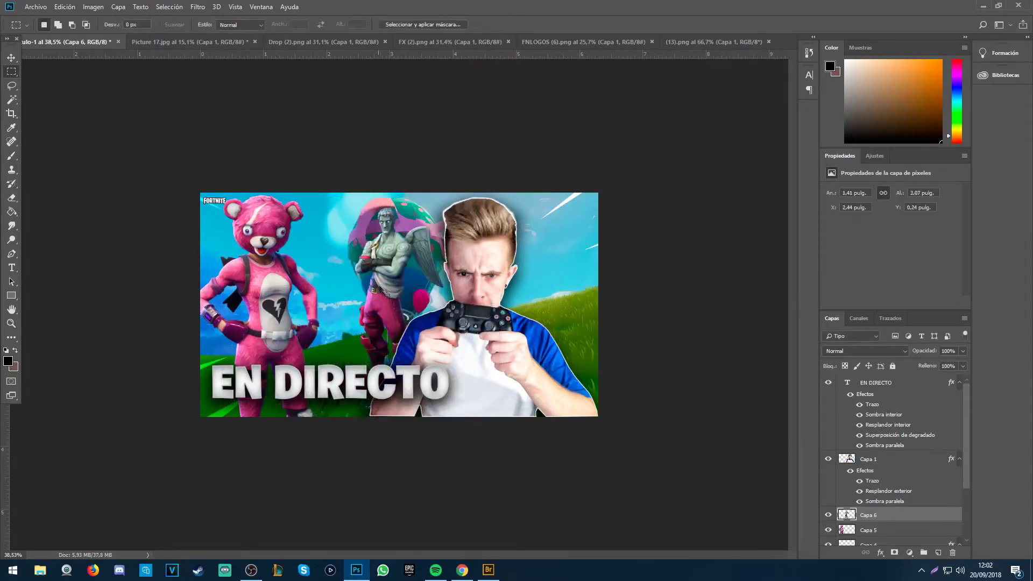
Step: Enlarge the winged skin to about 2.62 × 5.72 inches and position it between the pink bear and the webcam cutout
key(ctrl+t)
drag(442, 402, 536, 570)
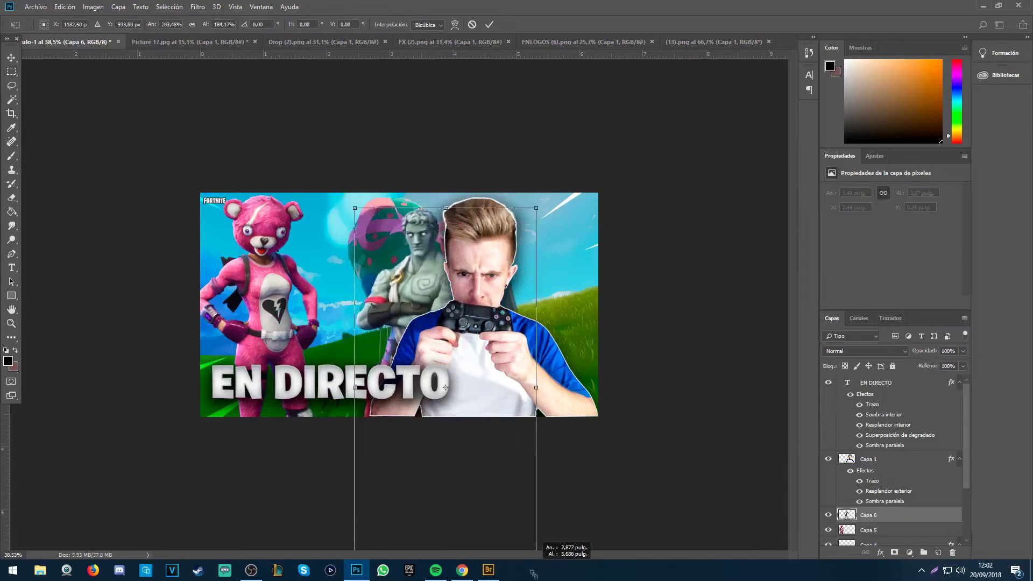
drag(444, 334, 374, 316)
key(Return)
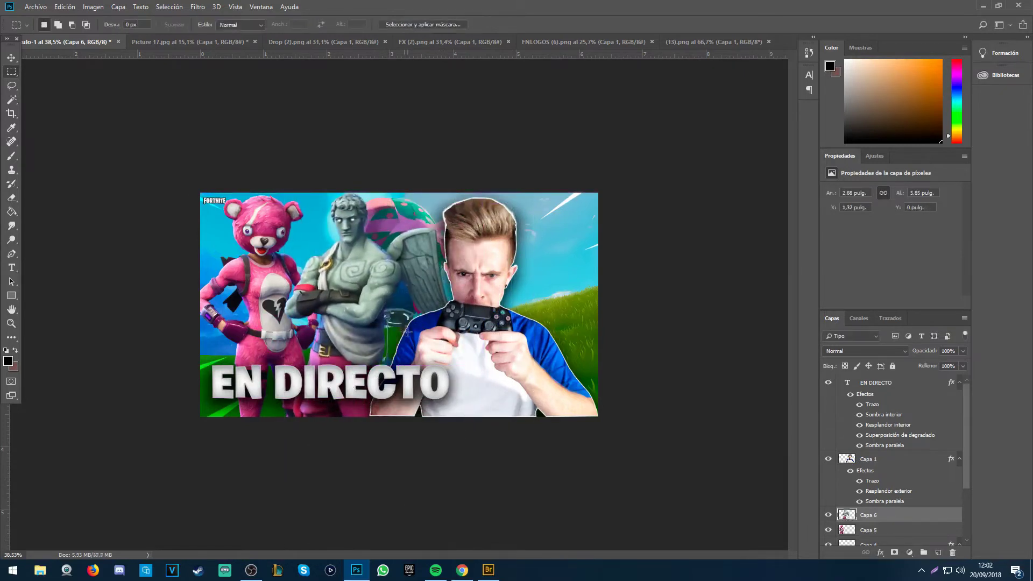
key(ctrl+t)
drag(463, 191, 448, 201)
key(Return)
mouse_move(387, 272)
mouse_down()
mouse_move(393, 261)
mouse_move(361, 271)
mouse_move(371, 271)
mouse_up()
Step: Shift the webcam cutout slightly right and down, and nudge the pink bear slightly right and down
click(7, 57)
ctrl+click(881, 461)
click(864, 530)
ctrl+click(866, 516)
click(900, 460)
mouse_move(537, 290)
mouse_down()
mouse_move(559, 294)
mouse_move(543, 299)
mouse_up()
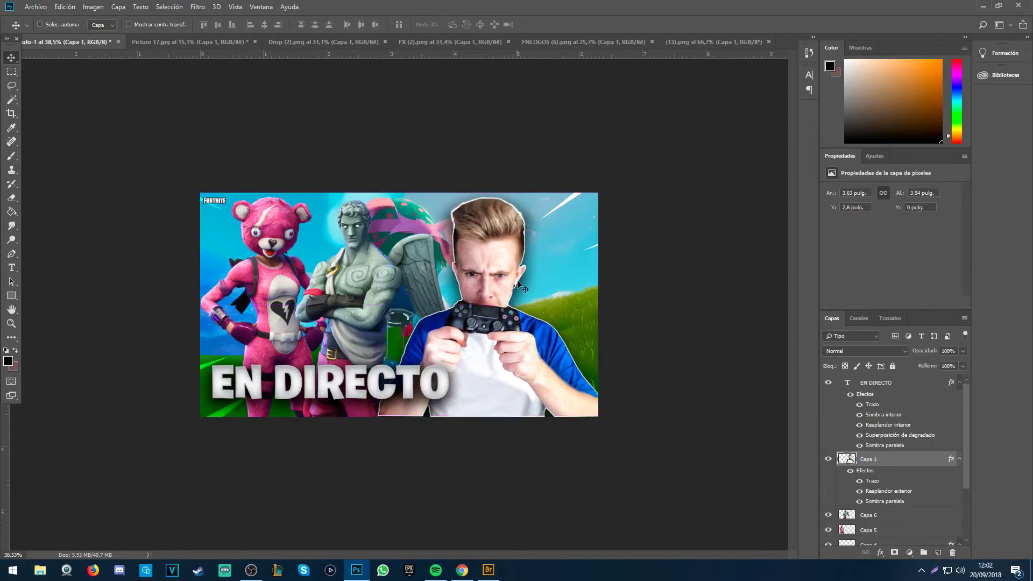
click(887, 518)
ctrl+click(887, 529)
drag(276, 267, 281, 271)
Step: Add a drop shadow to the winged skin's layer with 44% opacity
scroll(962, 515, down, 3)
double_click(958, 441)
click(597, 343)
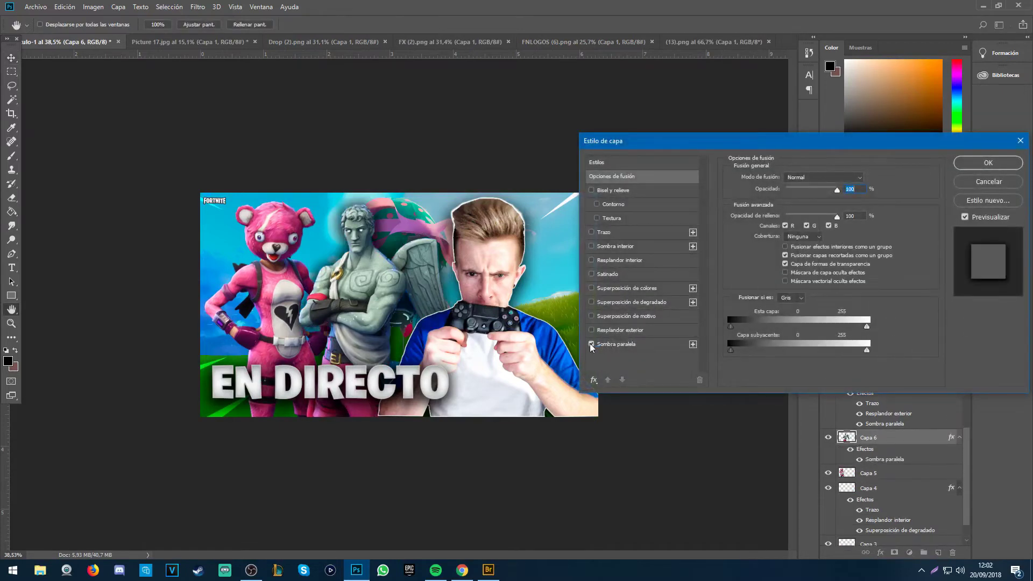
drag(818, 194, 807, 196)
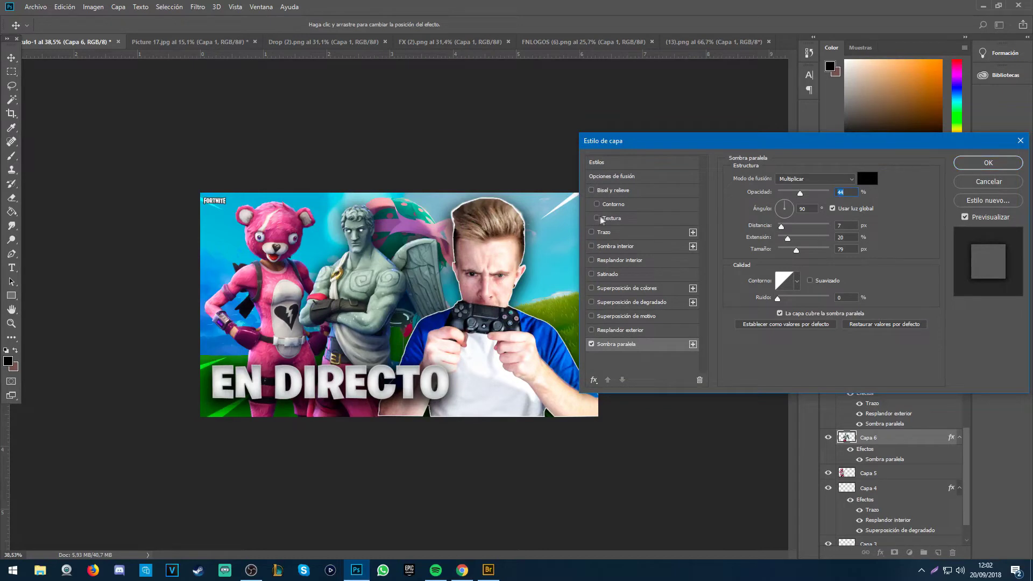
Step: Add a white (ffffff) 2 px stroke to the winged skin, positioned inside, and apply the layer style
click(591, 232)
click(597, 233)
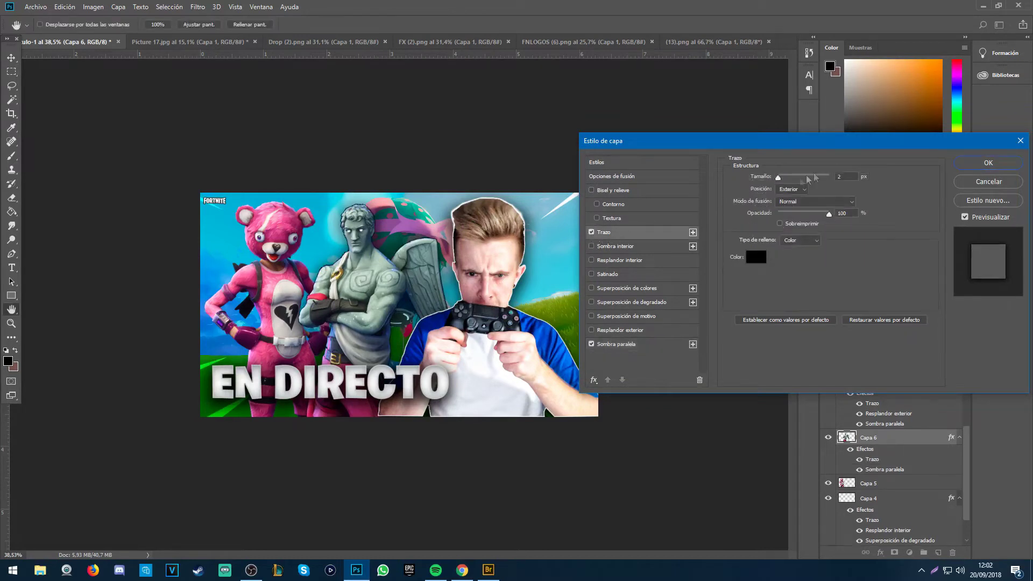
click(756, 258)
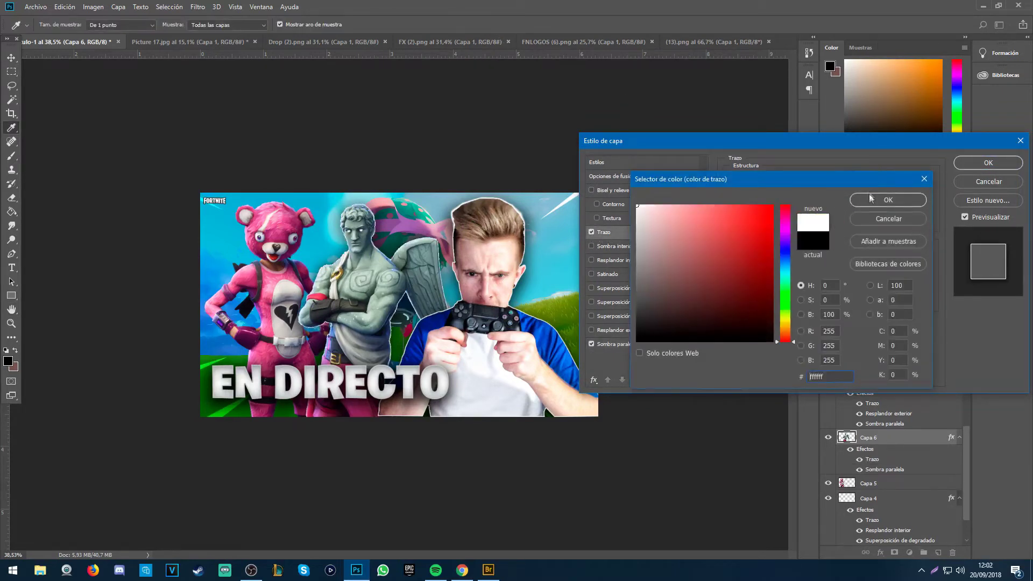
click(871, 199)
click(792, 188)
click(789, 201)
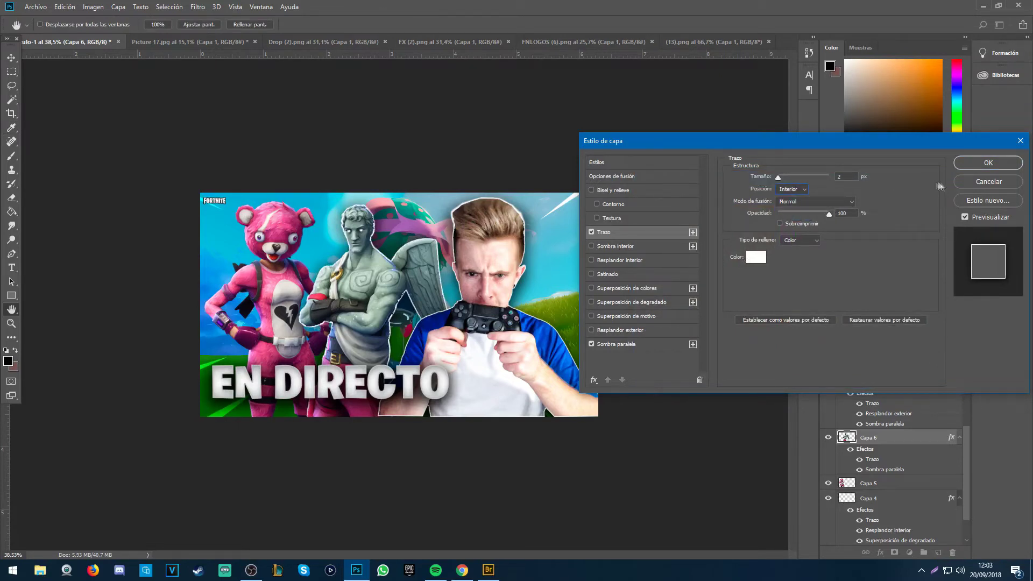
click(988, 163)
Step: Copy the winged skin's layer style and paste it onto the pink bear's layer
click(884, 453)
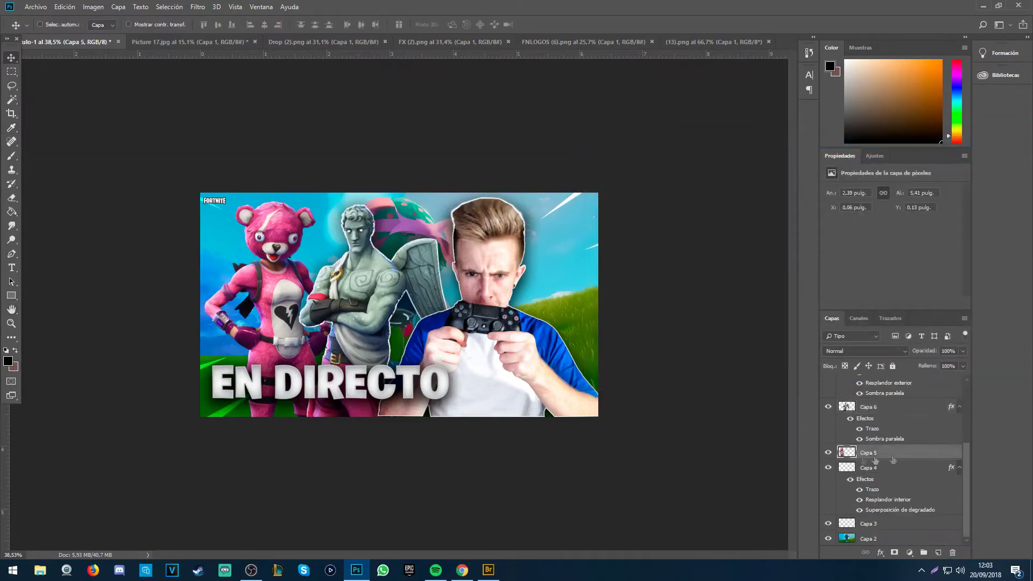
right_click(901, 409)
click(764, 349)
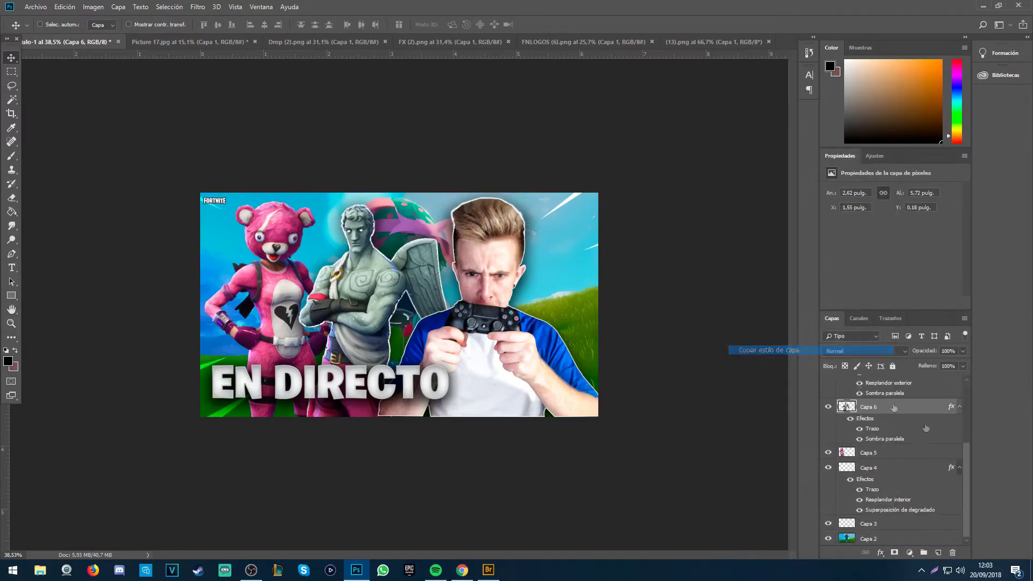
right_click(879, 451)
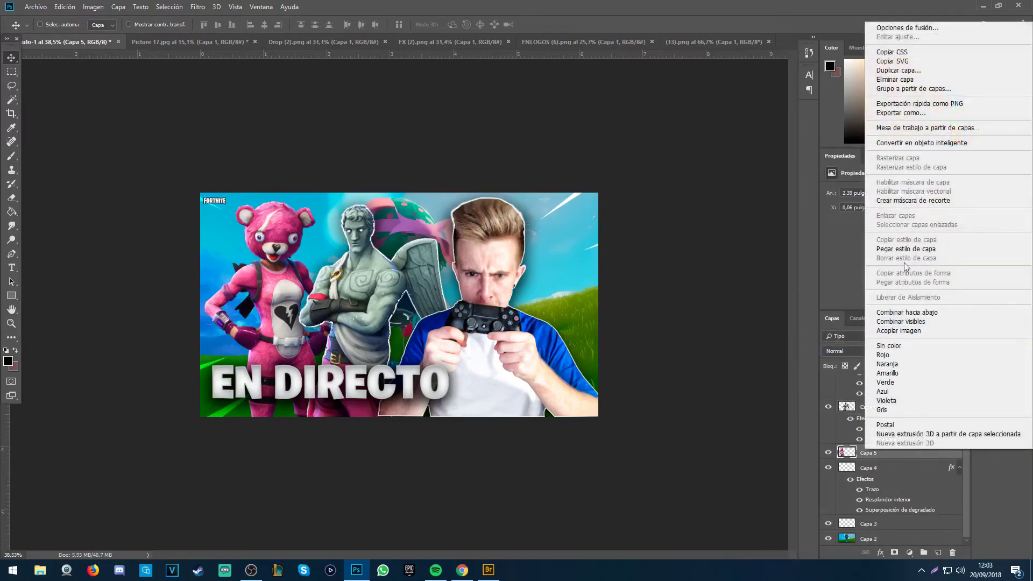
click(906, 250)
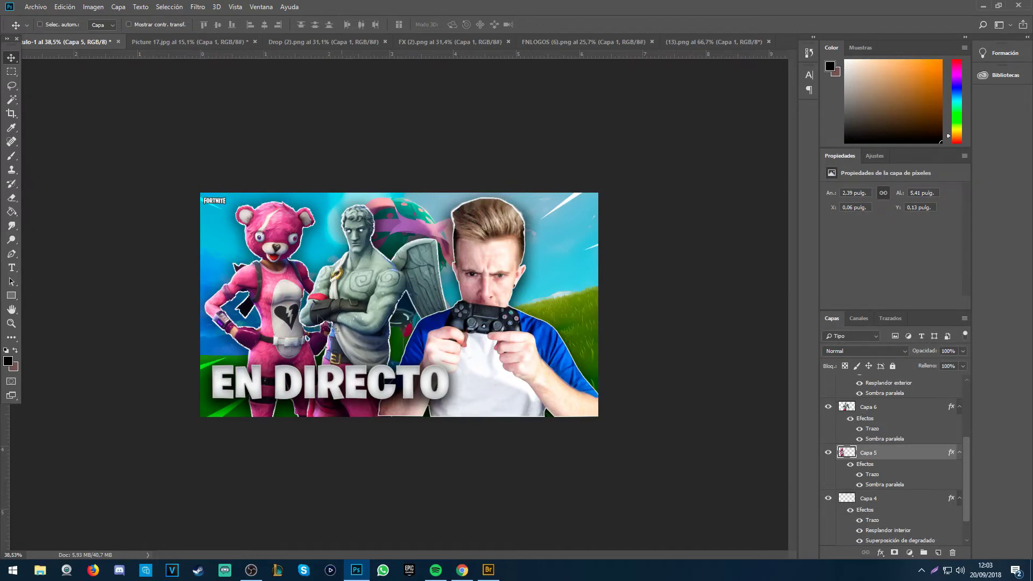
Step: Open Mini Pack By Maik Designs.psd from the Descargas folder
click(36, 7)
click(37, 28)
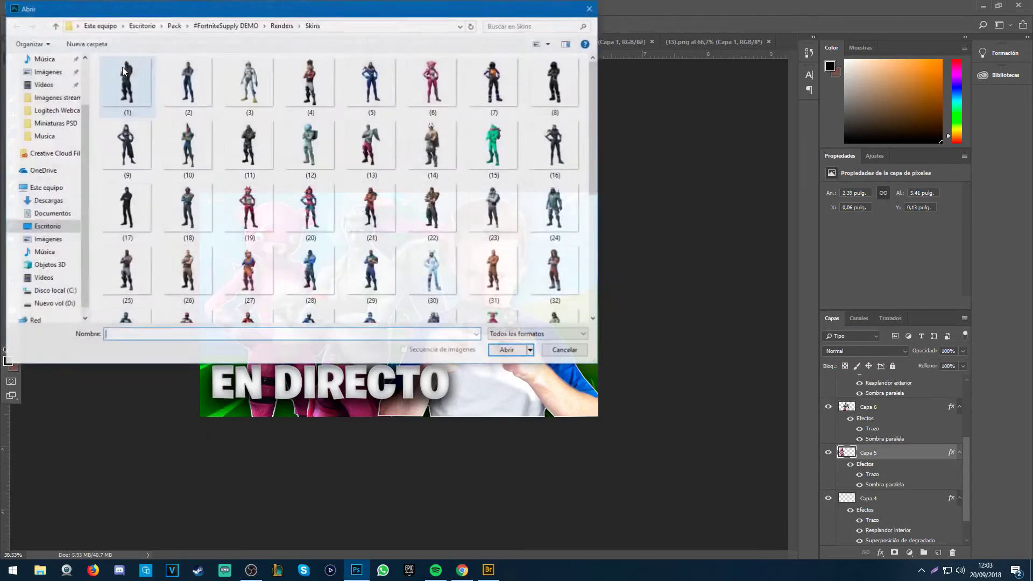
click(237, 26)
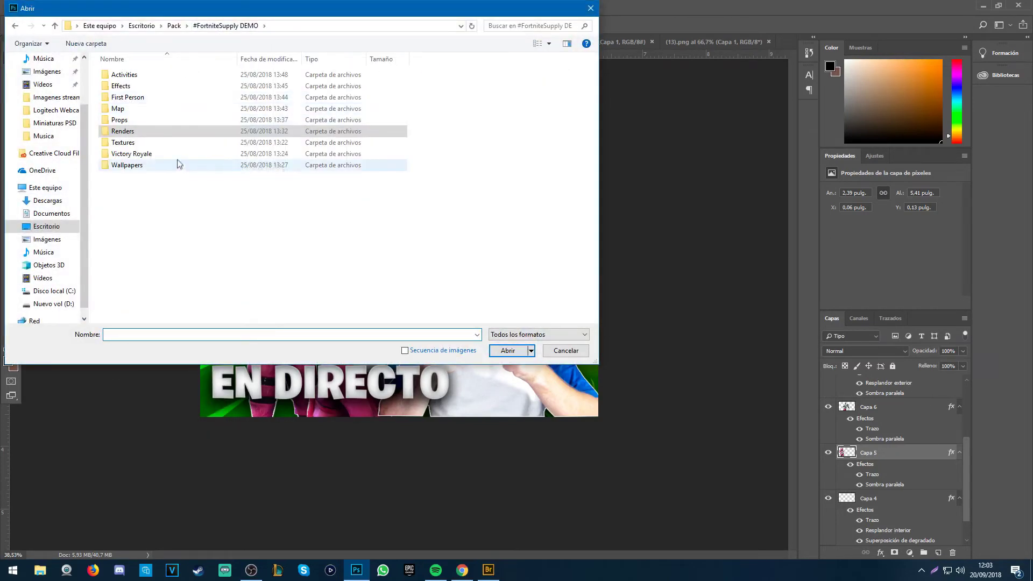
double_click(168, 87)
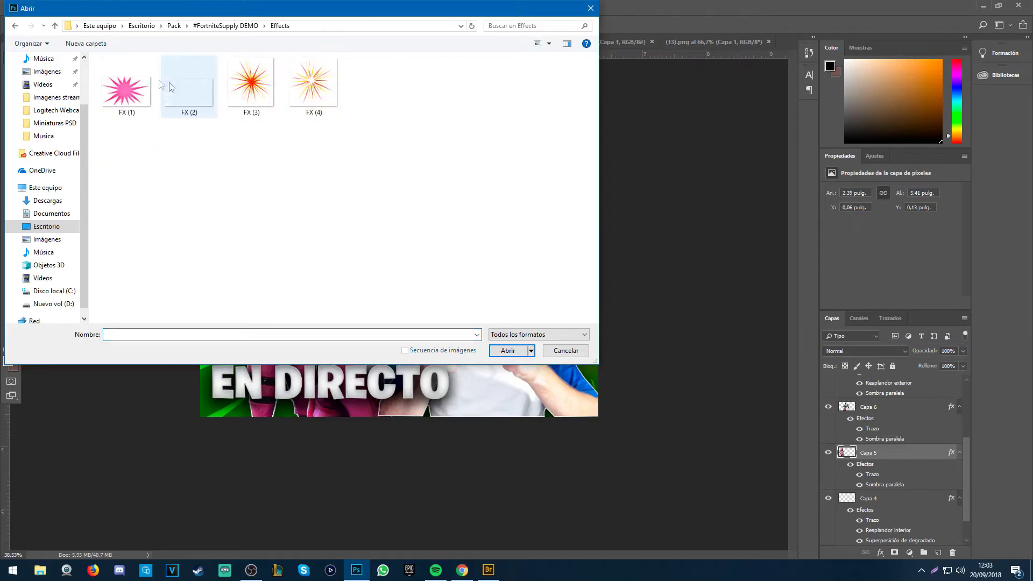
click(15, 28)
drag(84, 128, 84, 82)
click(50, 96)
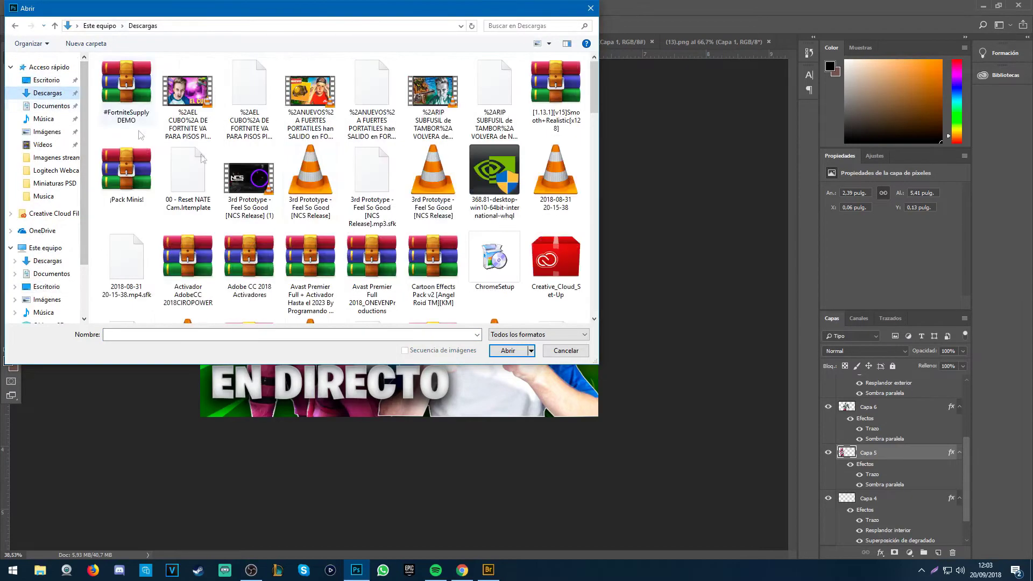
click(409, 217)
scroll(407, 218, down, 8)
scroll(408, 222, down, 5)
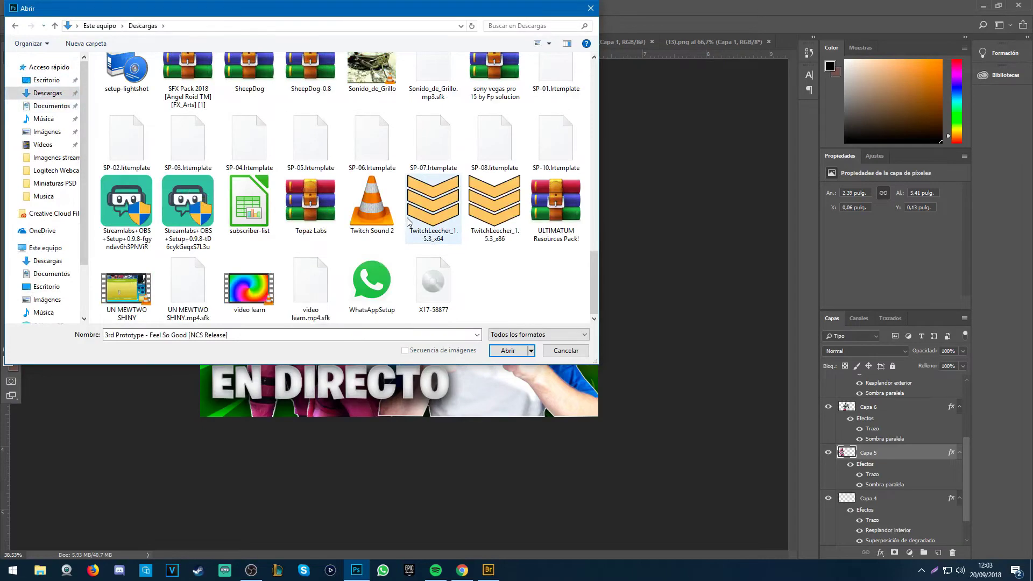
scroll(406, 225, up, 3)
scroll(408, 225, up, 8)
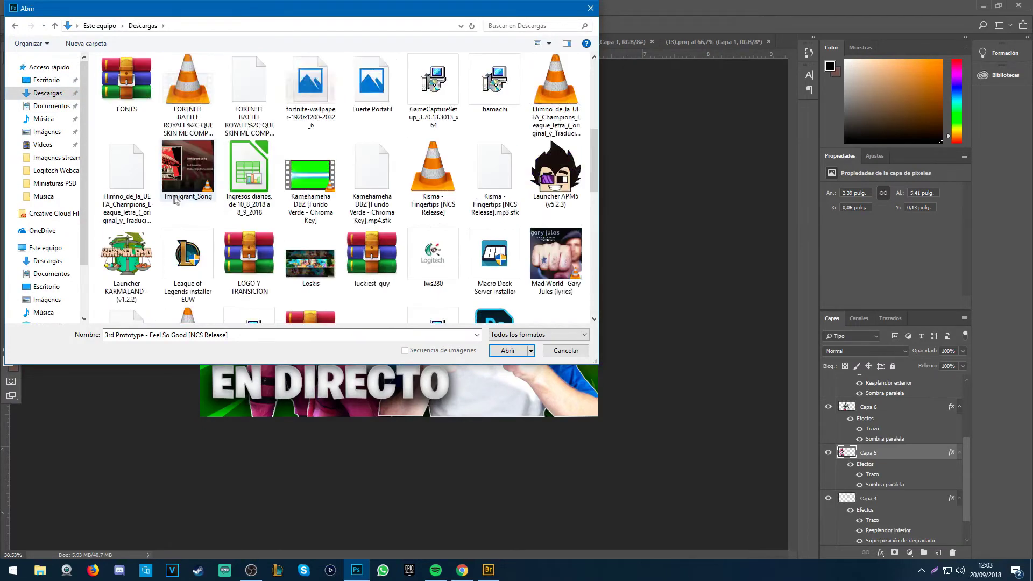
scroll(266, 211, down, 8)
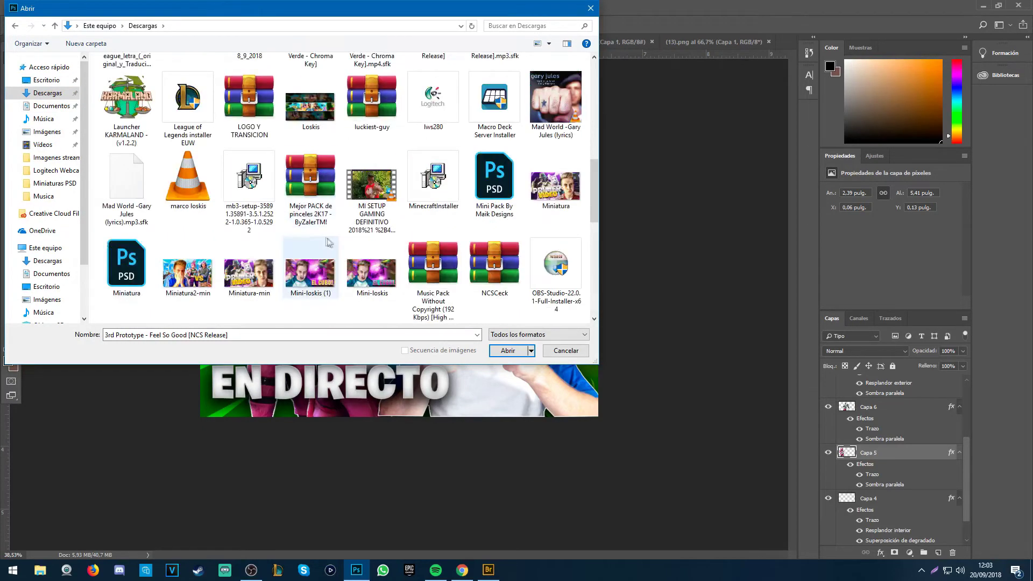
double_click(483, 212)
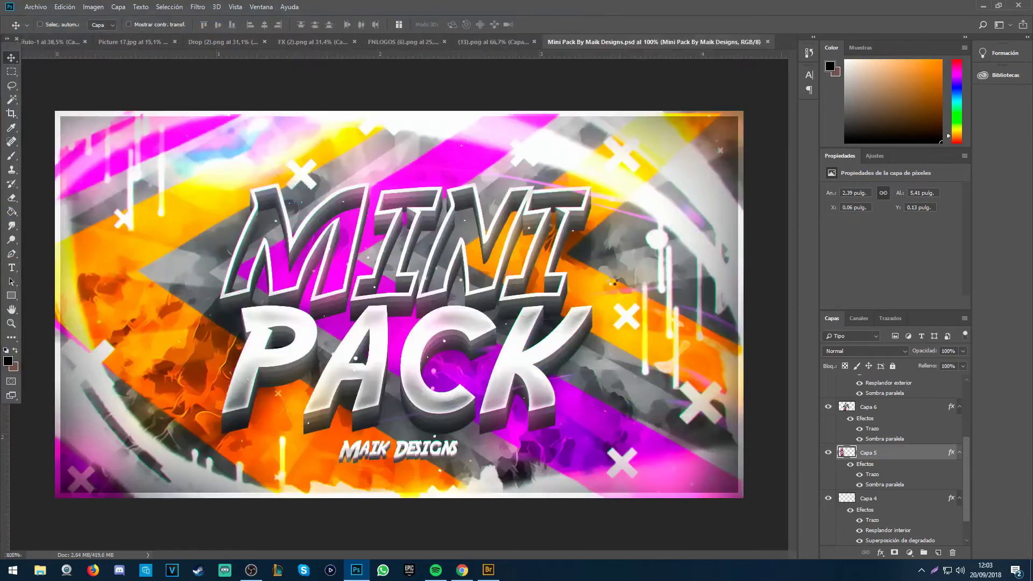
Step: Expand the Mini Pack By Maik Designs group, hide its Portada/Ocultar cover, and preview the Correccion de colores, Luces and Lineas groups
scroll(615, 257, down, 10)
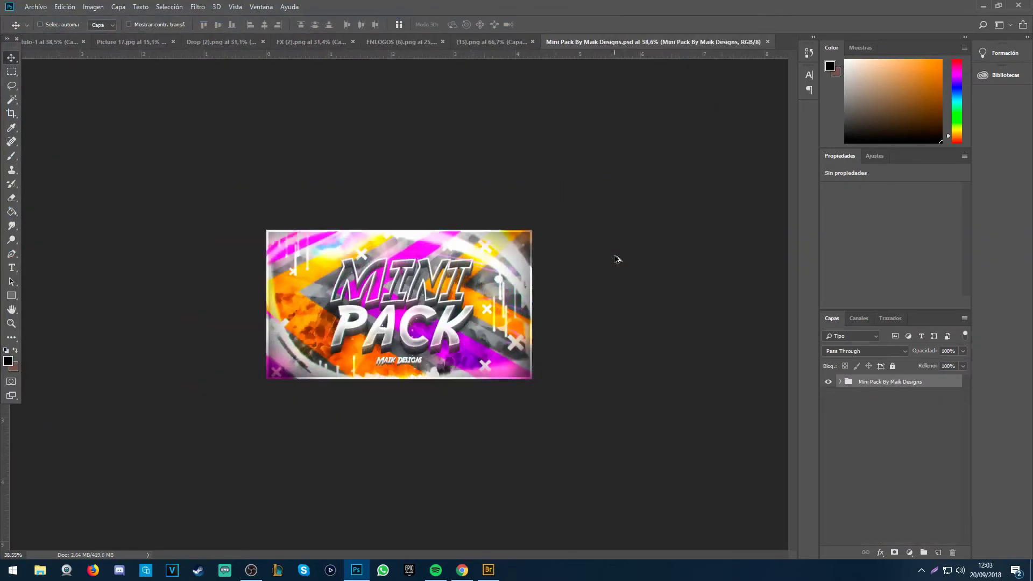
click(843, 382)
click(829, 396)
click(829, 425)
click(829, 425)
click(836, 439)
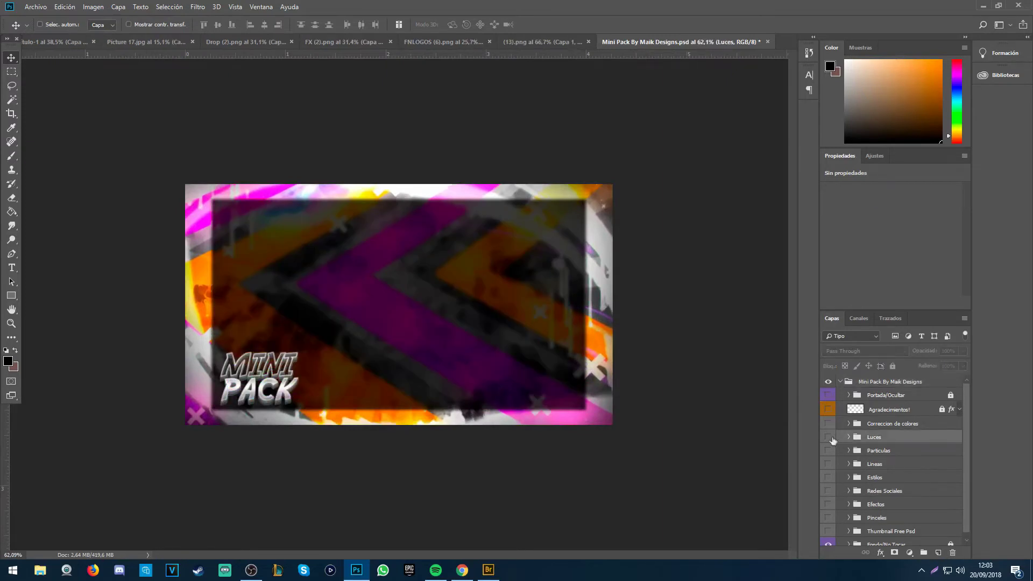
click(829, 437)
click(848, 465)
click(848, 463)
Step: Show and expand the Estilos group, and toggle layer 4 to identify its text sample
click(828, 477)
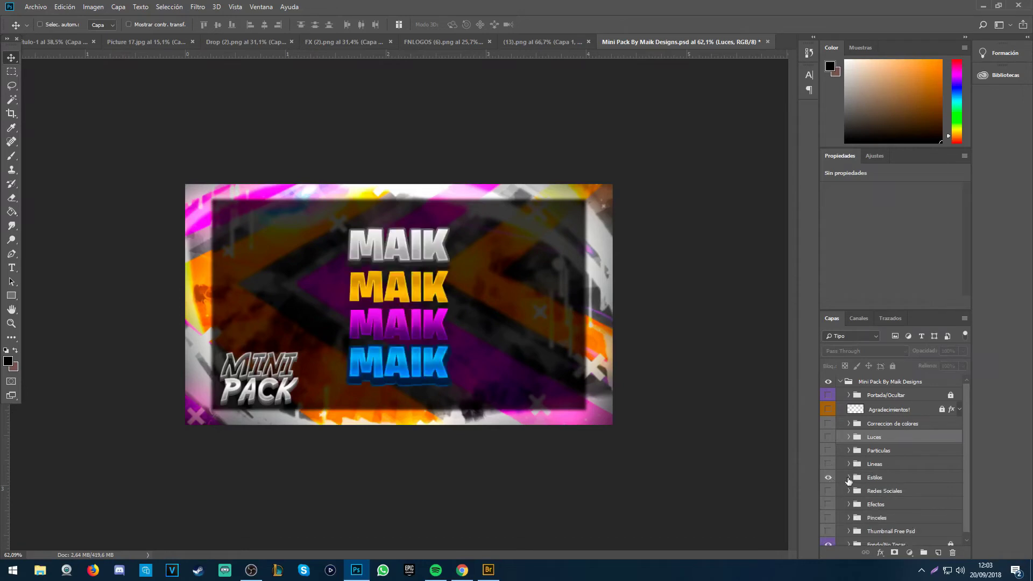
click(848, 477)
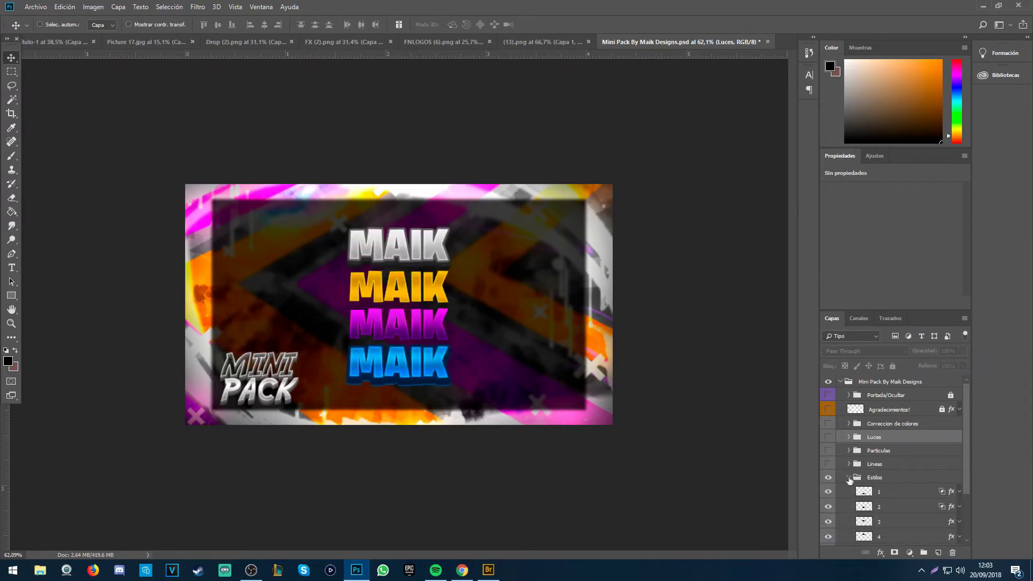
click(827, 477)
scroll(851, 478, down, 3)
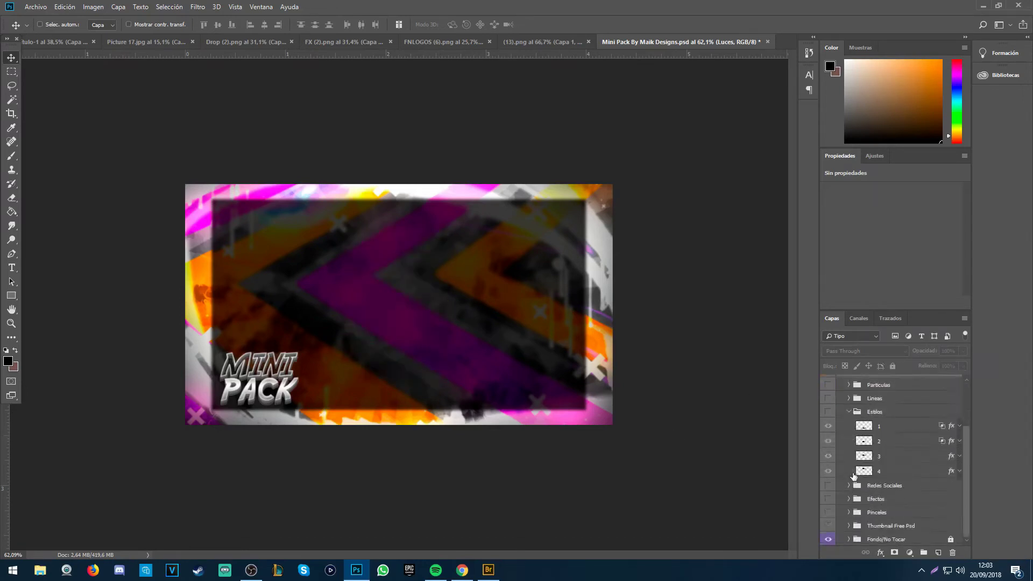
click(831, 411)
click(829, 472)
click(829, 472)
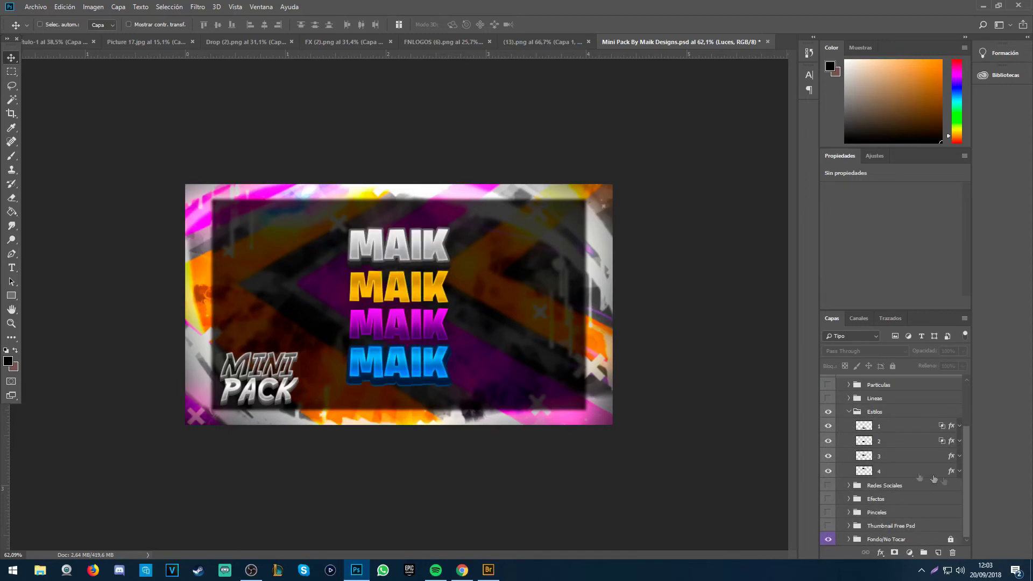
Step: Copy the layer style of layer 4 in the Estilos group and paste it onto the thumbnail's EN DIRECTO title
right_click(914, 471)
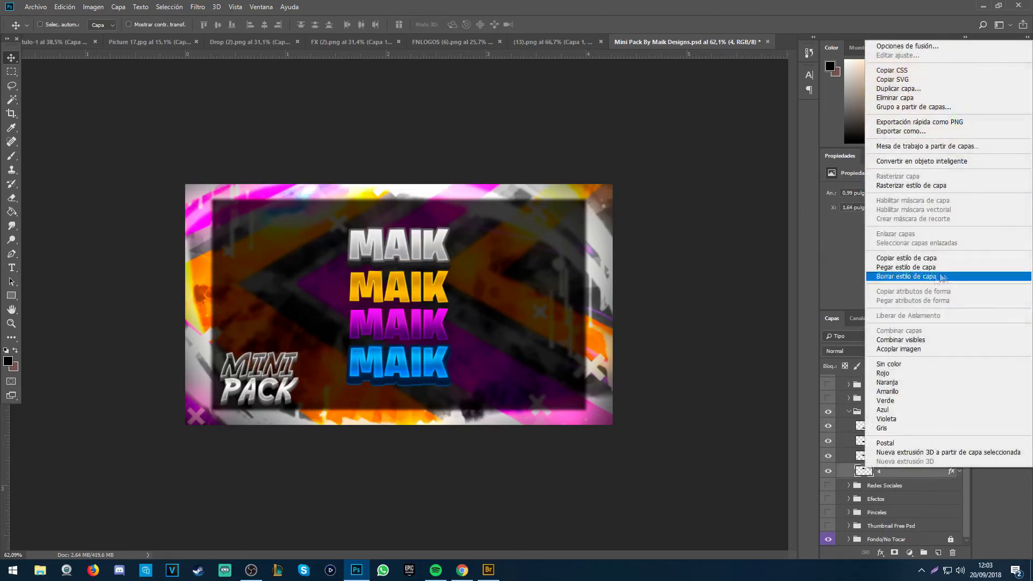
click(915, 260)
click(46, 43)
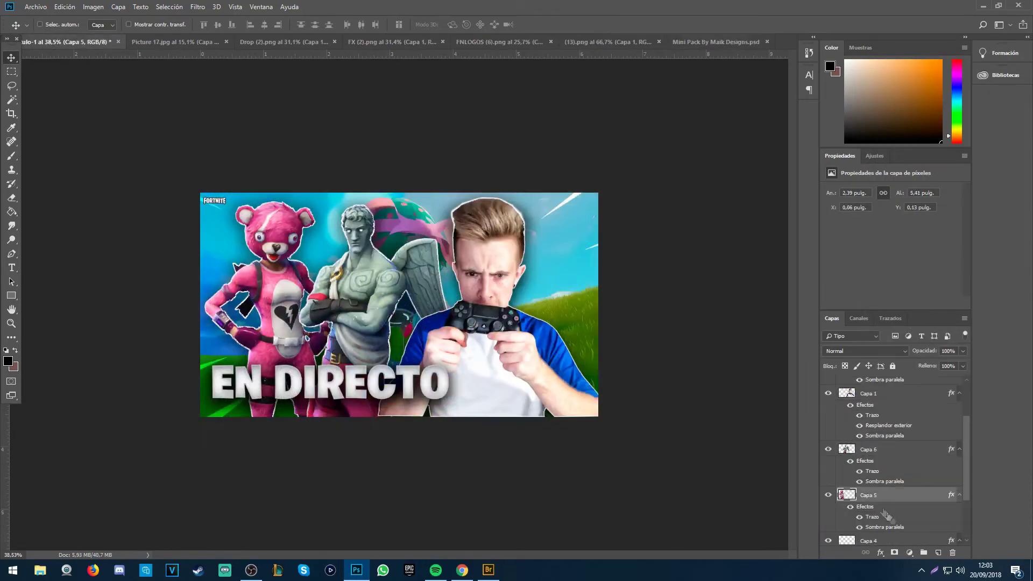
right_click(882, 386)
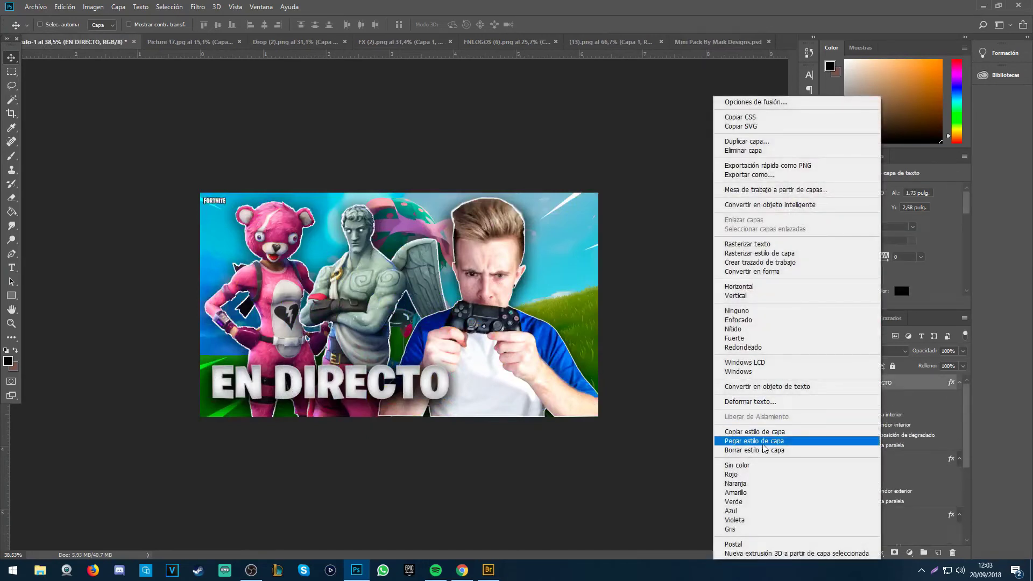
click(731, 438)
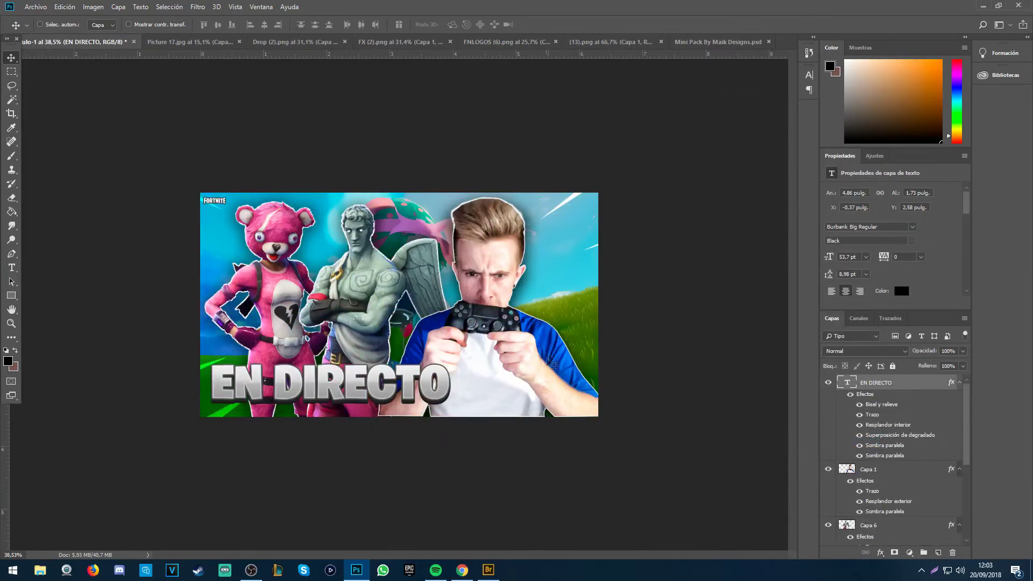
Step: Return to Mini Pack By Maik Designs.psd, collapse and hide the Estilos group, and preview the Redes Sociales group
click(619, 40)
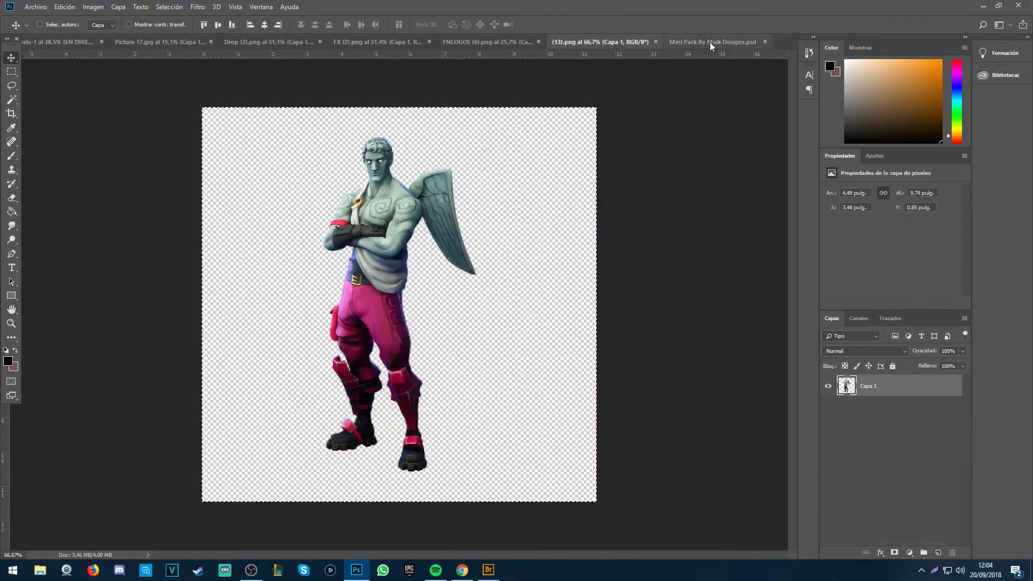
click(718, 41)
click(850, 477)
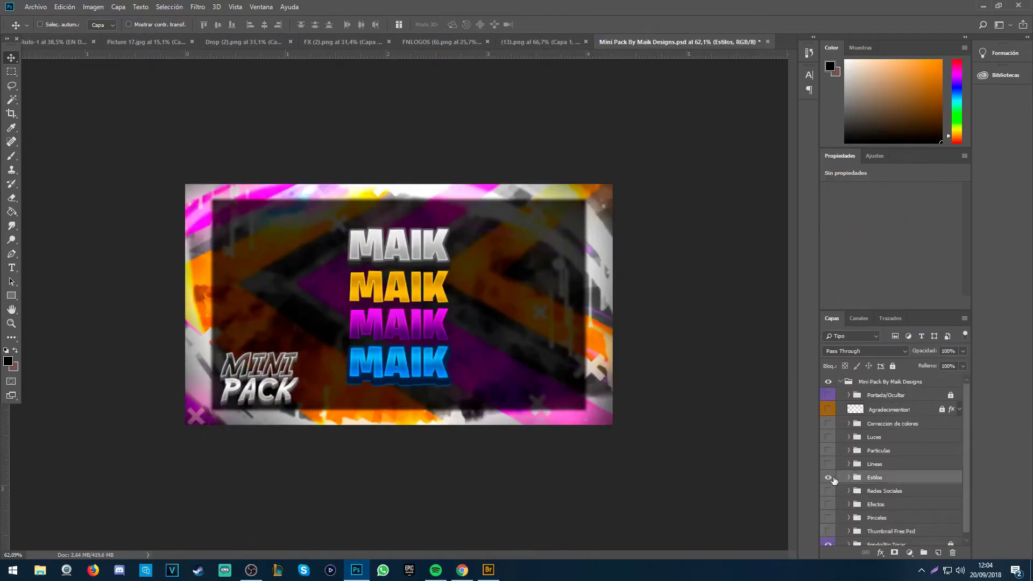
click(828, 477)
click(828, 490)
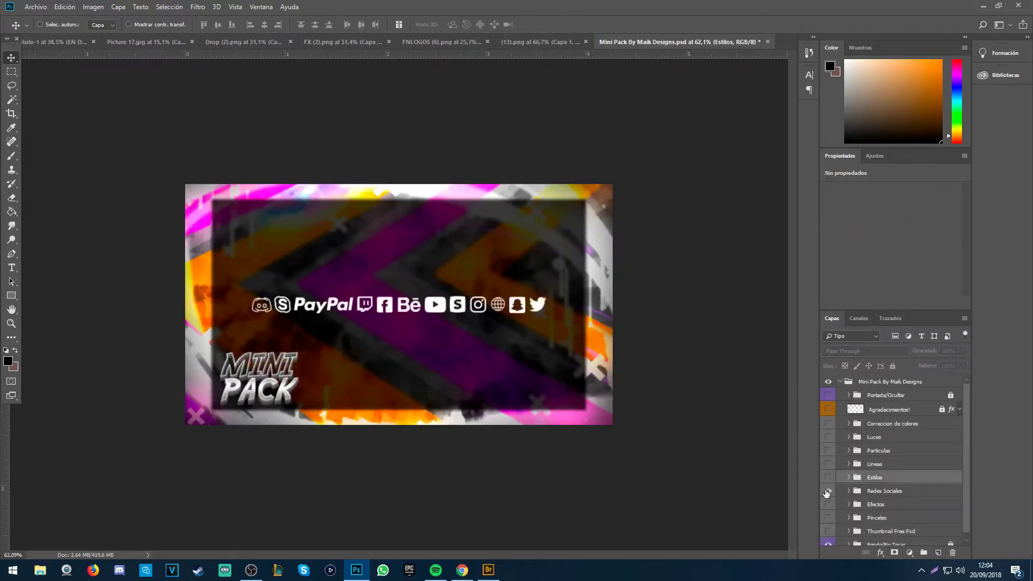
click(827, 491)
Step: Expand the Efectos group and preview several of its effect layers one at a time
click(848, 505)
scroll(849, 497, down, 4)
click(828, 456)
click(828, 456)
click(827, 442)
click(827, 442)
click(826, 426)
click(825, 427)
click(829, 413)
click(829, 413)
scroll(877, 480, down, 5)
scroll(877, 481, down, 3)
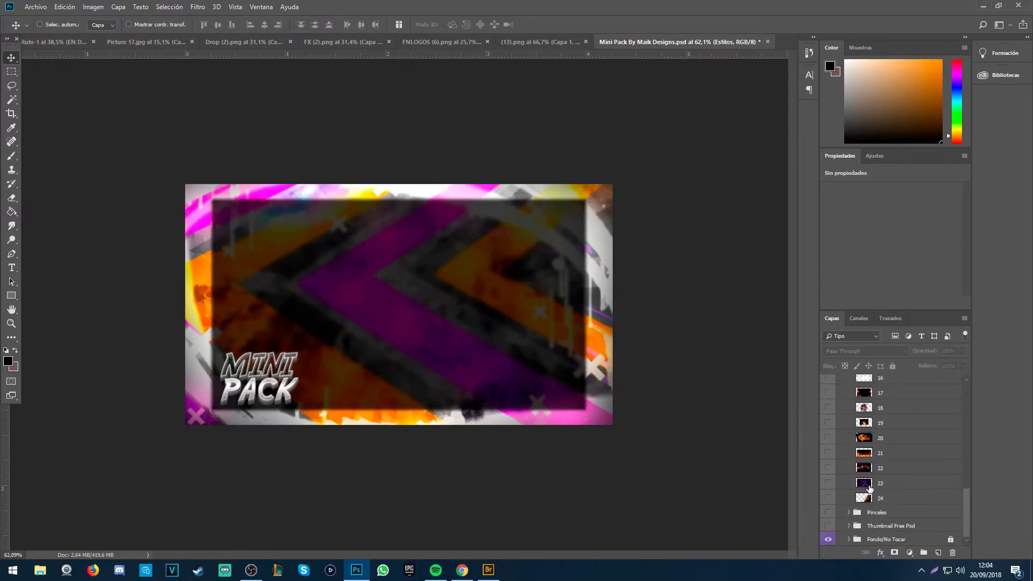
Step: Expand the Pinceles group and preview its last brush layers, including 19 and 18
click(845, 512)
scroll(847, 500, down, 5)
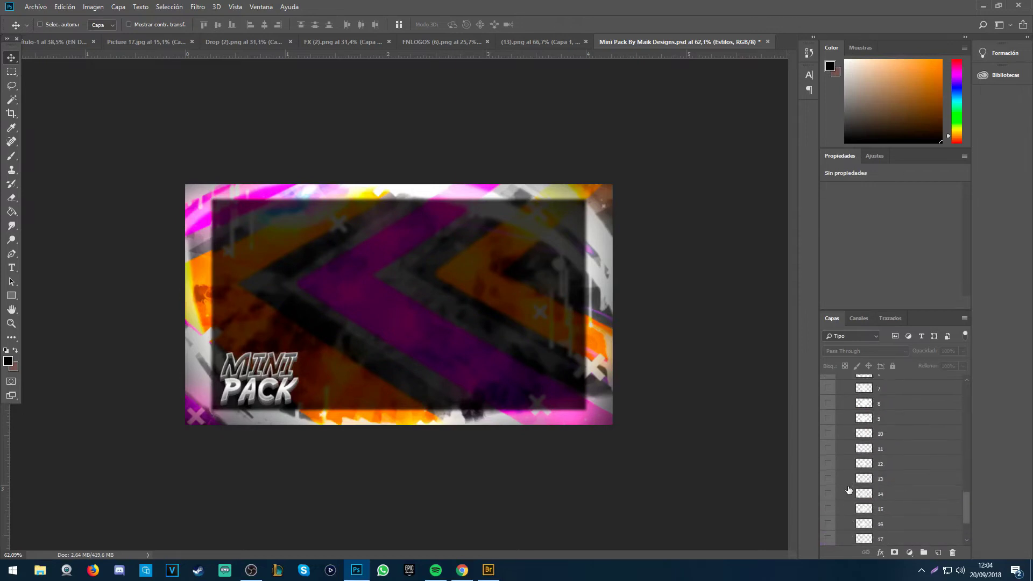
click(828, 526)
click(828, 525)
scroll(839, 484, down, 2)
click(829, 508)
click(828, 505)
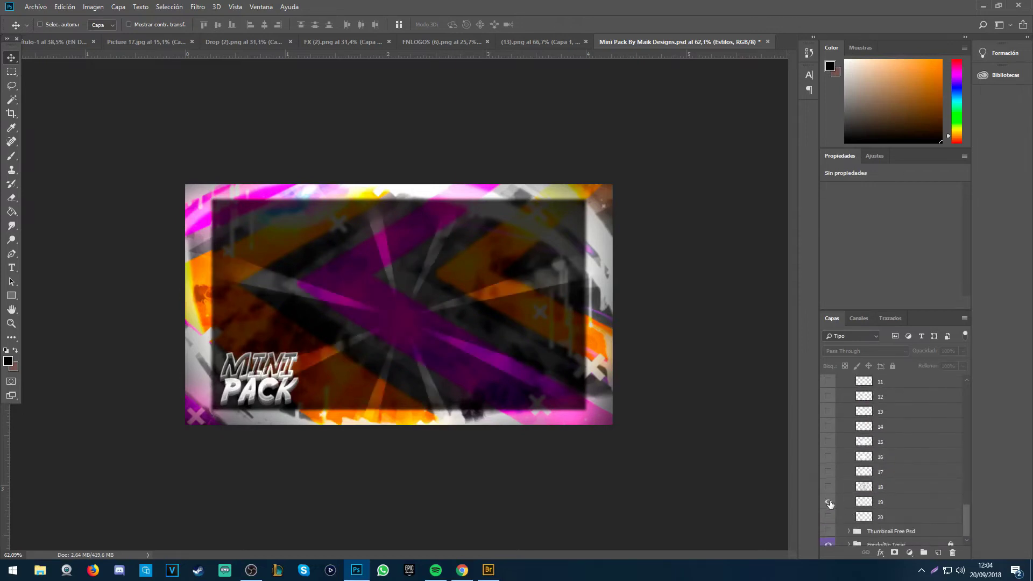
click(828, 487)
Step: Copy Pinceles layer 18 into the thumbnail, place it below Capa 1 behind the webcam cutout, and enlarge it to about 4 × 4.06 inches
click(857, 490)
drag(50, 43, 513, 279)
drag(869, 386, 881, 520)
drag(562, 343, 557, 308)
key(ctrl+t)
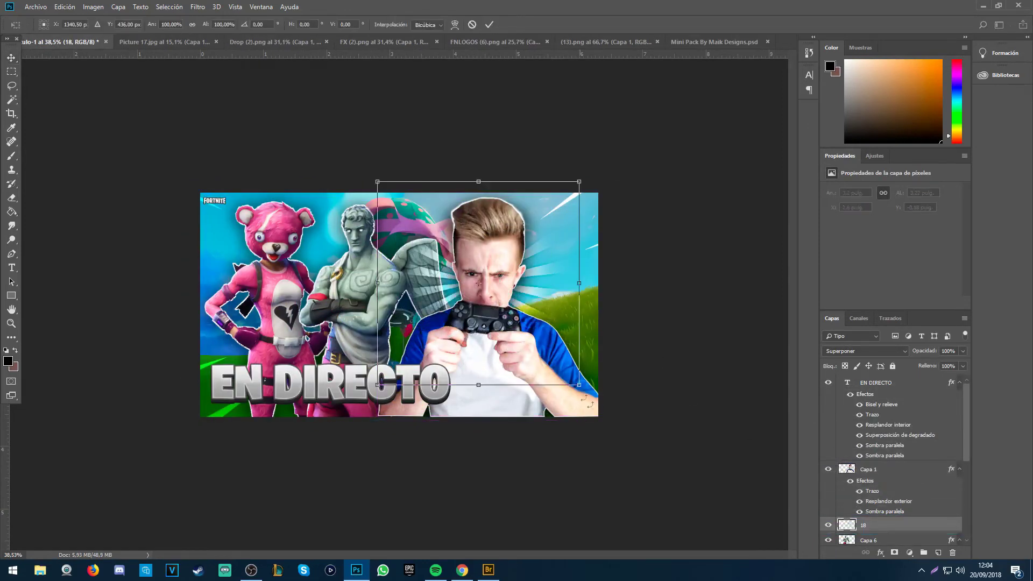
drag(579, 386, 631, 439)
key(Return)
Step: Move the ray burst behind the two character skins and place layer 18 directly below Capa 5
drag(539, 321, 360, 302)
scroll(943, 472, down, 5)
drag(869, 421, 870, 492)
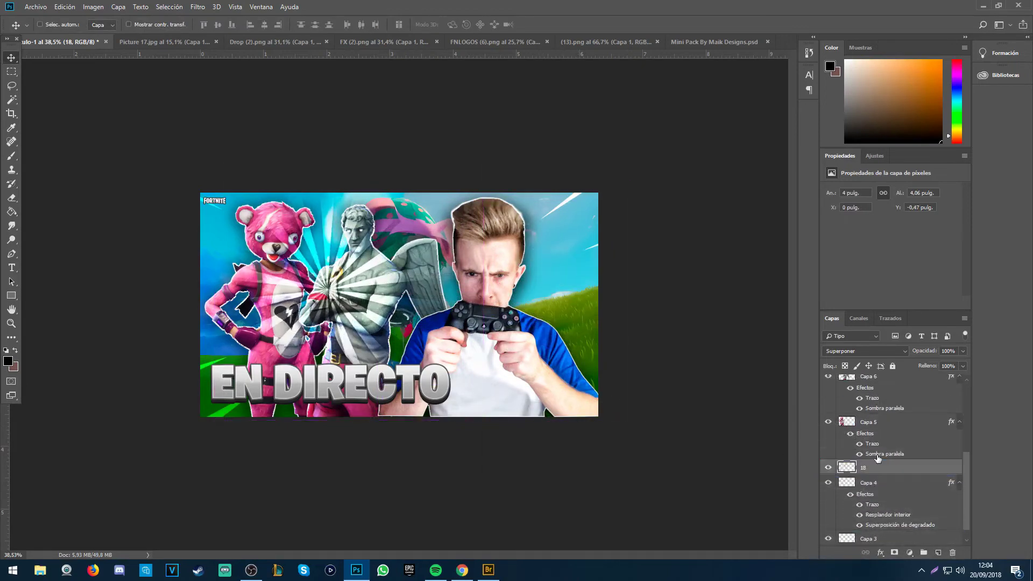
drag(379, 303, 413, 329)
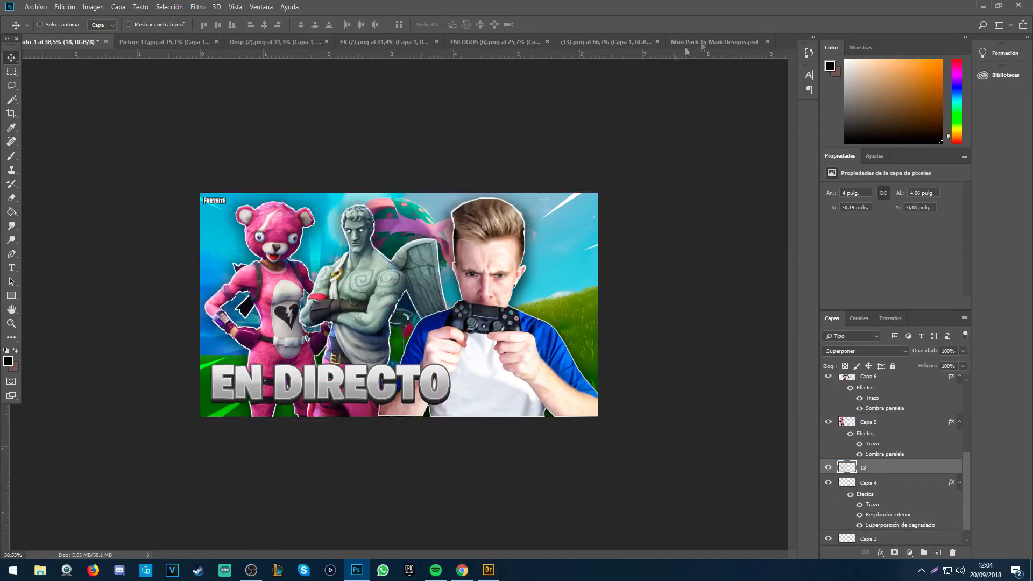
Step: In the Mini Pack file, hide layer 18, preview Pinceles layers 11 to 8, and collapse the Pinceles group
click(732, 42)
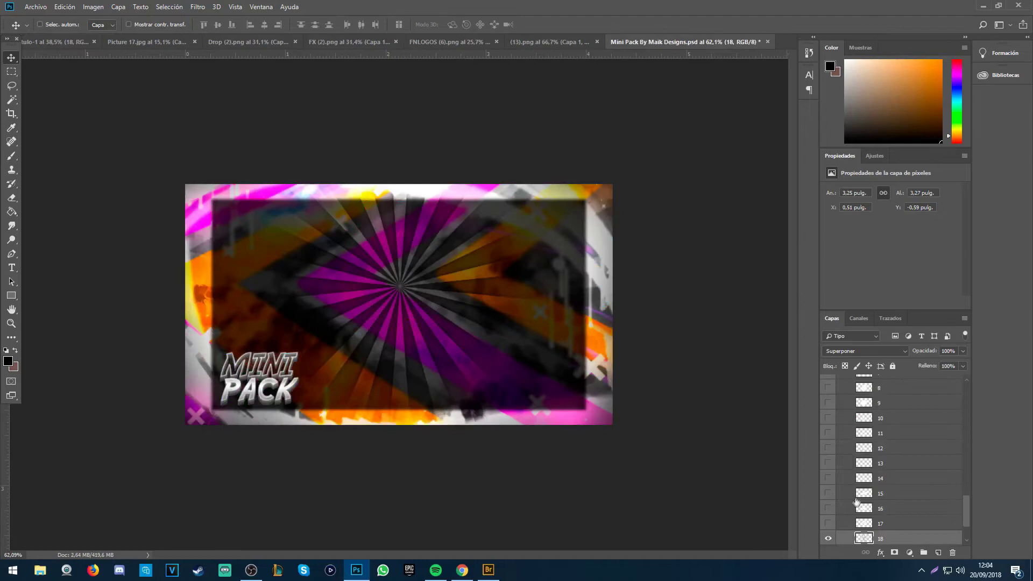
click(829, 539)
click(827, 433)
click(827, 433)
click(827, 418)
click(827, 417)
click(828, 403)
click(827, 403)
click(827, 388)
click(827, 388)
scroll(839, 458, up, 5)
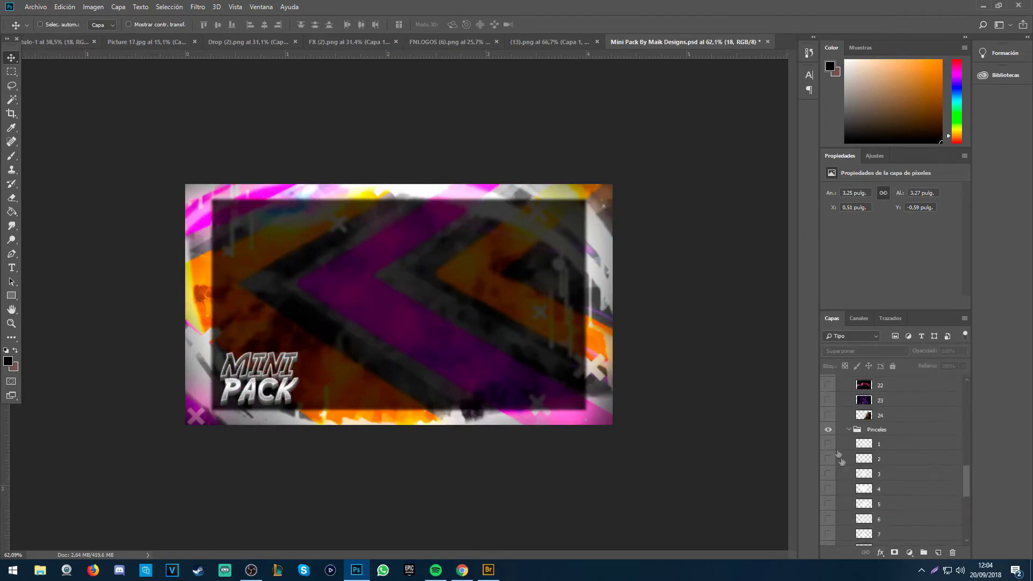
click(848, 431)
Step: Preview more layers of the Efectos group one at a time, working upward through the list
click(828, 467)
click(828, 464)
click(827, 408)
click(828, 408)
click(827, 392)
click(827, 394)
scroll(829, 409, up, 1)
click(827, 406)
click(827, 407)
click(827, 420)
click(829, 425)
scroll(829, 425, up, 2)
Step: Copy the fire effect, Efectos layer 8, into the thumbnail and position it behind the webcam cutout over the grassy hill
click(828, 393)
drag(860, 392, 267, 181)
drag(313, 208, 554, 333)
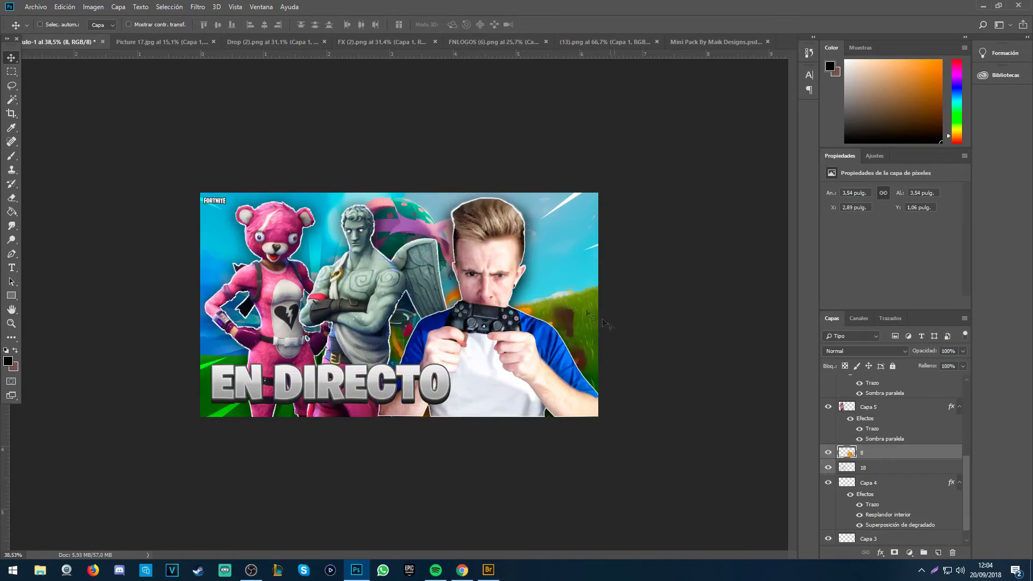
Step: In the Mini Pack file, collapse and hide the Efectos group, expand Luces, and preview its light layer 1
click(608, 42)
click(699, 42)
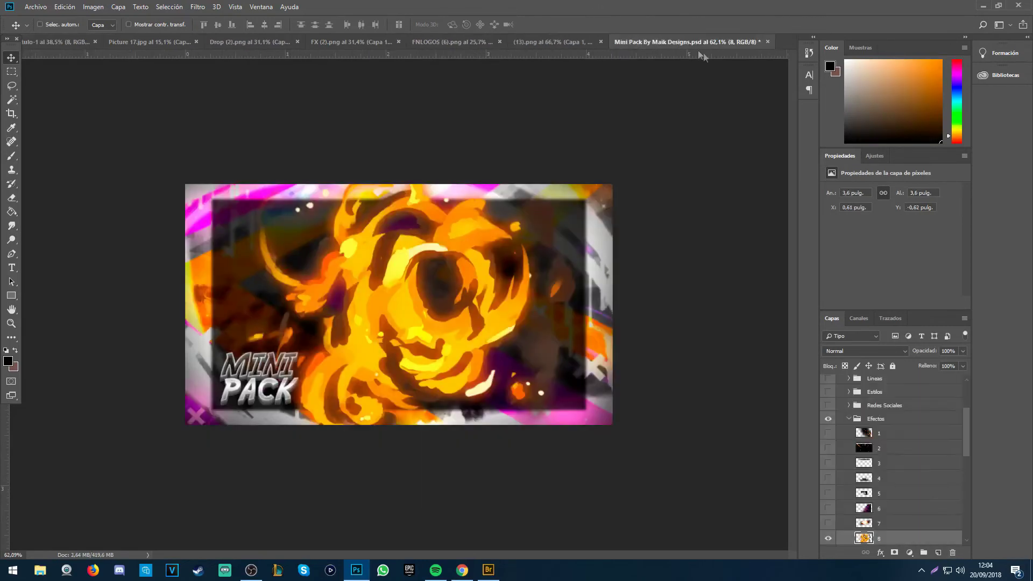
scroll(858, 478, up, 1)
click(828, 432)
click(848, 432)
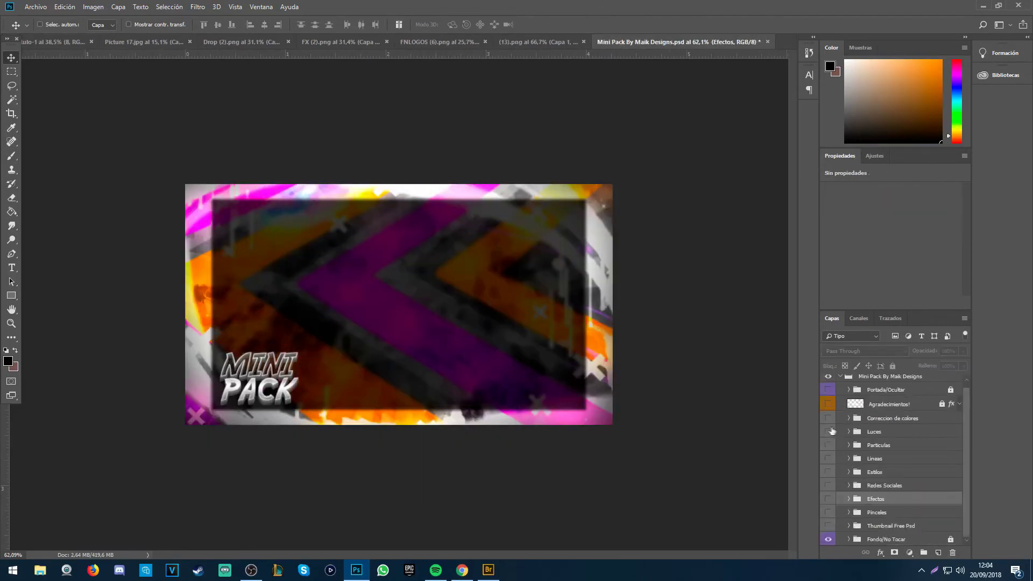
click(849, 431)
click(827, 446)
click(828, 445)
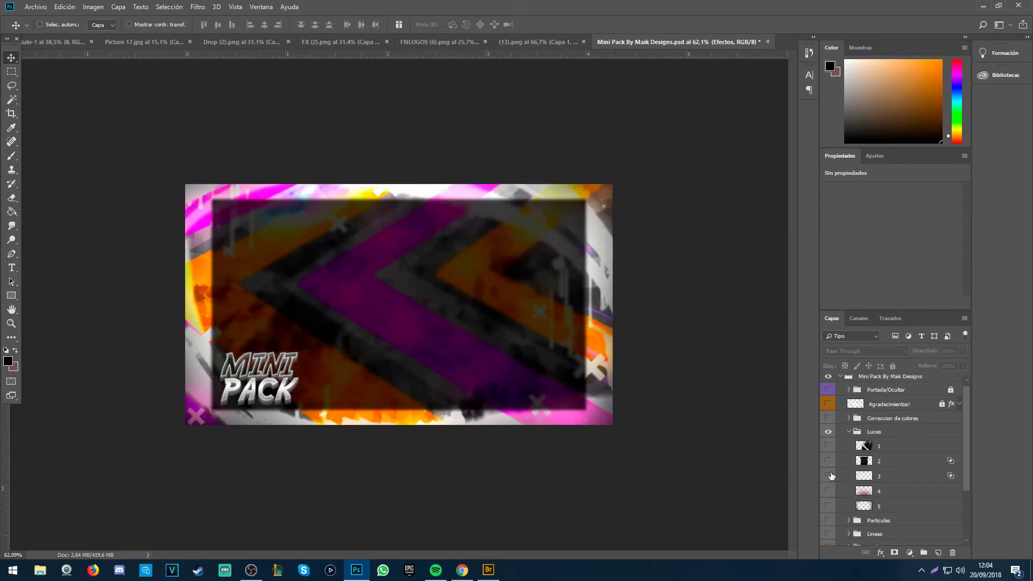
Step: Copy Luces layer 3 into the thumbnail and place it between Capa 1 and Capa 6
click(828, 476)
drag(857, 476, 317, 184)
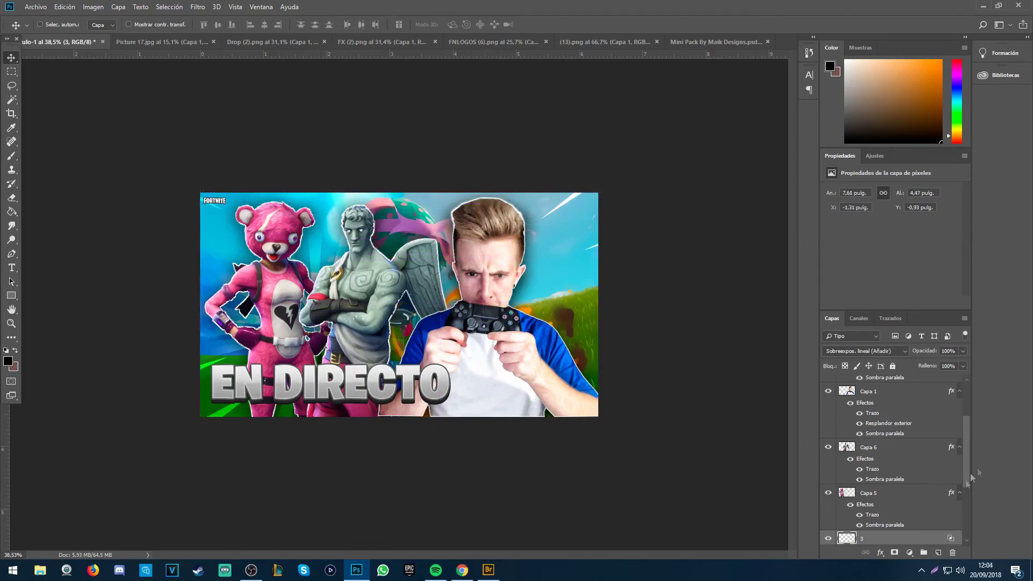
drag(896, 533, 892, 439)
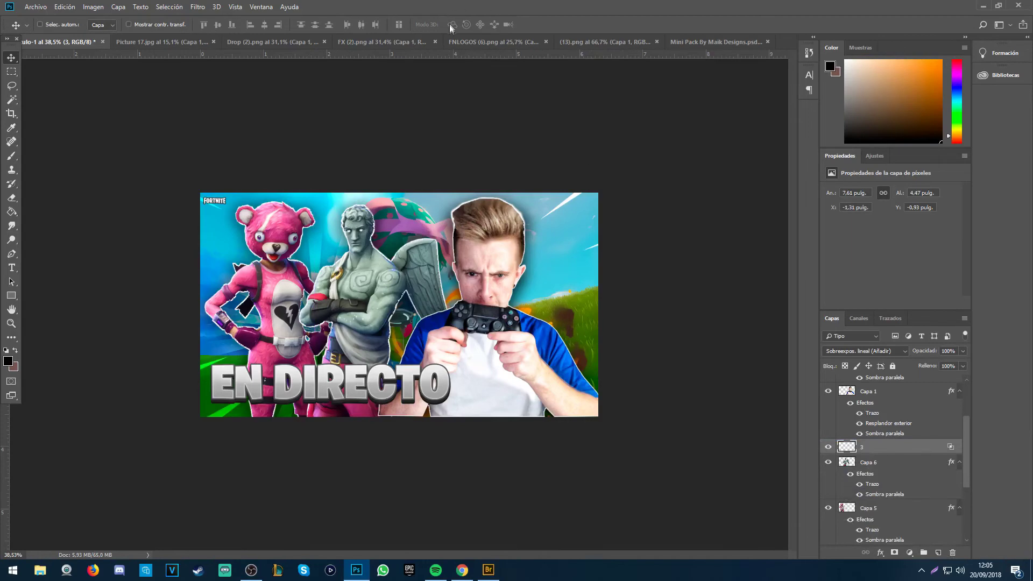
Step: Close the source images (13).png, FNLOGOS (6).png, FX (2).png and Drop (2).png
click(532, 42)
click(546, 42)
click(555, 44)
click(605, 42)
click(443, 41)
click(488, 42)
click(348, 43)
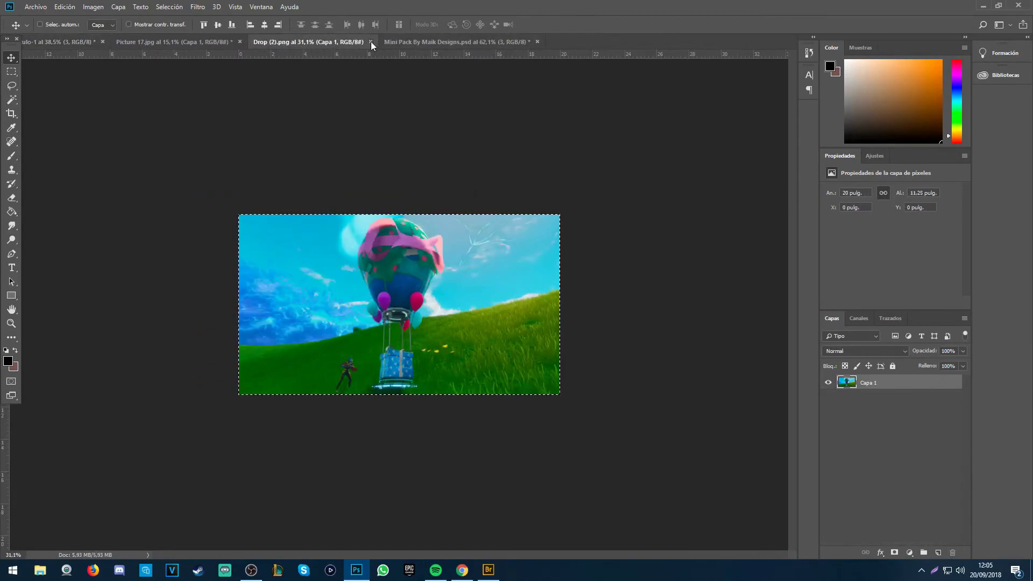
click(370, 41)
Step: In the Mini Pack file, hide and collapse the Luces group, and show and expand Correccion de colores
click(828, 481)
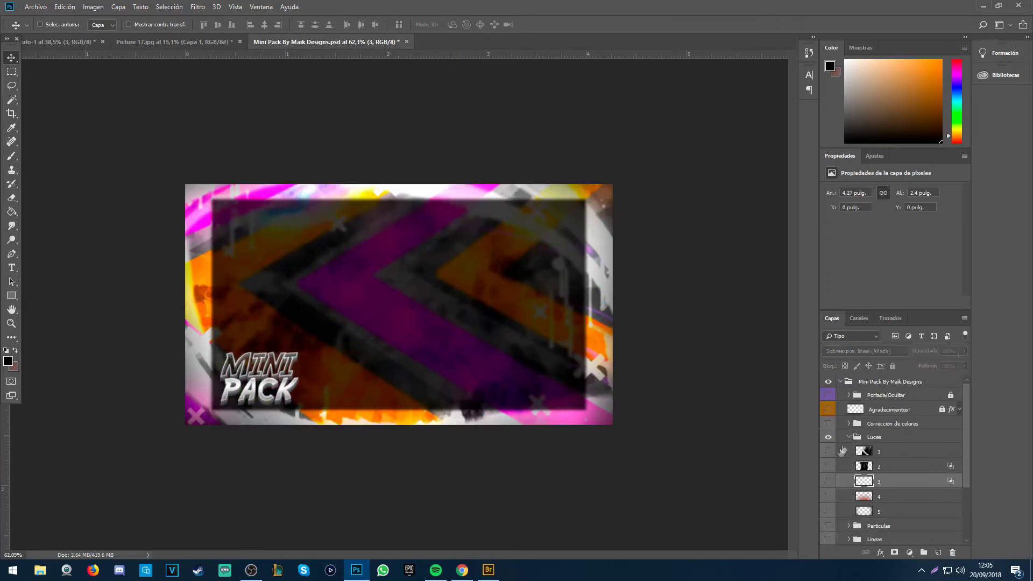
click(845, 440)
click(849, 436)
click(828, 436)
click(828, 423)
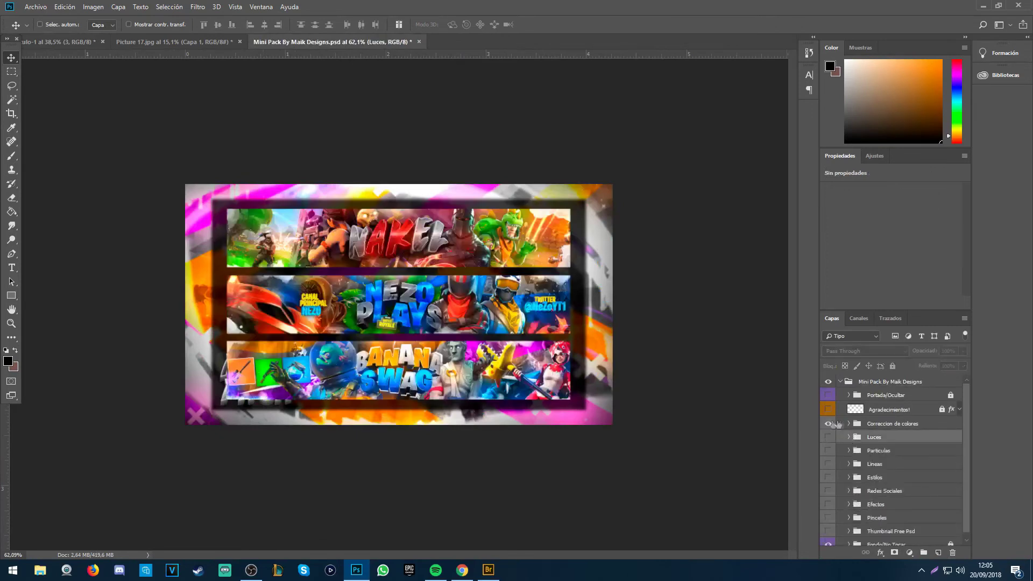
click(848, 424)
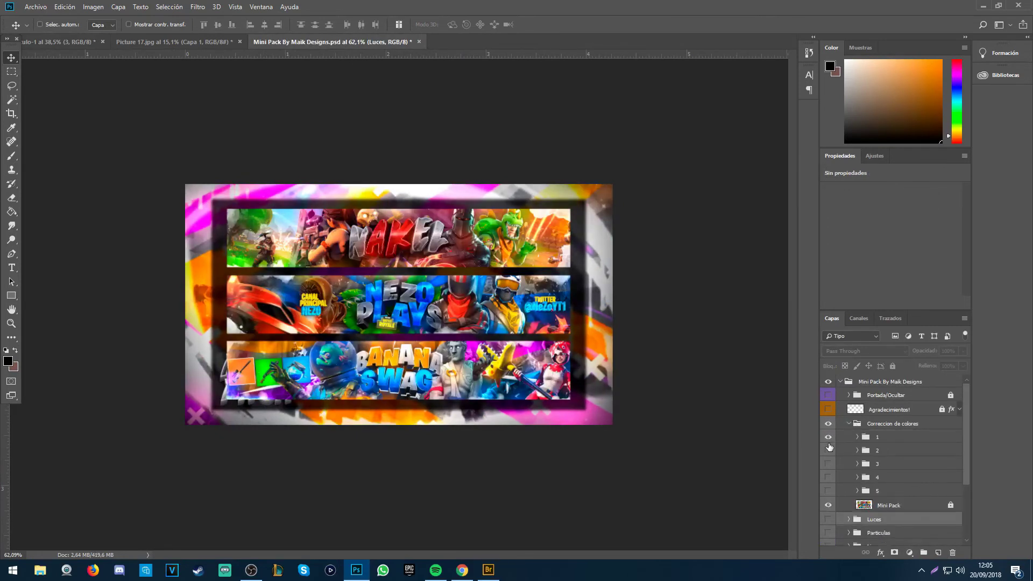
Step: Try color correction group 4 from the Mini Pack on top of the thumbnail, and remove it again
click(839, 436)
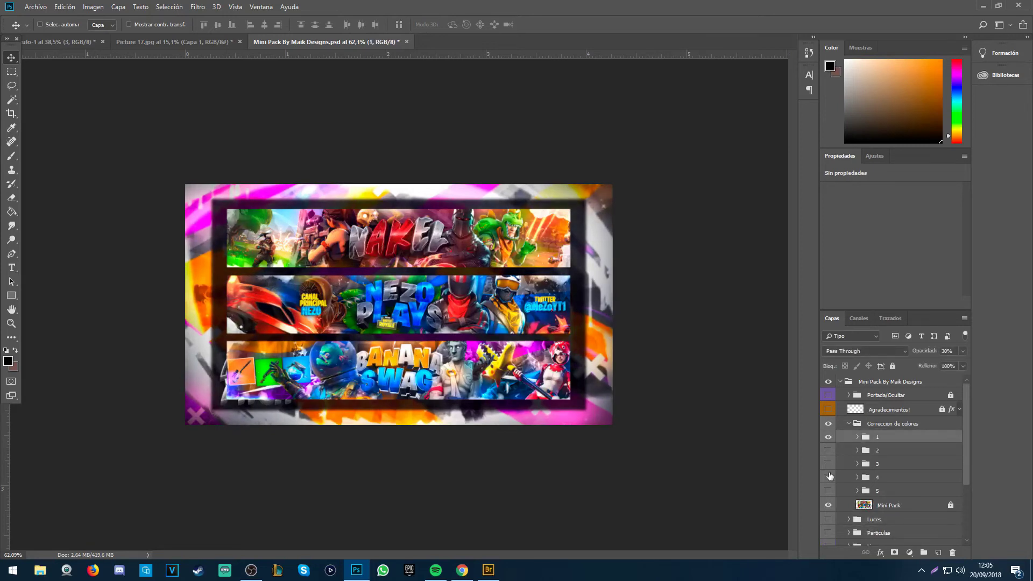
click(842, 479)
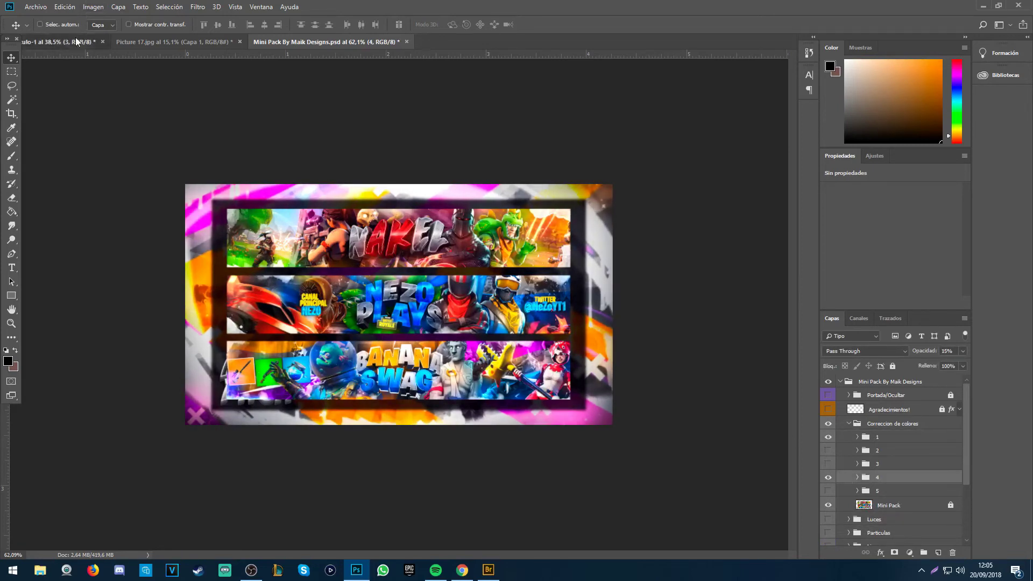
click(77, 42)
click(878, 386)
key(ctrl+v)
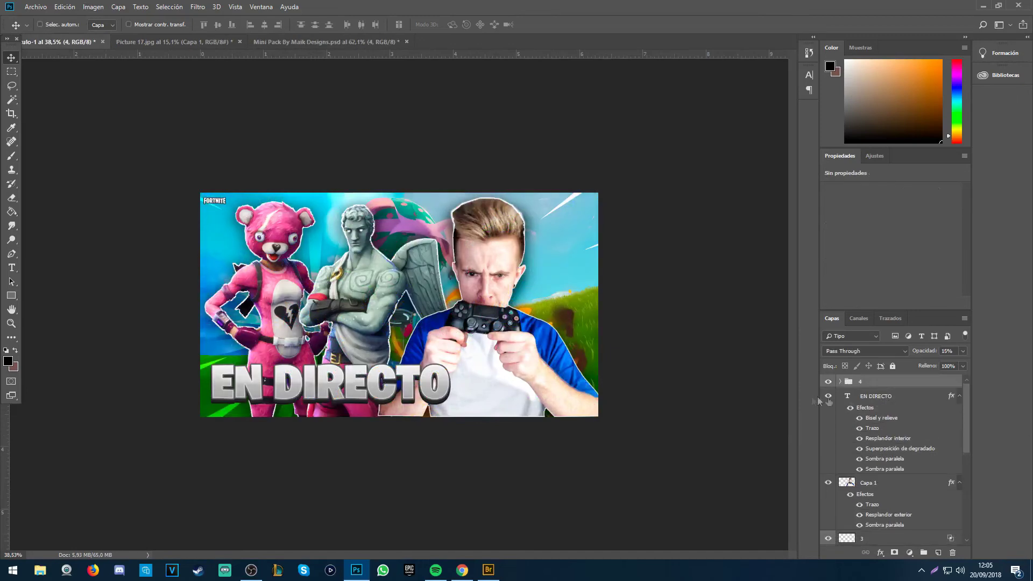
click(863, 396)
Step: Hide group 4 in Correccion de colores, show group 5, and copy group 5 into the thumbnail above the EN DIRECTO title
click(371, 42)
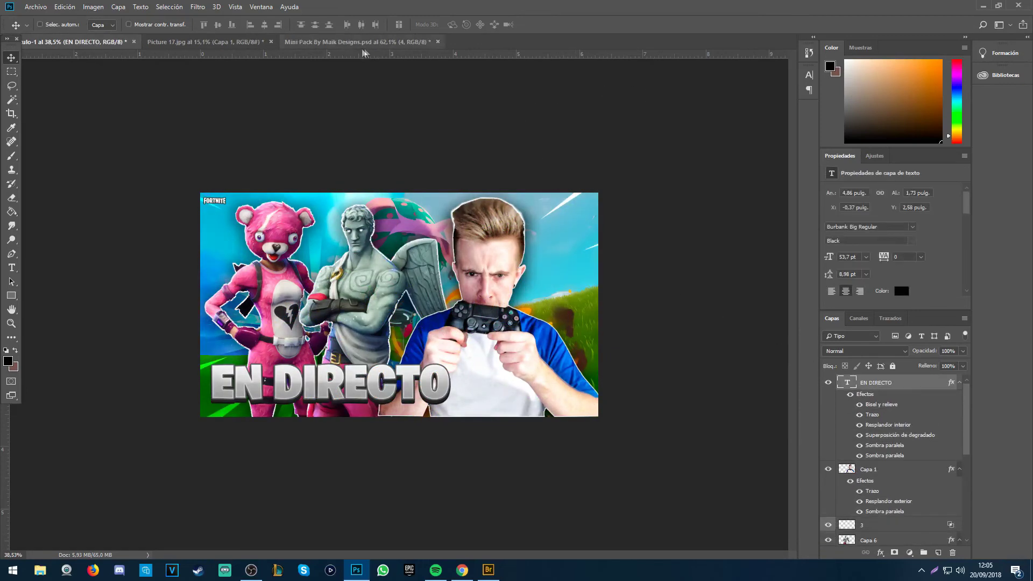
click(827, 477)
click(828, 491)
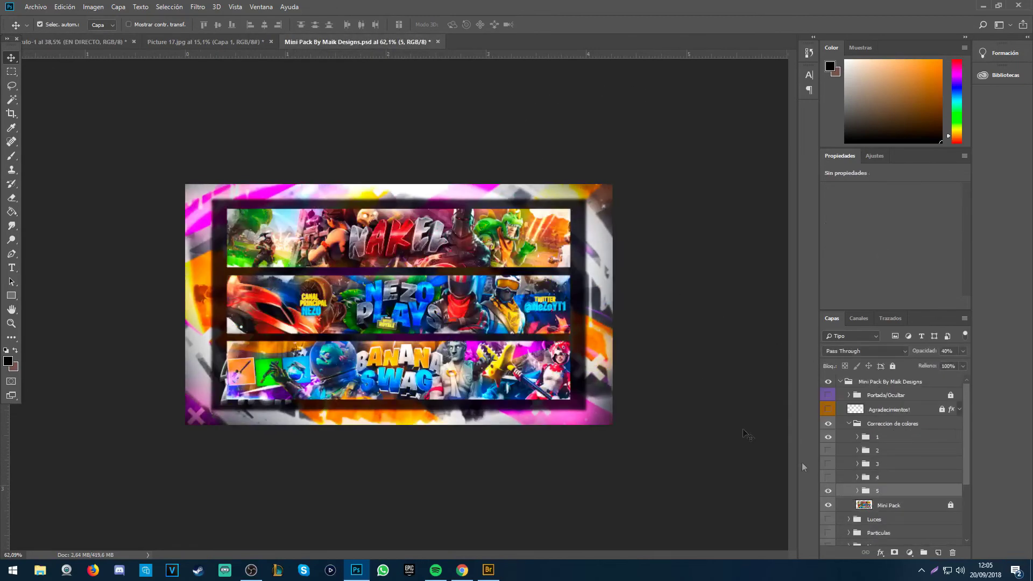
click(41, 41)
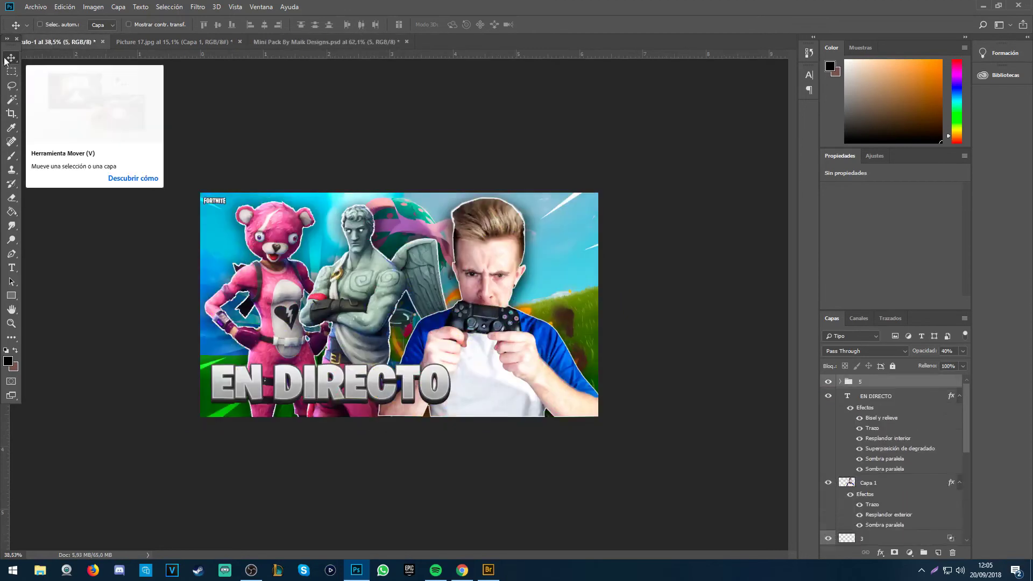
Step: Merge Capa 2, Capa 3, Capa 4, 18, 8, Capa 5, Capa 6 and 3 into a single background layer
scroll(923, 438, down, 5)
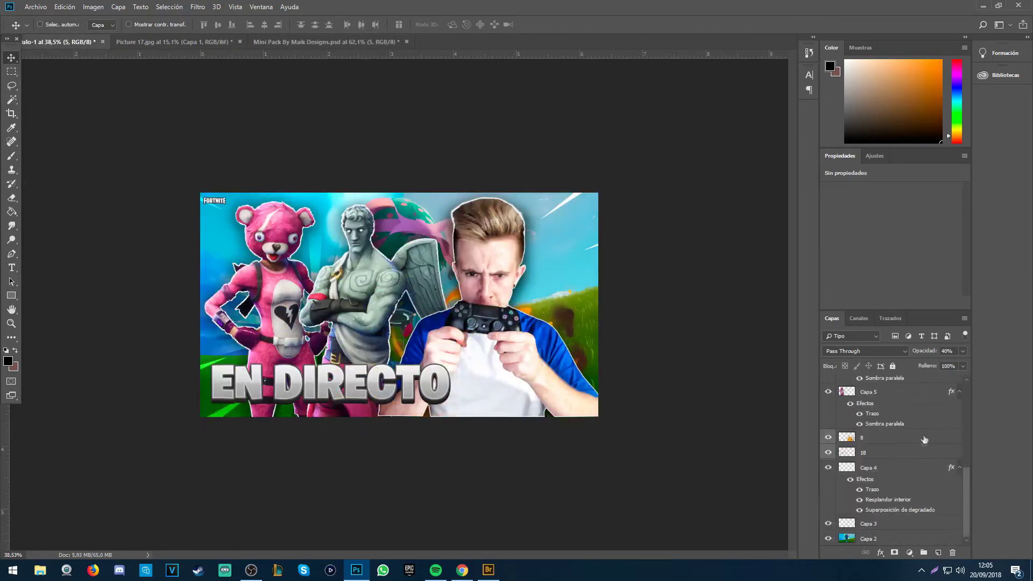
click(877, 537)
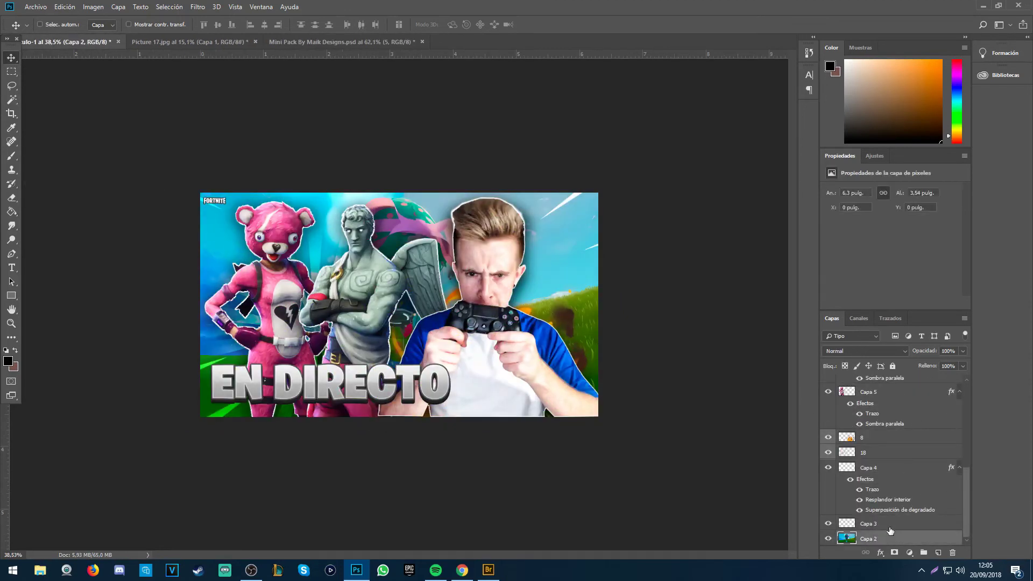
ctrl+click(889, 527)
ctrl+click(883, 467)
ctrl+click(878, 451)
ctrl+click(879, 439)
scroll(878, 455, up, 1)
ctrl+click(877, 449)
ctrl+click(873, 412)
scroll(874, 474, up, 3)
scroll(880, 478, down, 4)
right_click(881, 432)
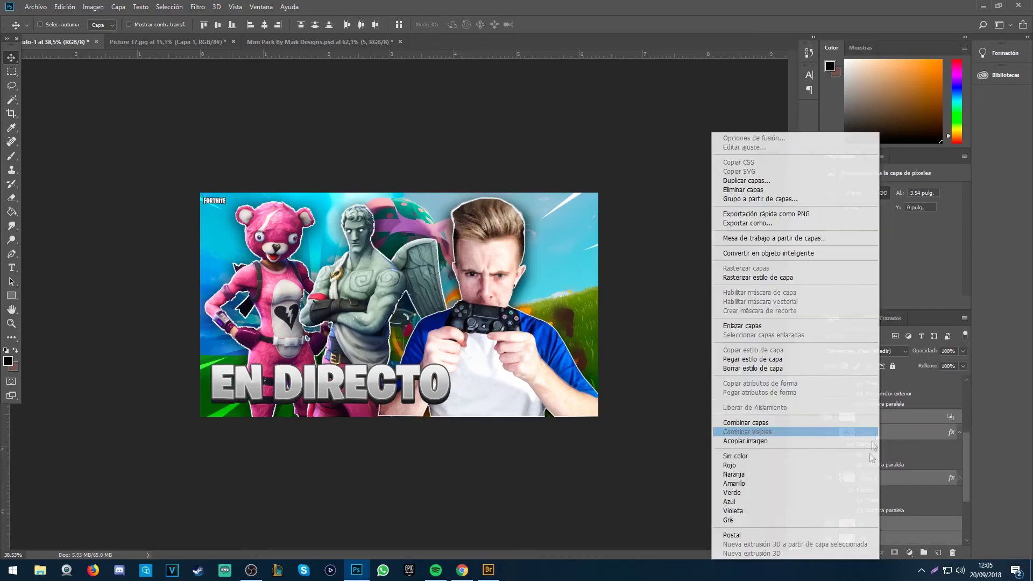
click(744, 423)
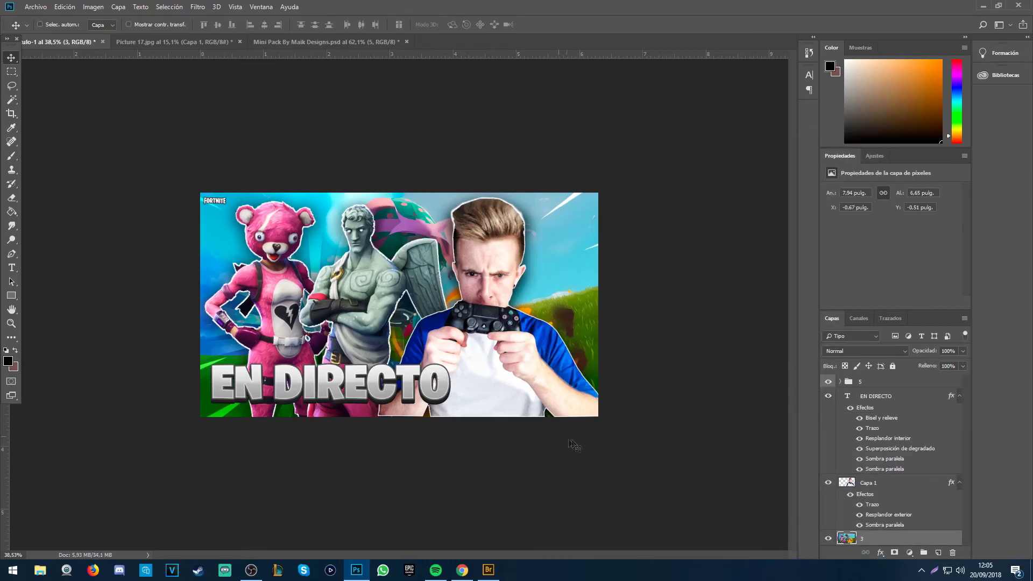
Step: Check the merged background layer by shifting it, undoing the move, and switching its visibility off and on
drag(379, 220, 398, 198)
key(ctrl+z)
click(828, 539)
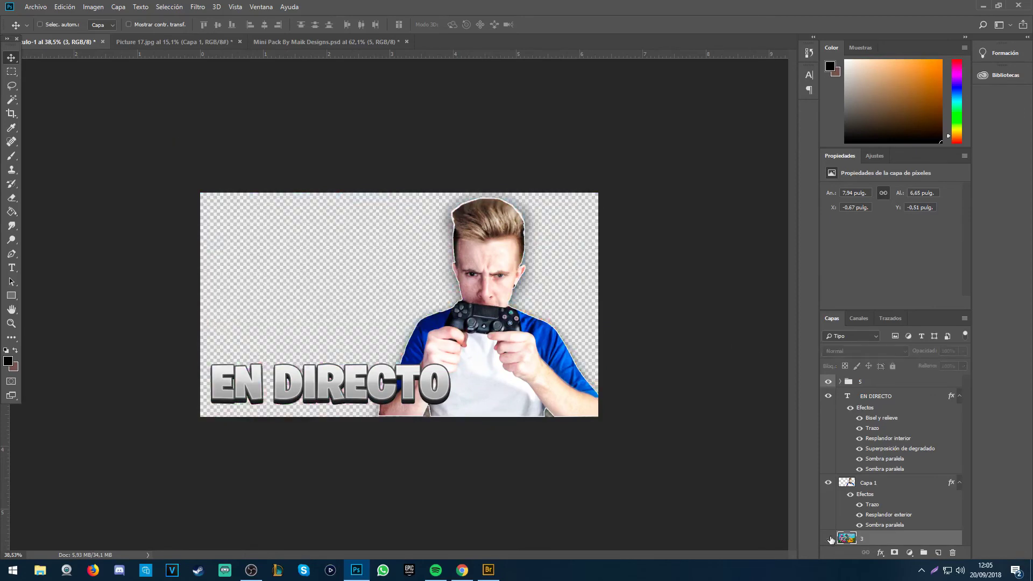
click(828, 538)
Step: Try the Crisp preset of Topaz Adjust 5 on the merged background layer, and undo it
click(204, 6)
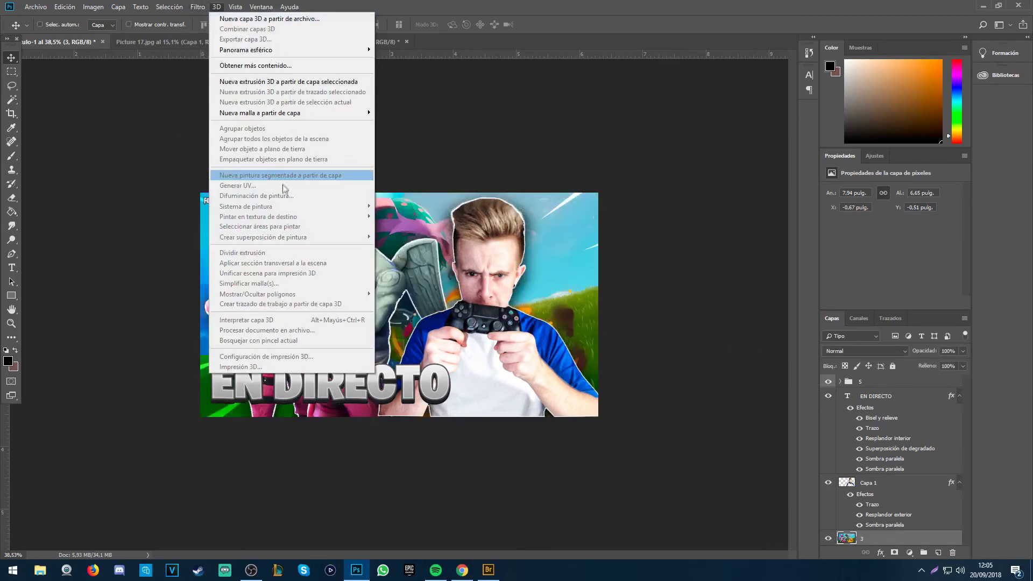
click(363, 237)
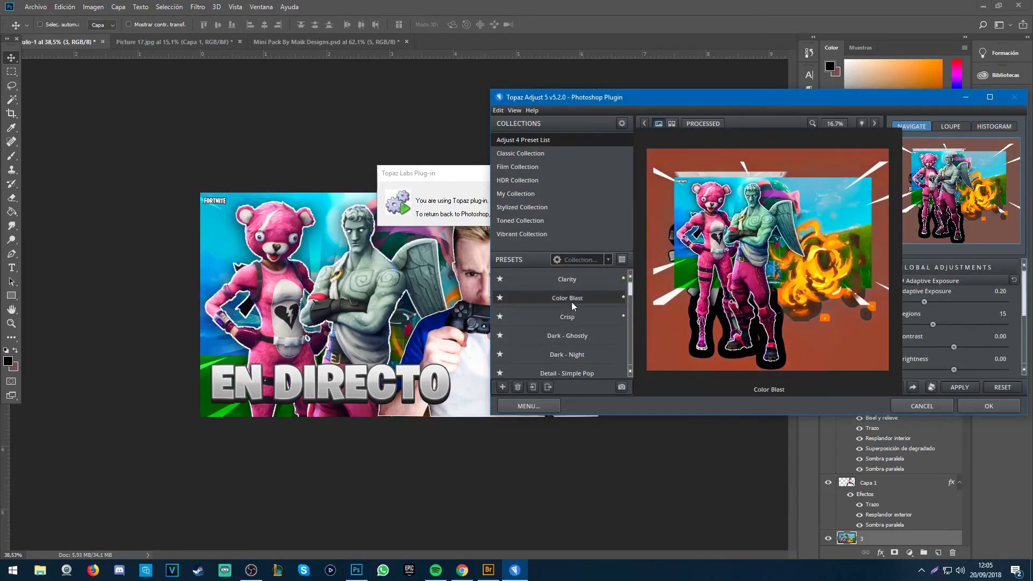
click(572, 317)
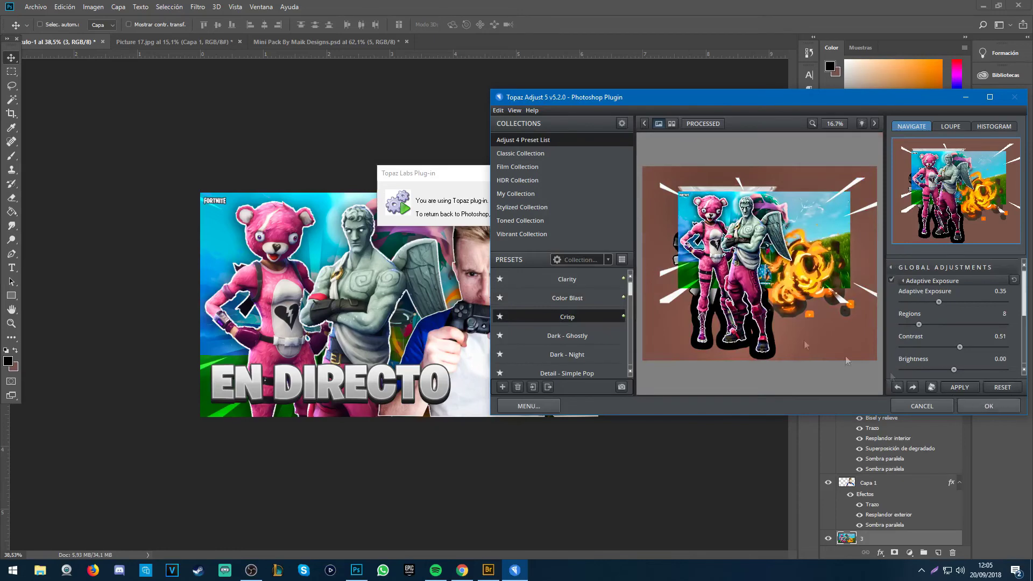
key(Escape)
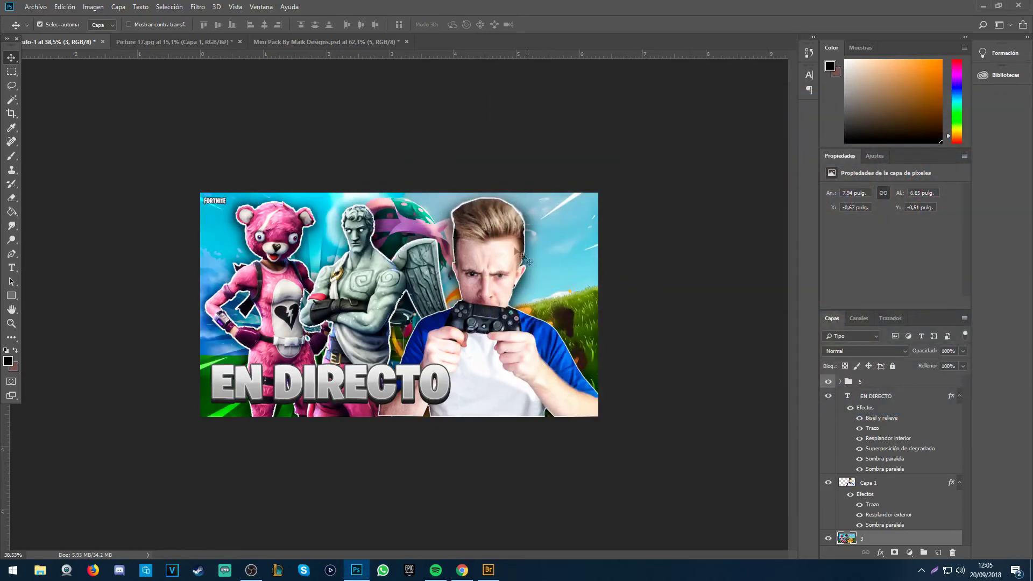
key(ctrl+z)
Step: Try the HDR - Pop preset of Topaz Adjust 5 on the merged background layer
click(197, 7)
mouse_move(231, 233)
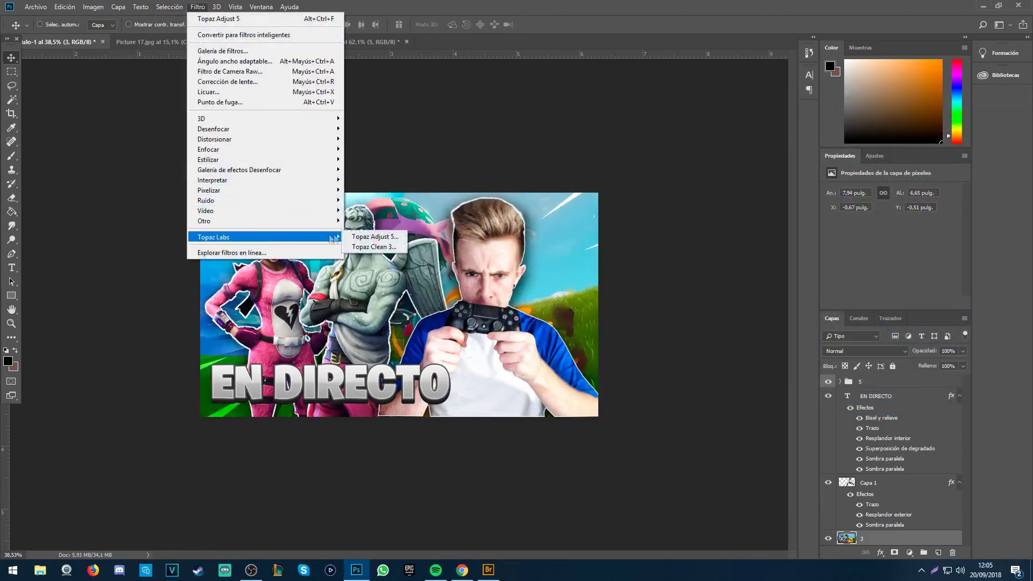
click(371, 234)
scroll(565, 328, down, 5)
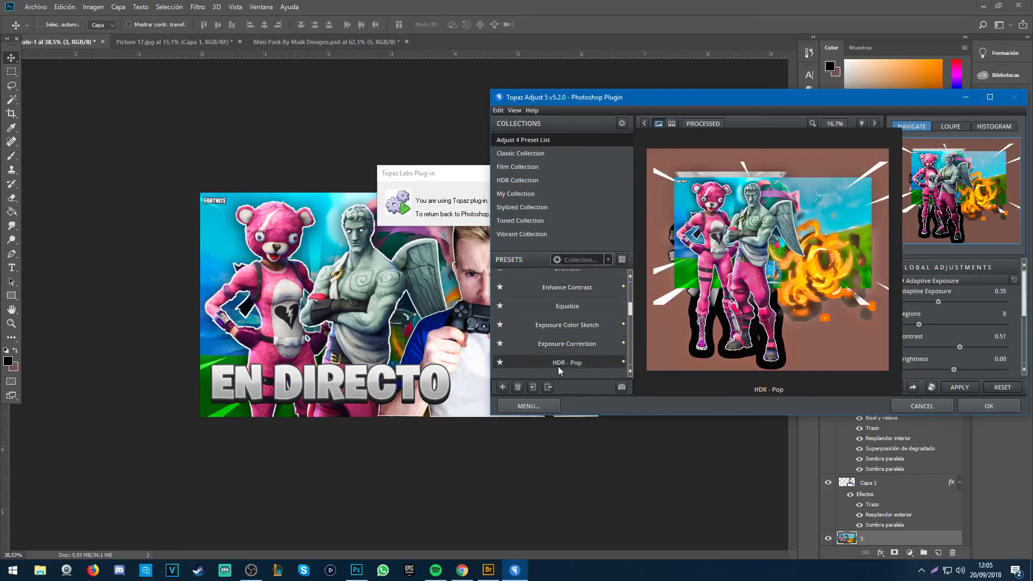
click(559, 367)
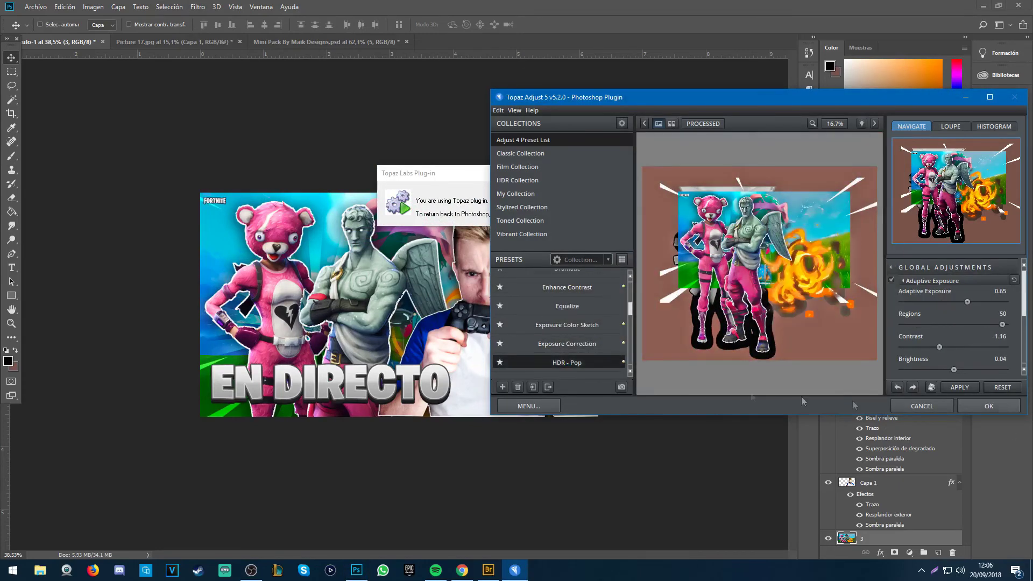
key(Return)
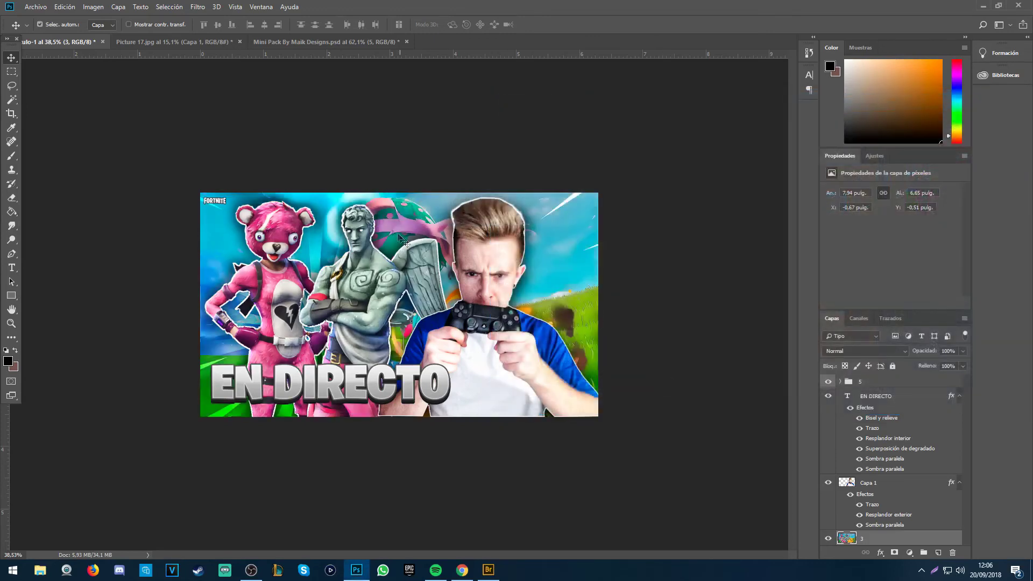
Step: Try the Painting - Venice preset of Topaz Adjust 5 on the merged background layer
click(197, 6)
mouse_move(284, 237)
click(370, 239)
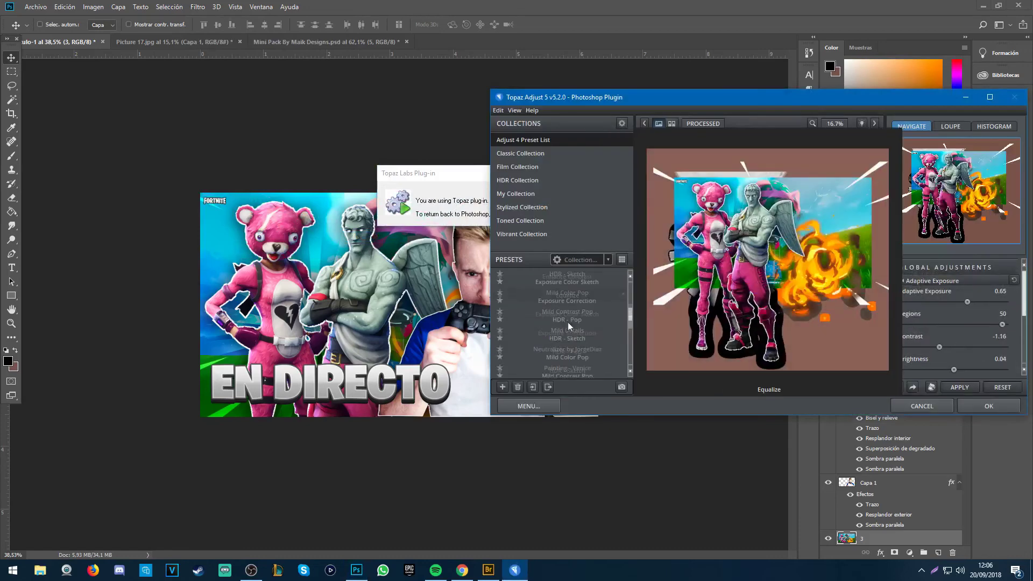
scroll(570, 333, down, 1)
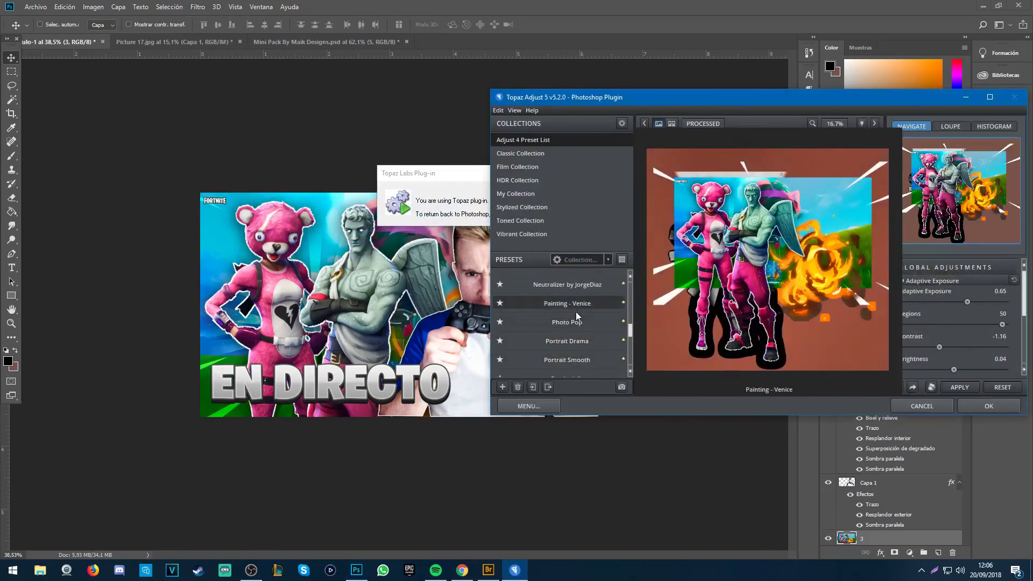
click(577, 305)
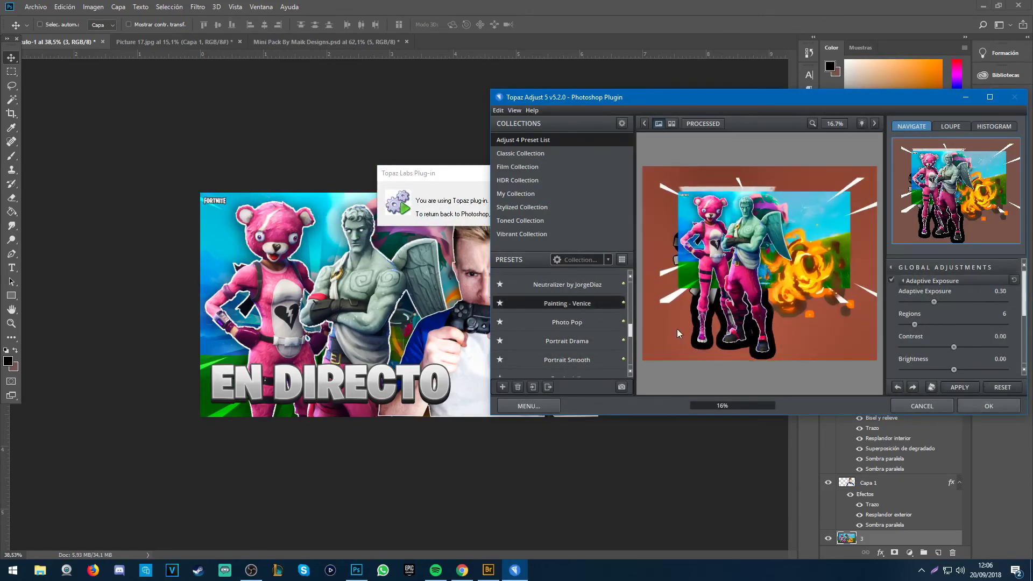
key(Escape)
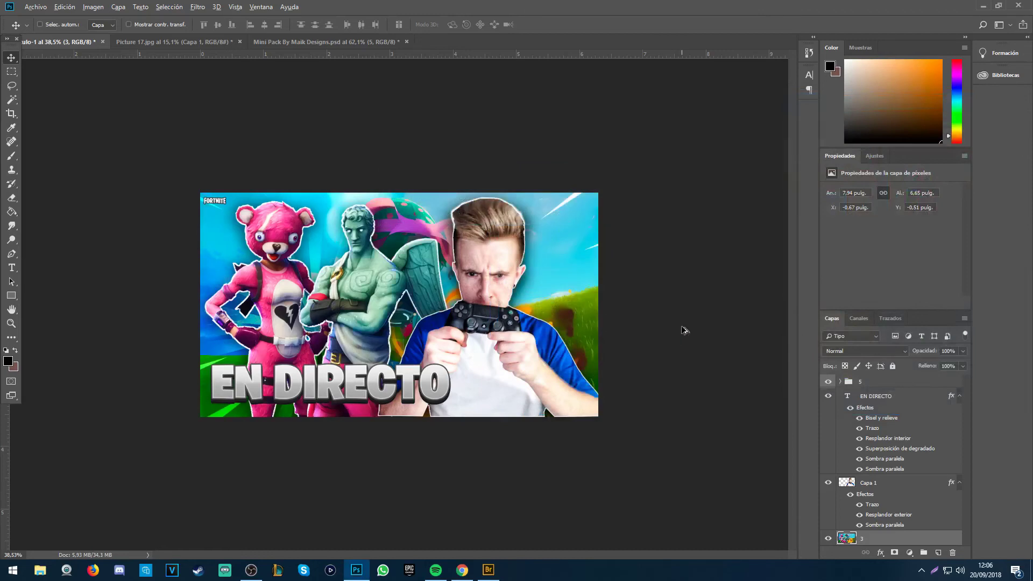
scroll(683, 330, down, 2)
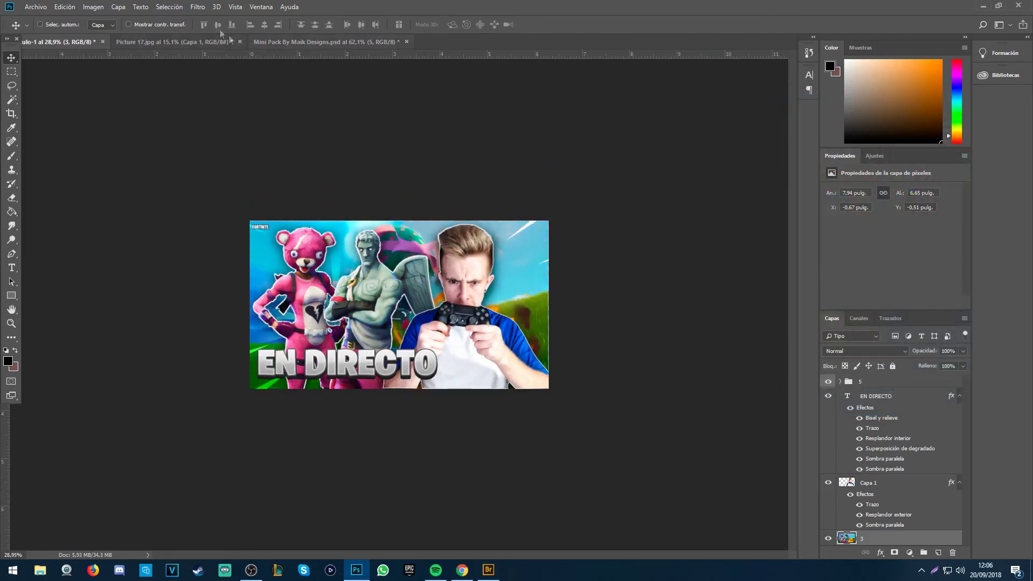
Step: Apply the Portrait Smooth preset of Topaz Adjust 5 to the merged background layer and check the thumbnail
click(197, 6)
mouse_move(322, 235)
click(371, 237)
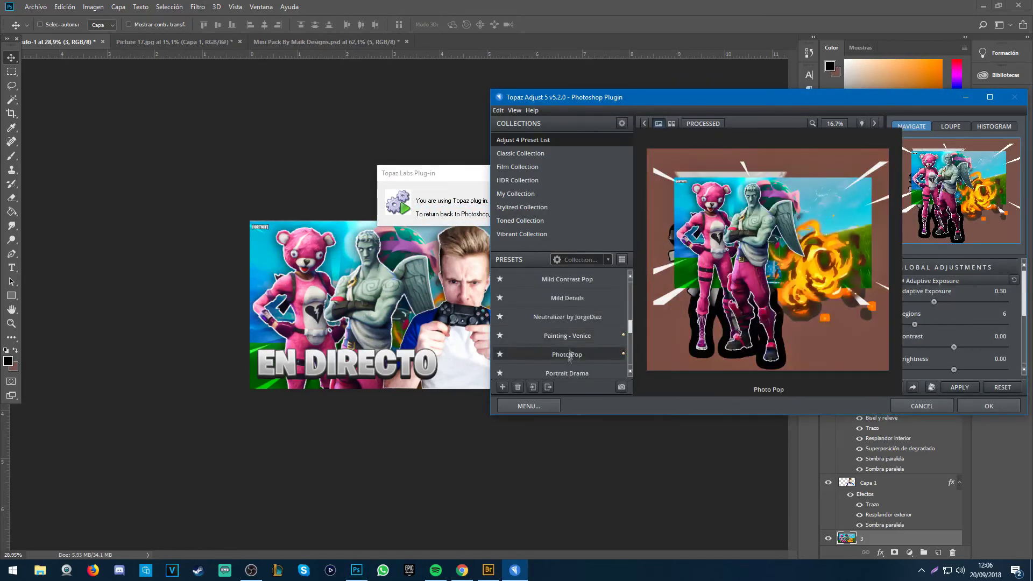
scroll(570, 349, down, 2)
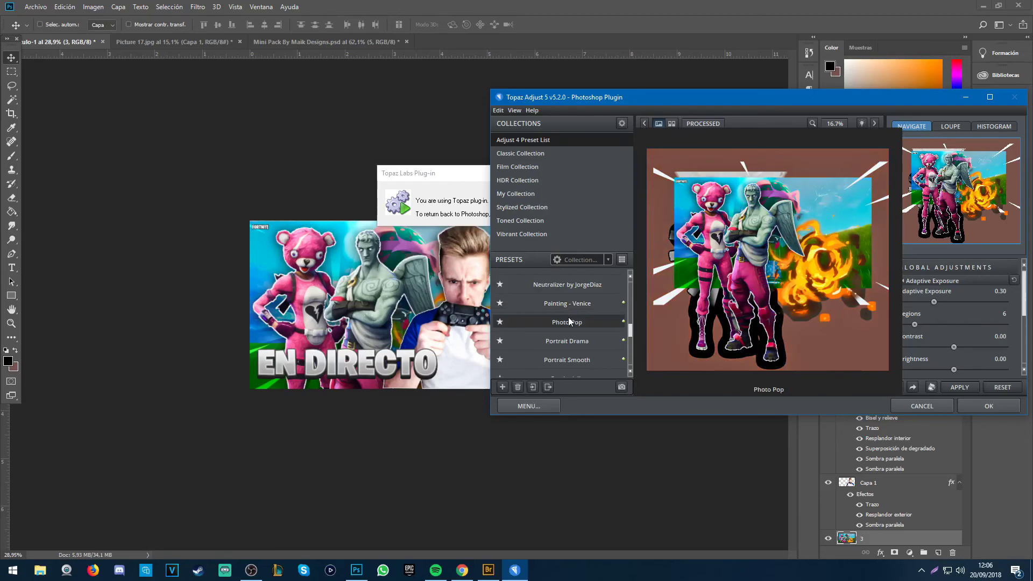
click(562, 360)
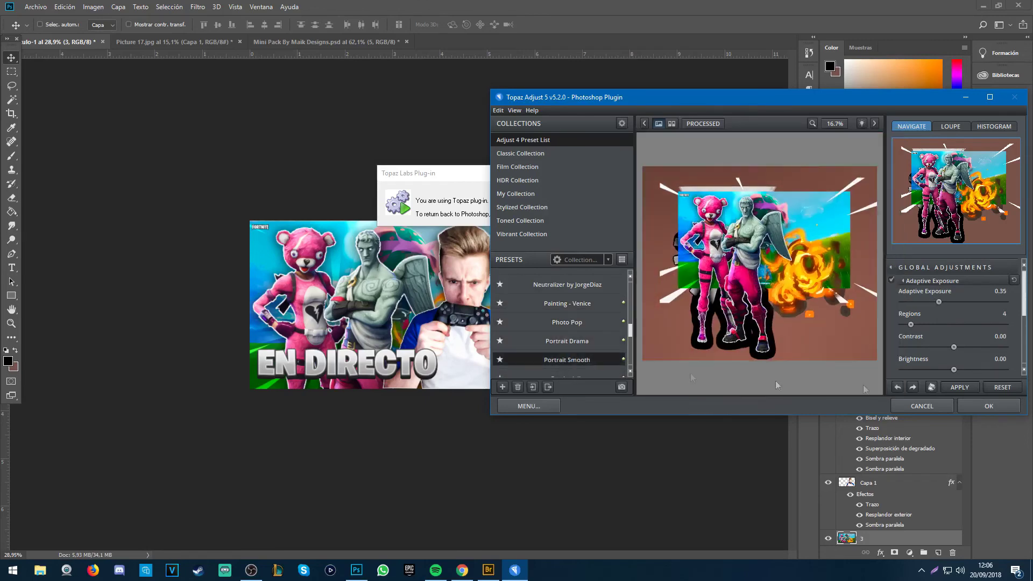
click(1001, 410)
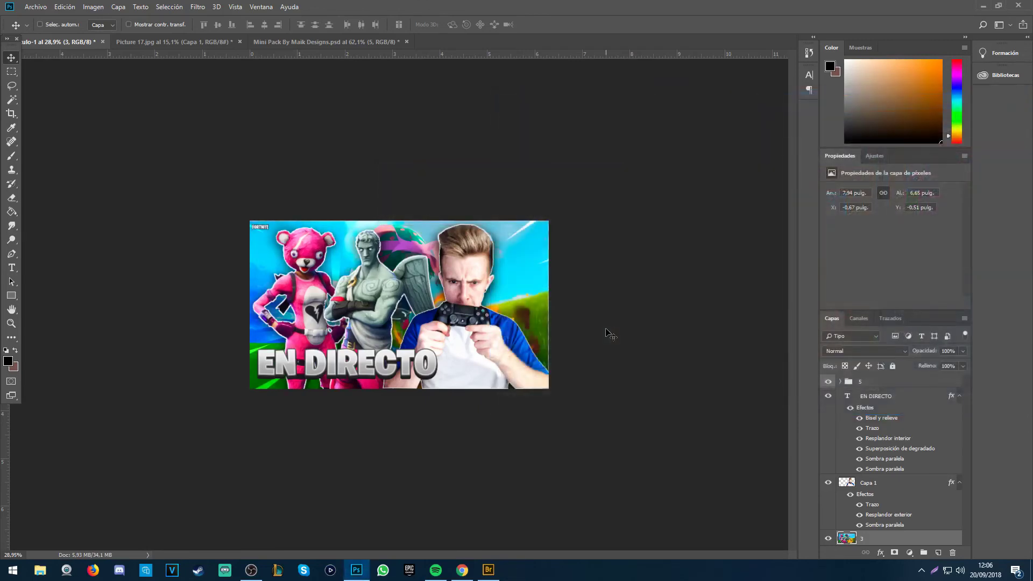
scroll(645, 354, up, 5)
scroll(645, 358, down, 3)
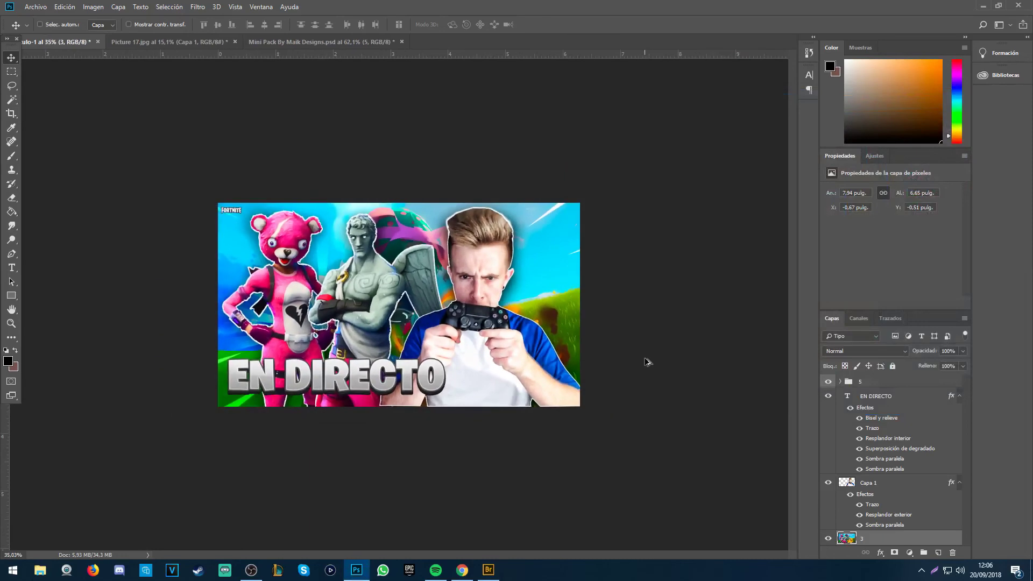
scroll(621, 329, down, 3)
scroll(621, 328, up, 3)
scroll(621, 327, down, 1)
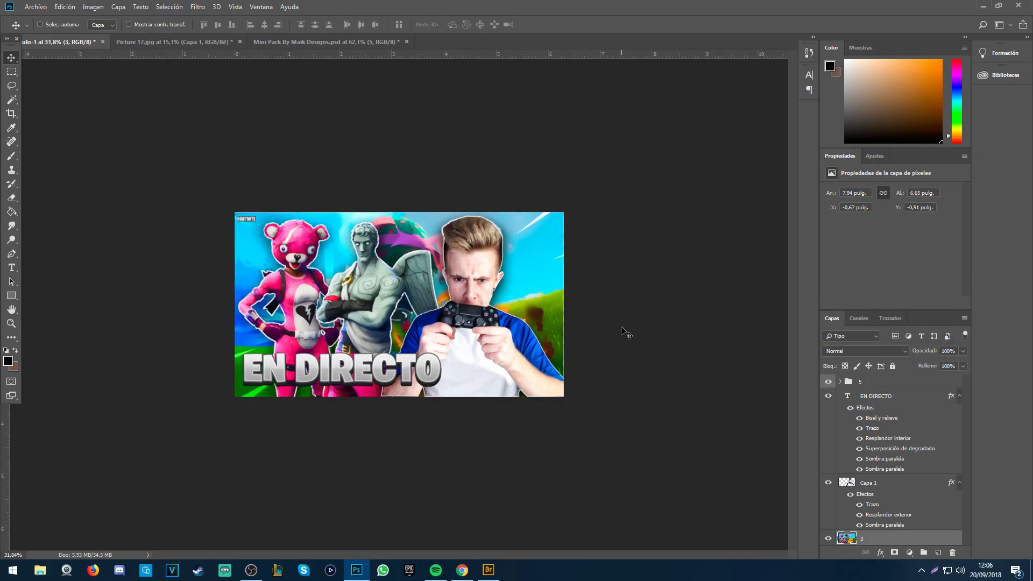
Step: In the Mini Pack document, collapse and hide Correccion de colores, and show and expand the Particulas group
click(309, 45)
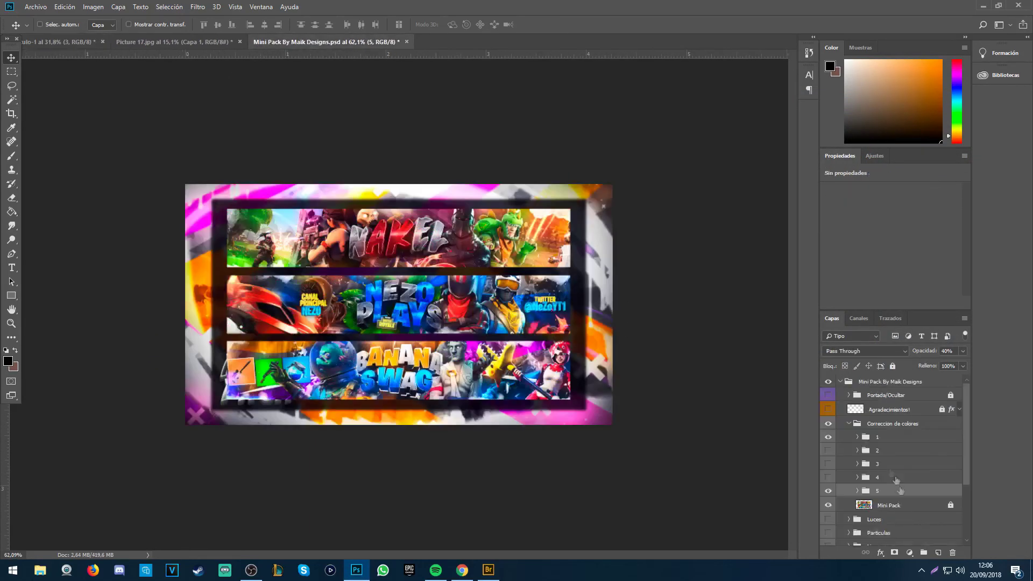
click(849, 425)
click(828, 424)
click(827, 450)
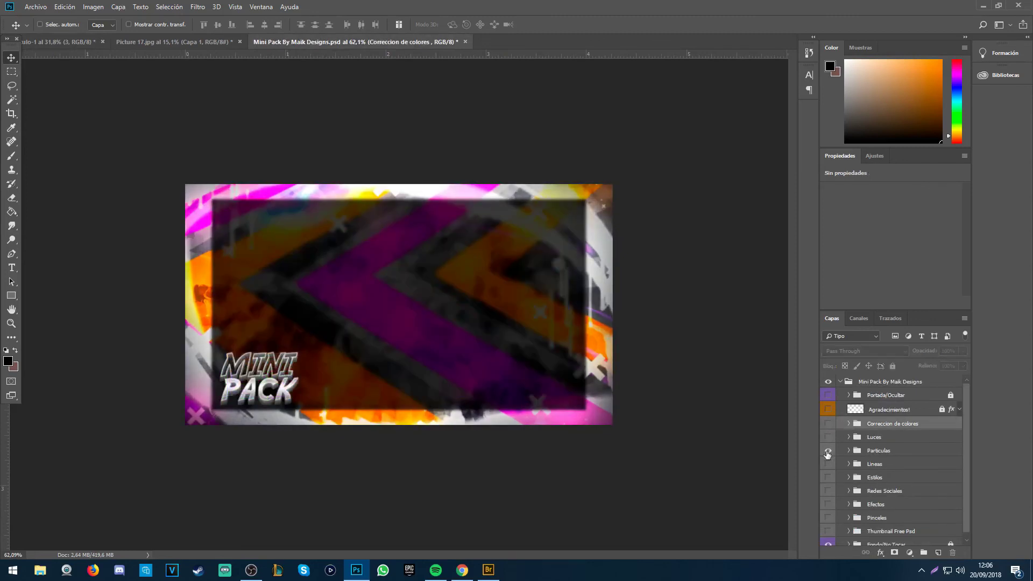
click(848, 450)
Step: Preview the particle layers inside Particulas by switching their visibility on and off
click(828, 466)
click(828, 467)
click(828, 479)
click(842, 482)
click(826, 480)
click(827, 495)
click(845, 496)
Step: Place particle layer 3 from the Mini Pack above the thumbnail's merged background and reposition it over the image
click(39, 44)
drag(382, 268, 341, 257)
key(ctrl+t)
key(Return)
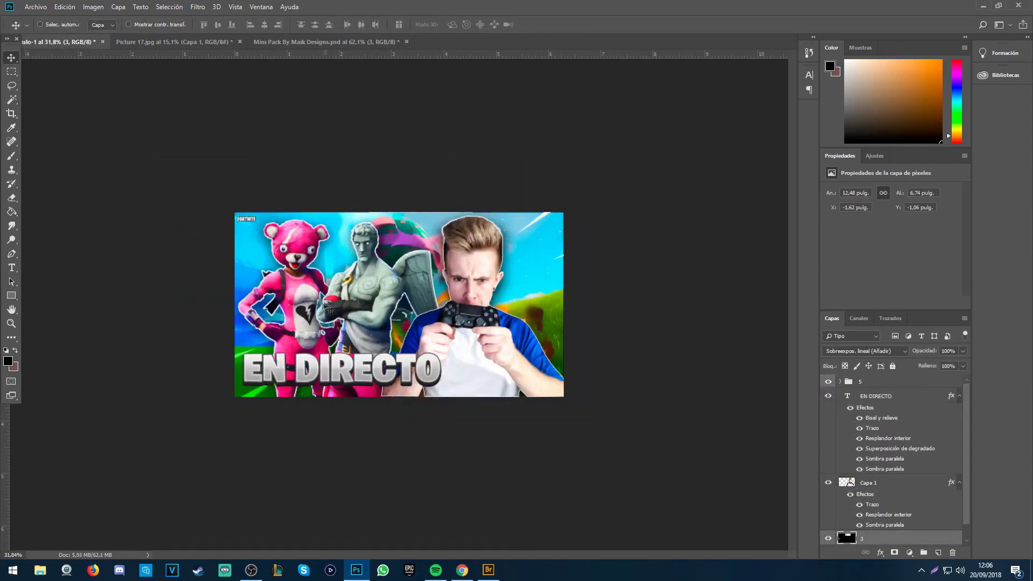
scroll(264, 295, up, 5)
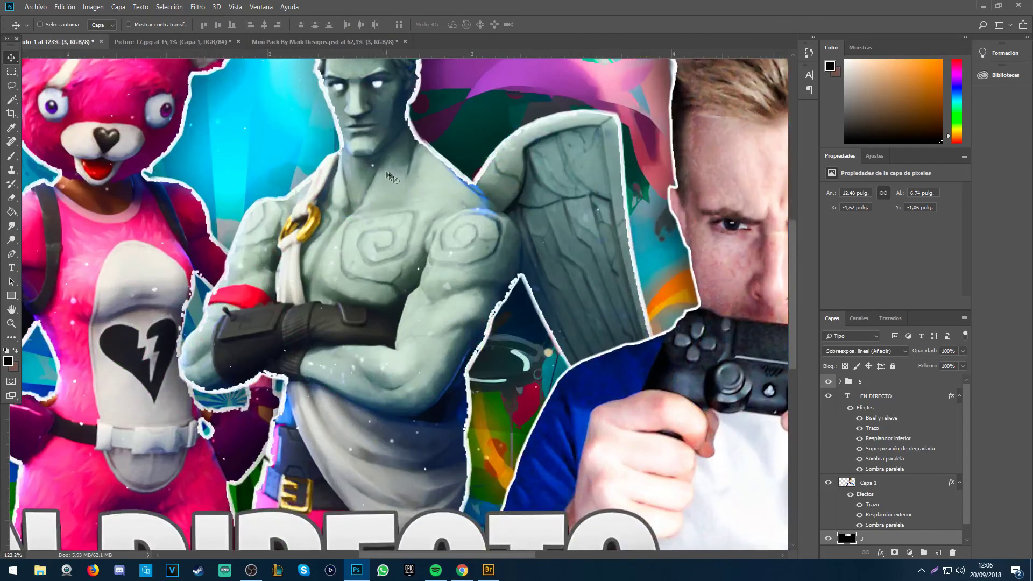
scroll(483, 316, down, 5)
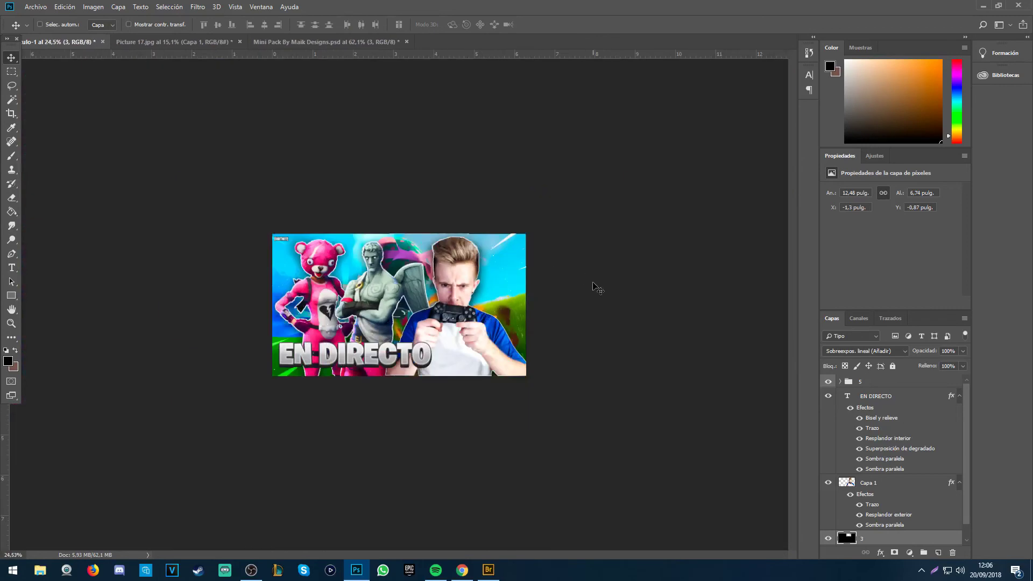
scroll(597, 289, up, 2)
drag(344, 288, 885, 479)
Step: Collapse Particulas in the Mini Pack and look through the line layers inside the Lineas group
click(848, 451)
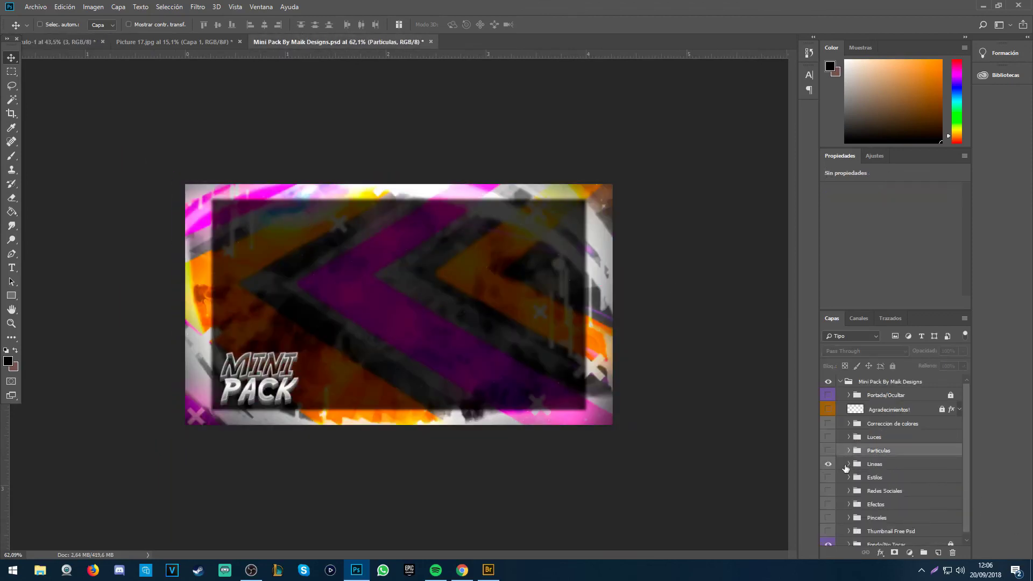
double_click(845, 465)
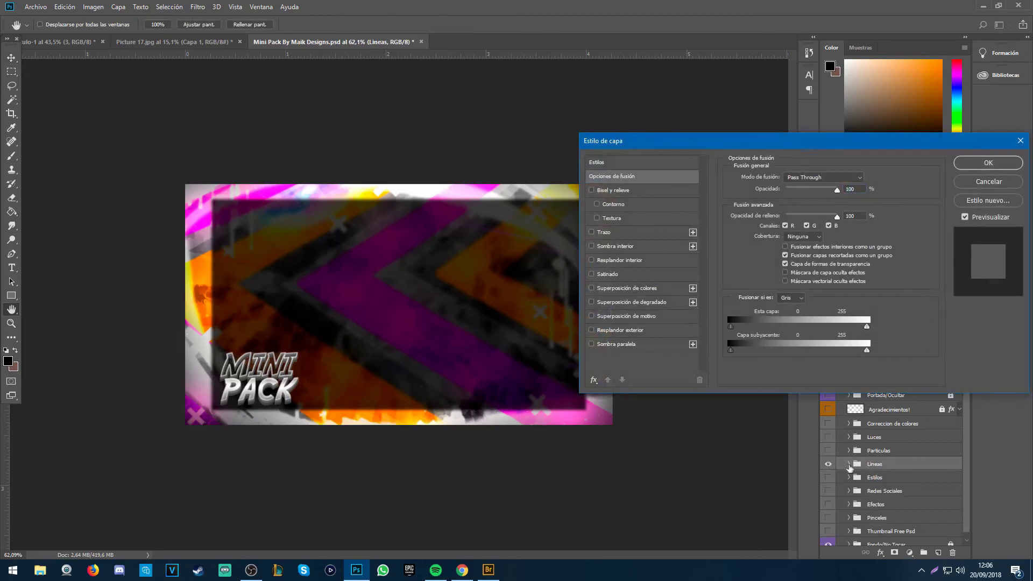
key(Escape)
click(848, 465)
click(825, 490)
click(826, 489)
click(829, 482)
click(829, 482)
scroll(831, 487, down, 5)
click(828, 486)
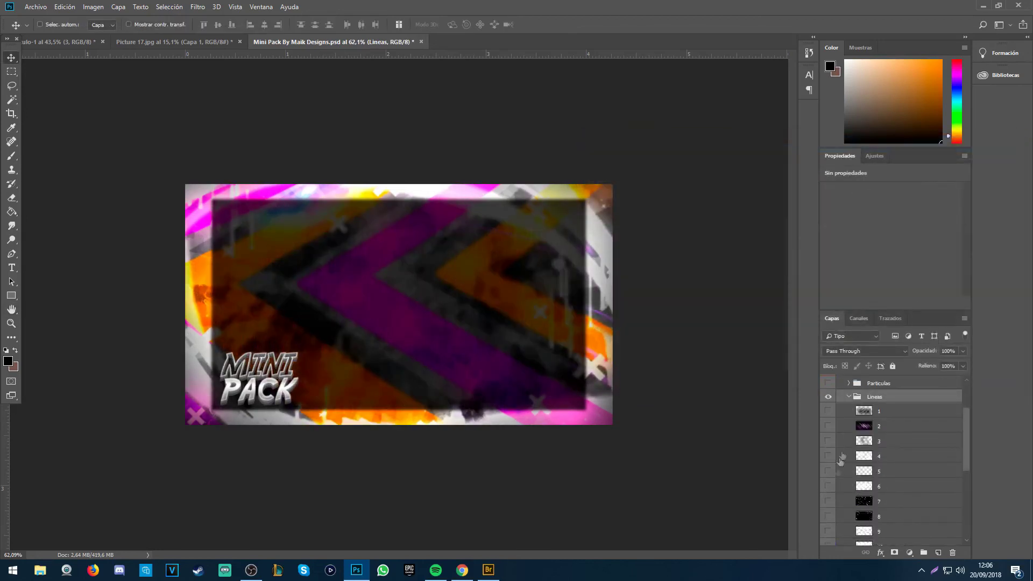
click(848, 396)
Step: Hide the Lineas group, preview the text styles in the Estilos group, and hide Estilos again
click(828, 458)
click(828, 472)
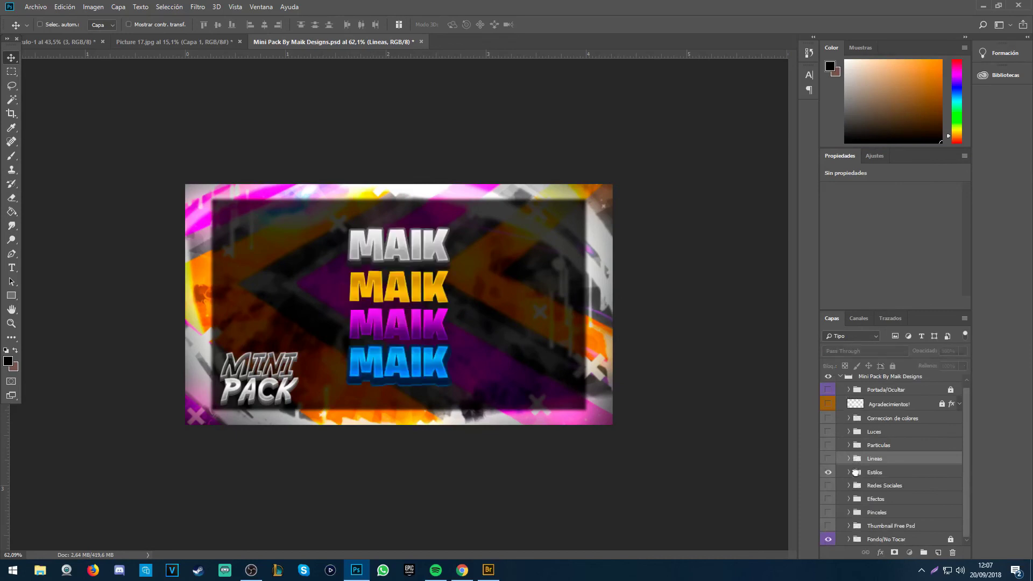
click(856, 474)
click(828, 472)
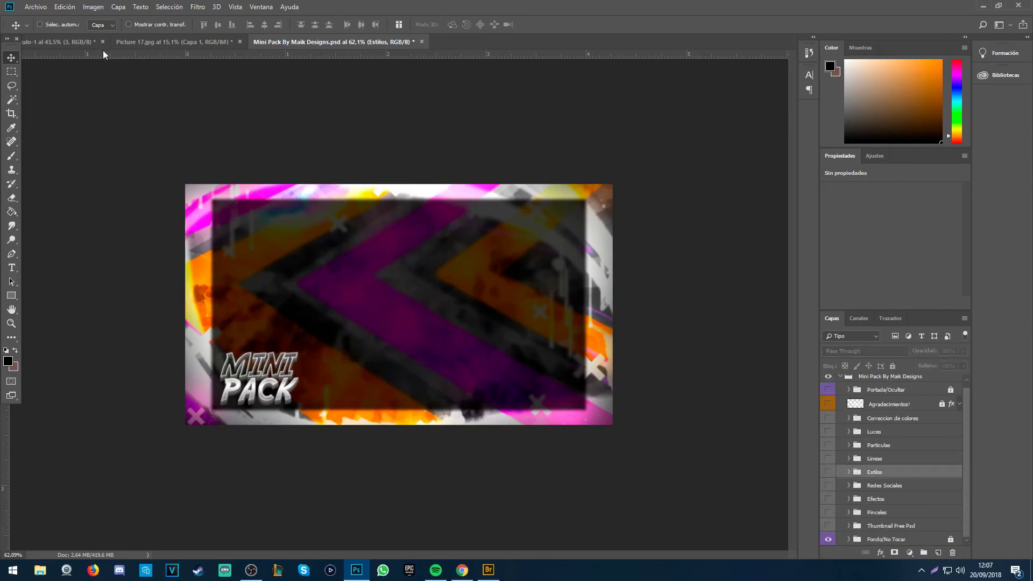
Step: Return to the thumbnail document and examine the whole composition at different magnifications
click(91, 42)
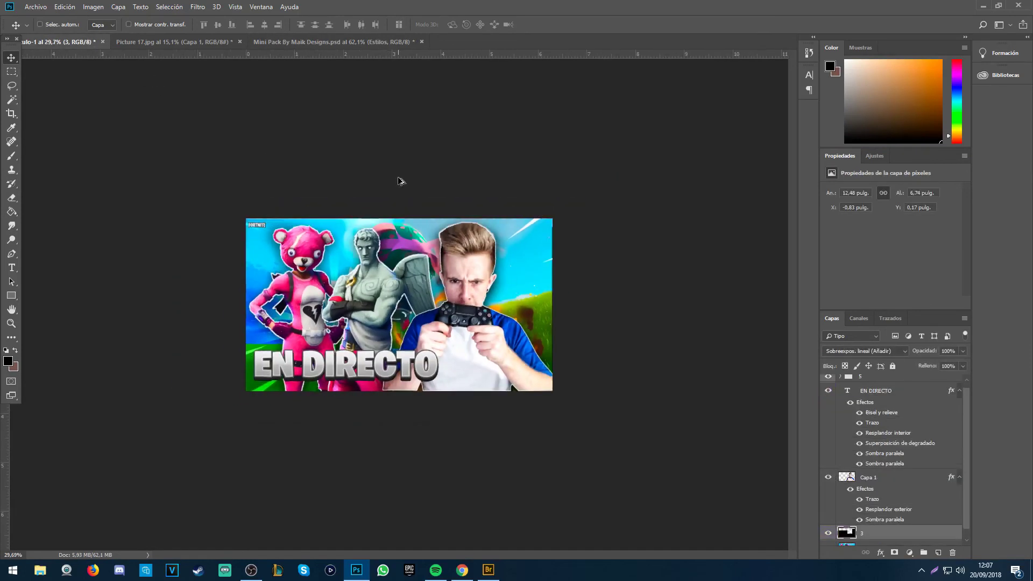
scroll(484, 283, up, 3)
scroll(598, 362, down, 2)
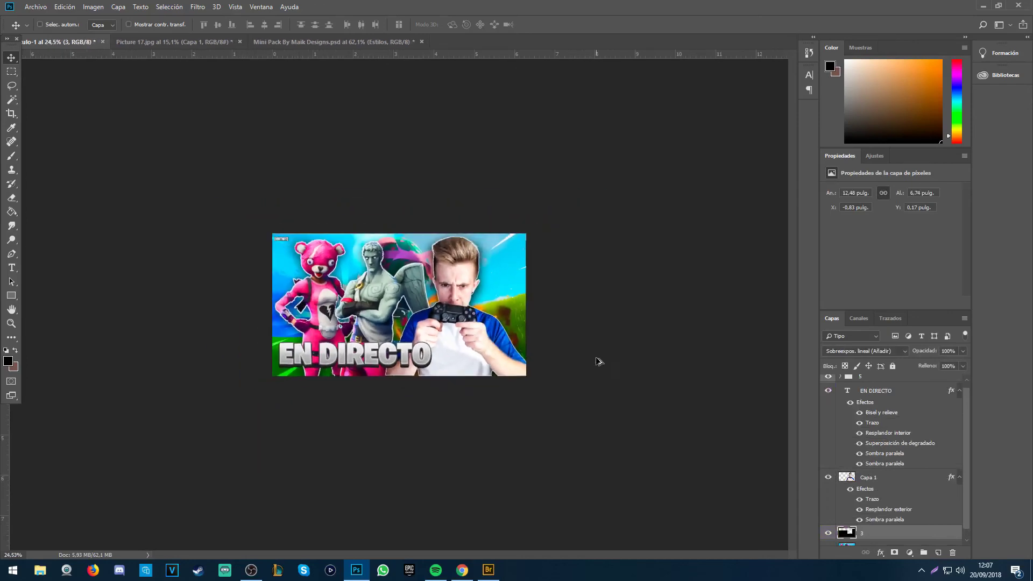
scroll(428, 343, up, 2)
scroll(430, 347, down, 1)
scroll(430, 350, up, 1)
scroll(430, 353, down, 1)
scroll(431, 353, up, 2)
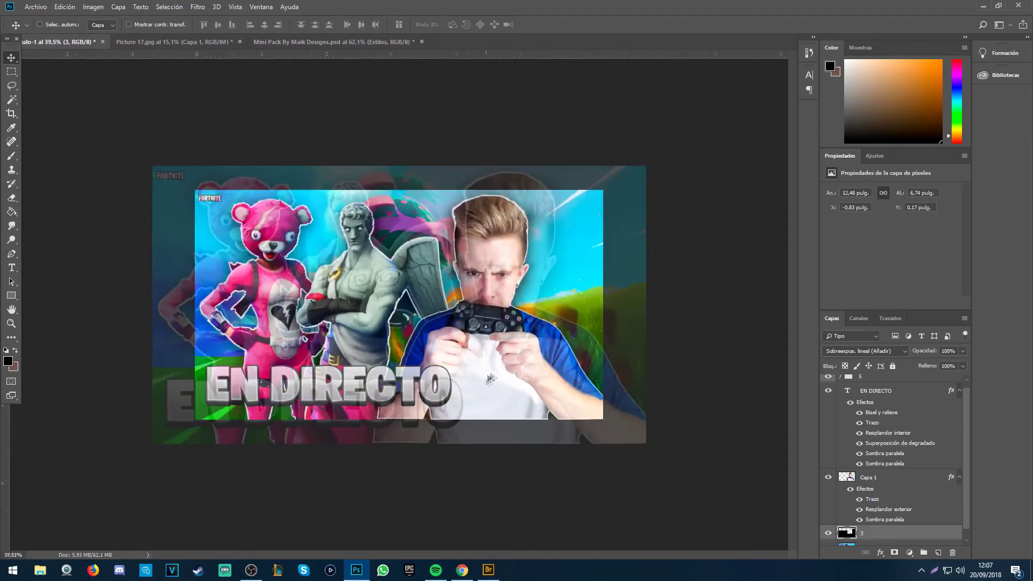
scroll(431, 353, down, 1)
scroll(885, 470, down, 1)
scroll(536, 398, up, 2)
scroll(538, 389, down, 1)
scroll(540, 382, up, 3)
scroll(538, 371, down, 3)
scroll(536, 355, up, 1)
scroll(533, 345, down, 1)
scroll(534, 338, up, 1)
scroll(534, 338, down, 1)
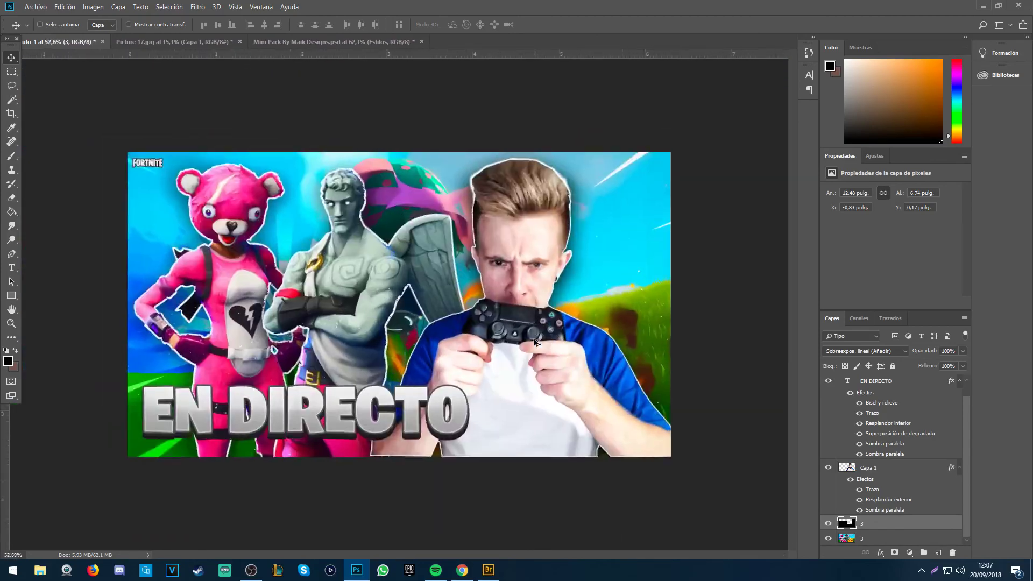
scroll(532, 337, up, 2)
scroll(530, 340, down, 3)
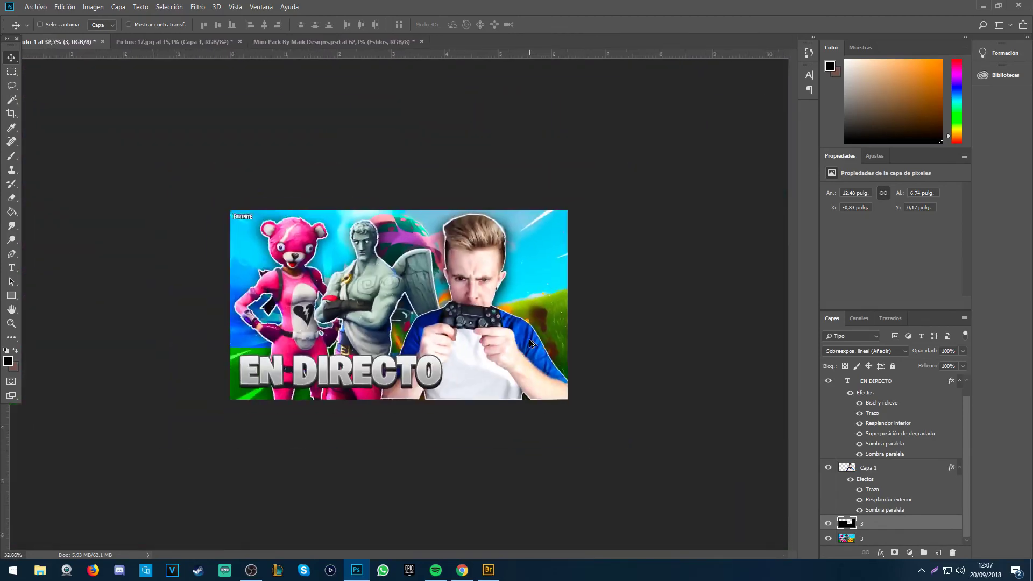
scroll(530, 342, up, 1)
scroll(528, 339, down, 1)
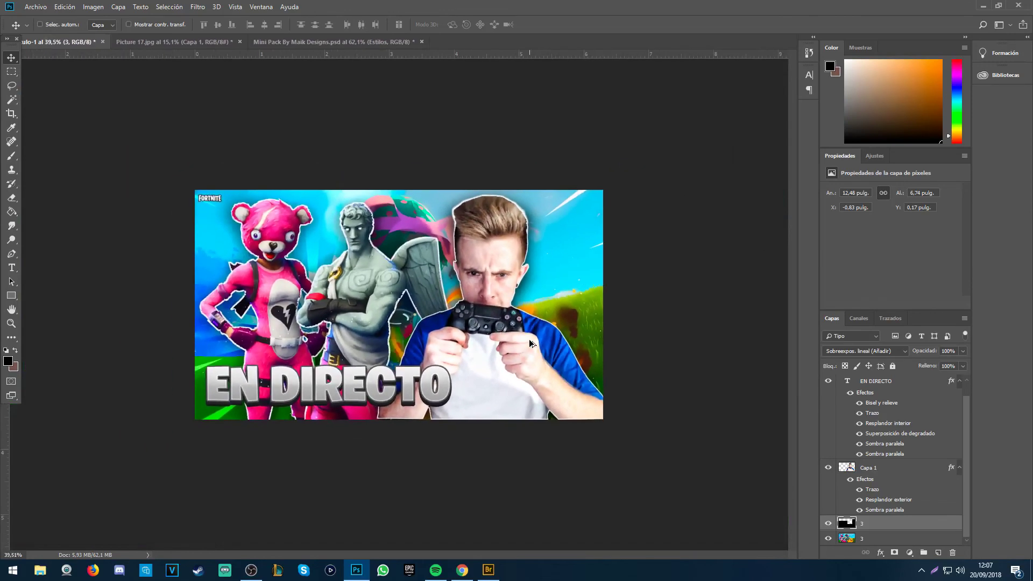
scroll(937, 507, up, 1)
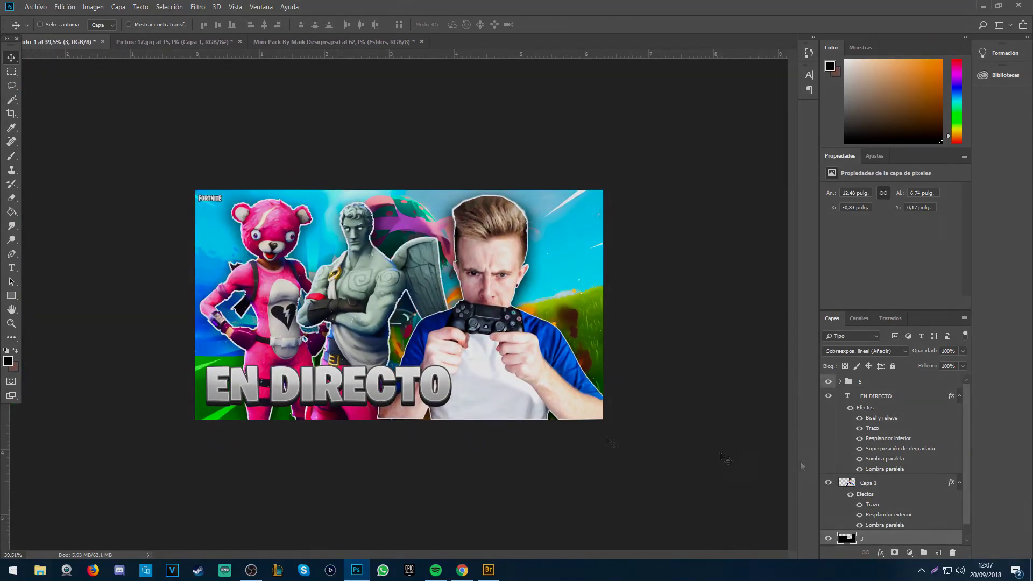